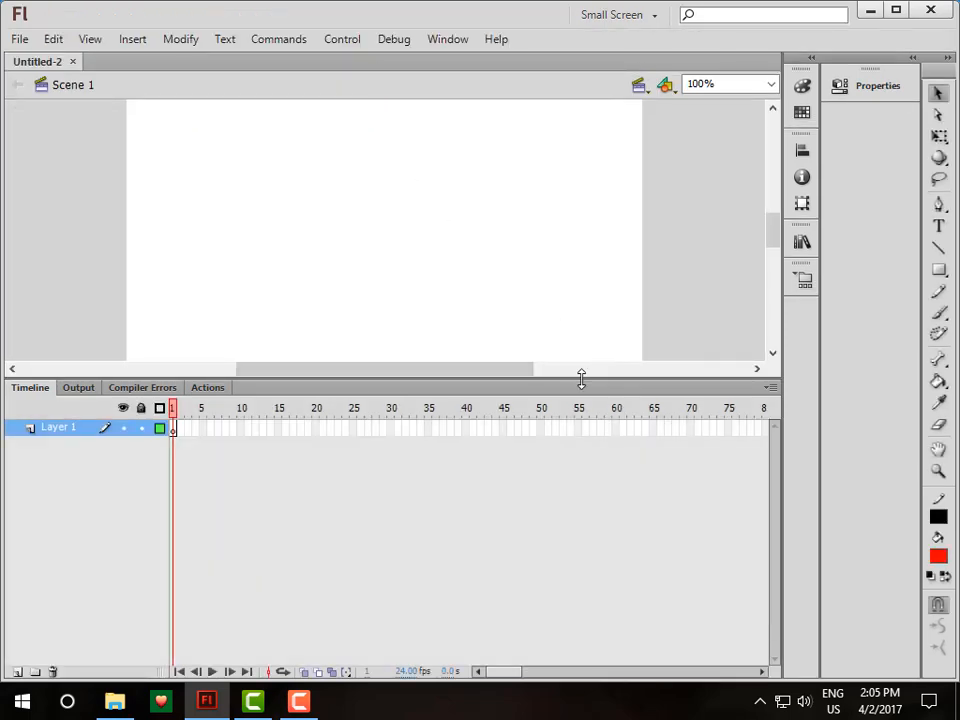
Step: Enlarge the stage area above the timeline, open the Motion Presets and move them clear of the drawing area
left_click_drag(581, 378, 566, 446)
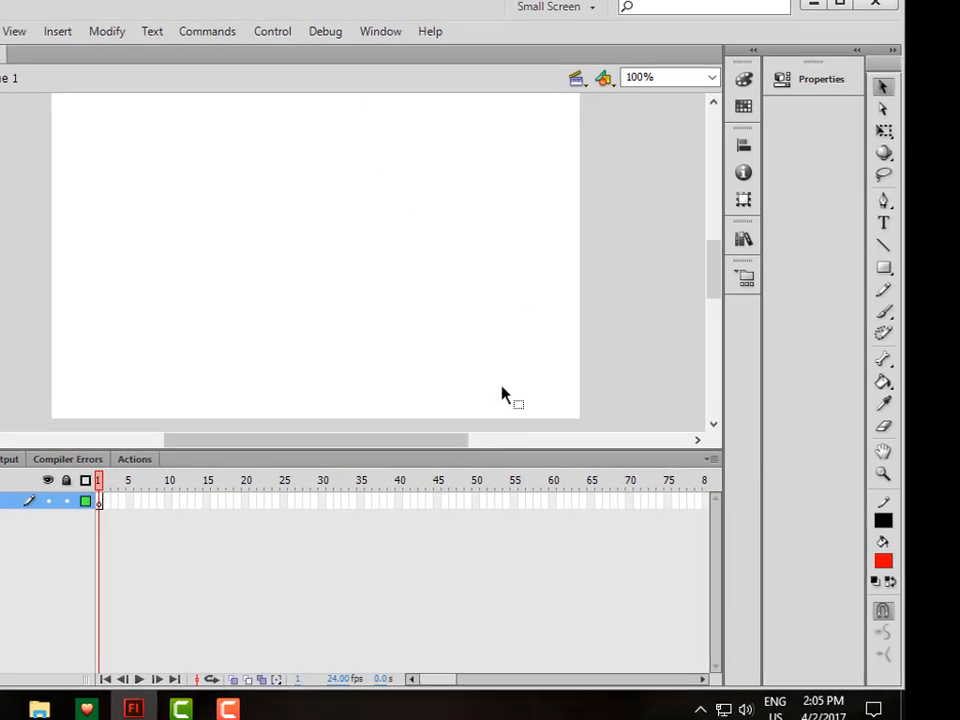
left_click(375, 32)
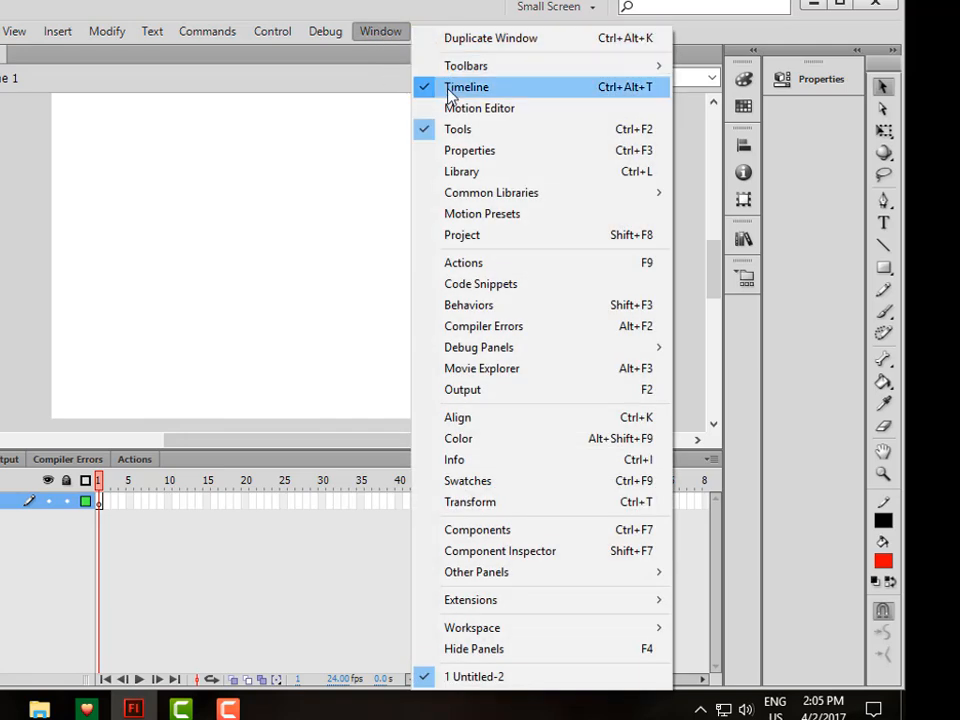
left_click(468, 216)
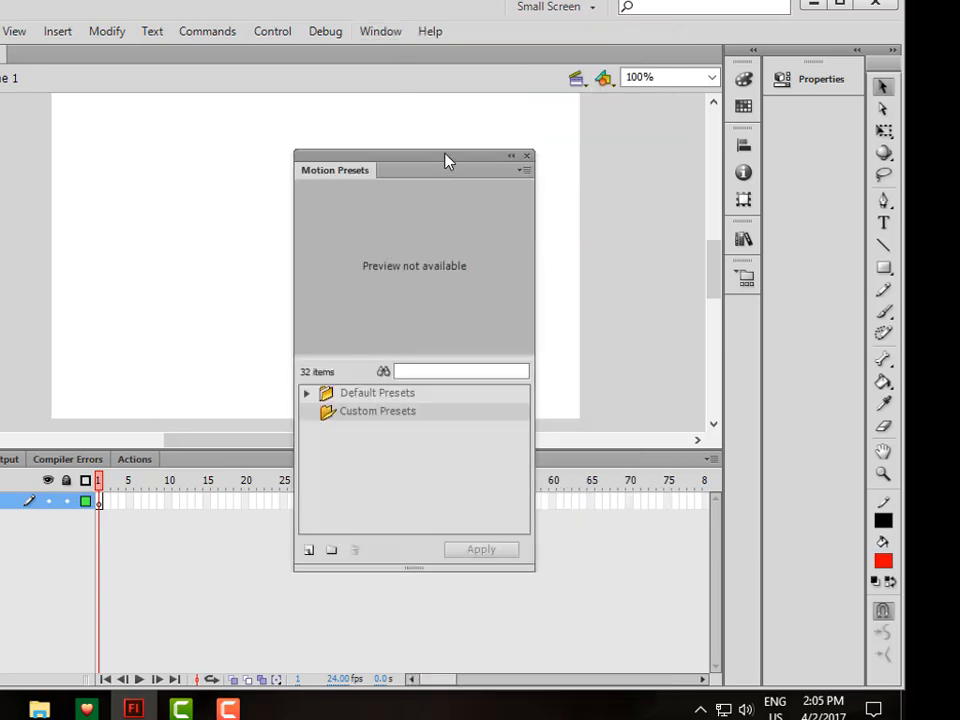
left_click_drag(446, 160, 591, 354)
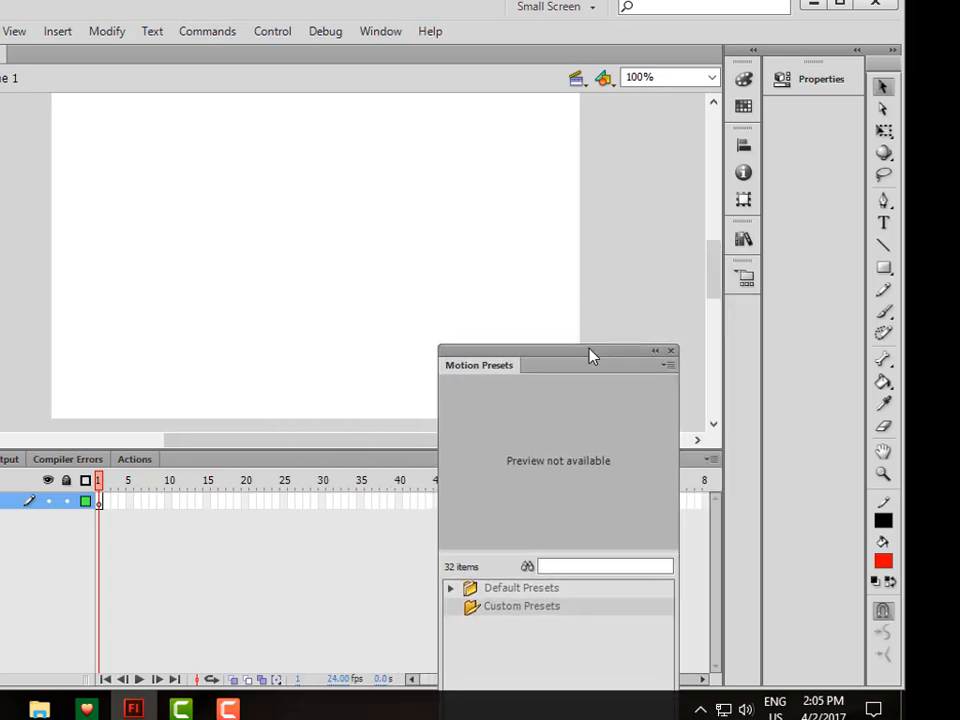
Step: Draw a small red rectangle with a black outline in the upper-left part of the stage using the Rectangle Tool
left_click(888, 270)
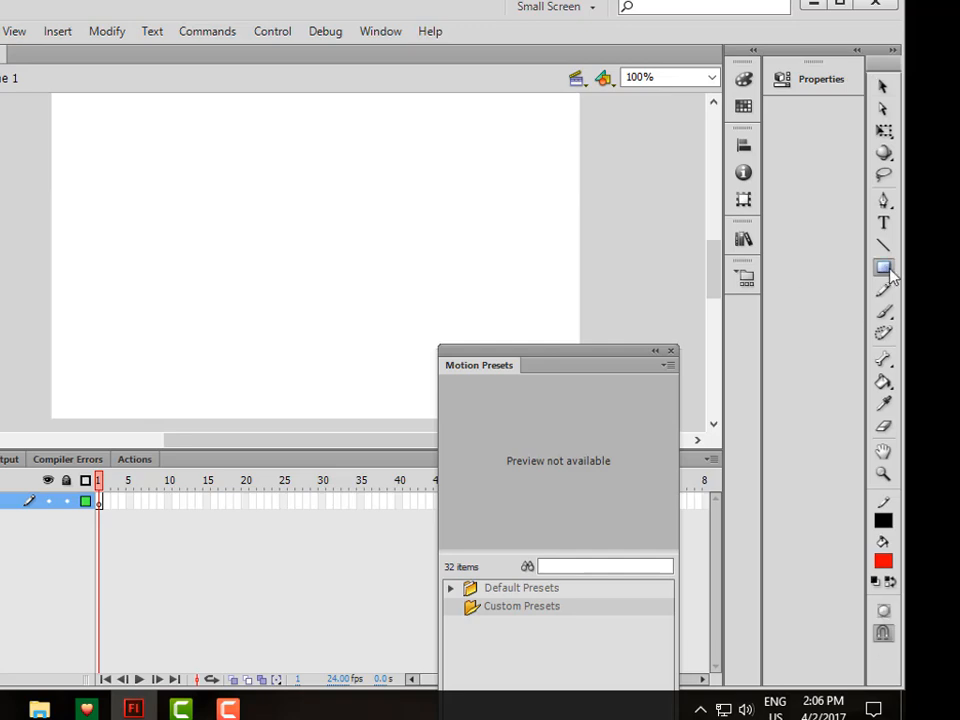
left_click(884, 268)
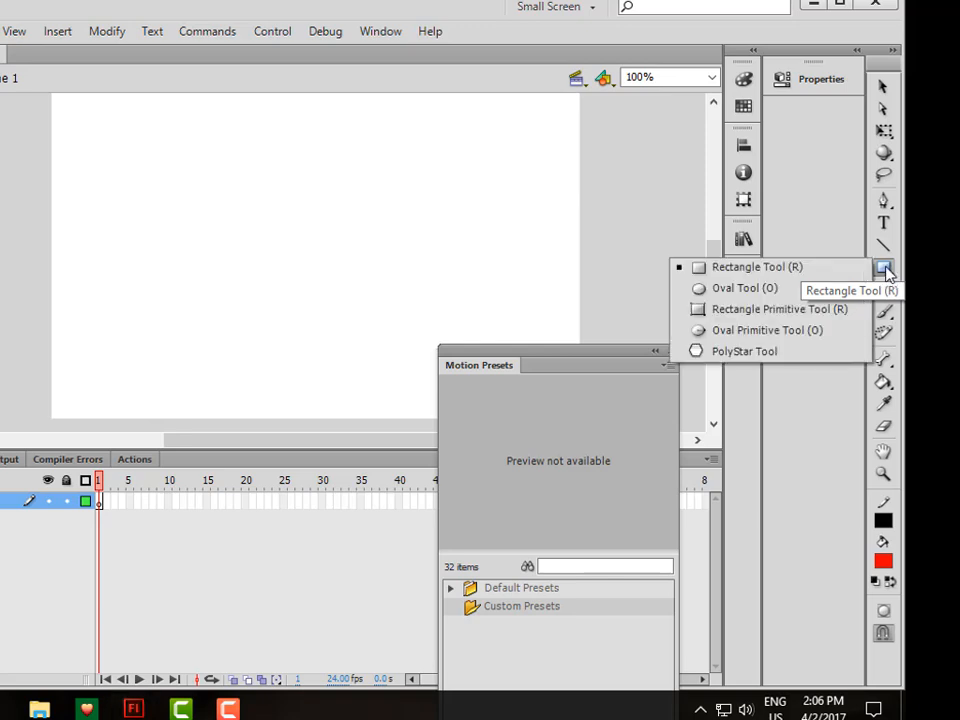
left_click(784, 270)
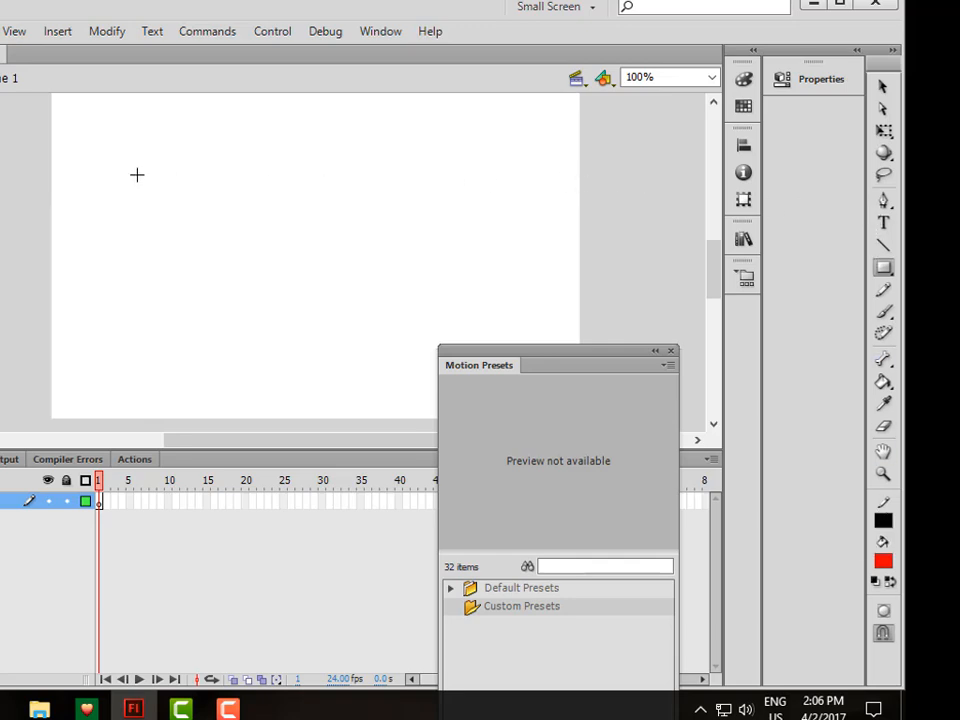
left_click_drag(182, 176, 246, 228)
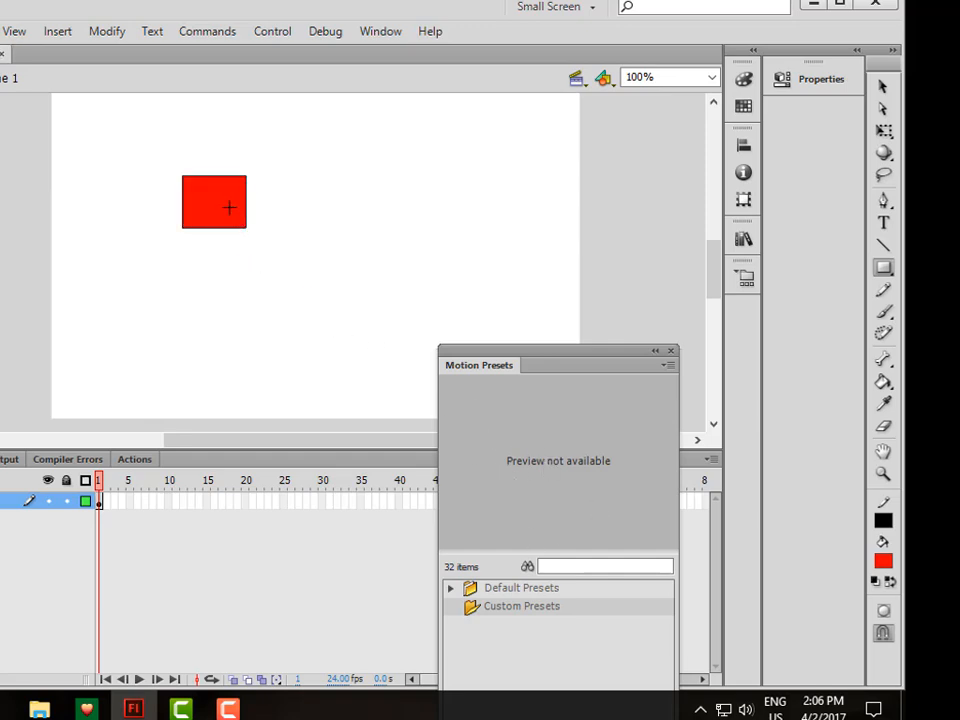
Step: Select the whole rectangle with its outline and convert it to a Movie Clip symbol named Sq_mc
left_click(885, 86)
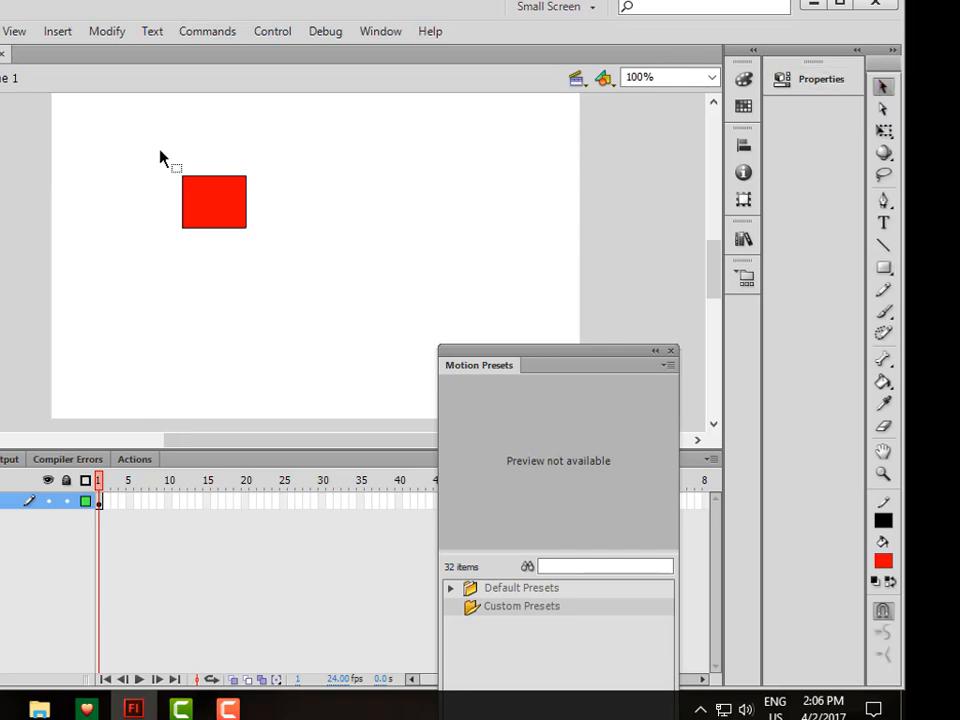
left_click_drag(159, 150, 278, 282)
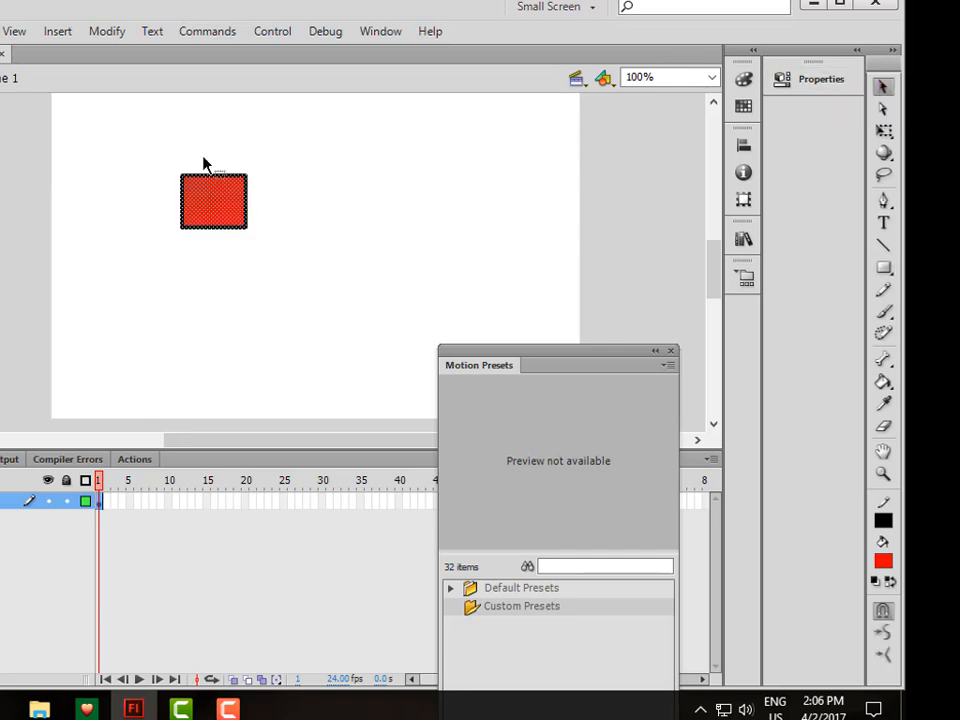
left_click(108, 32)
left_click(157, 88)
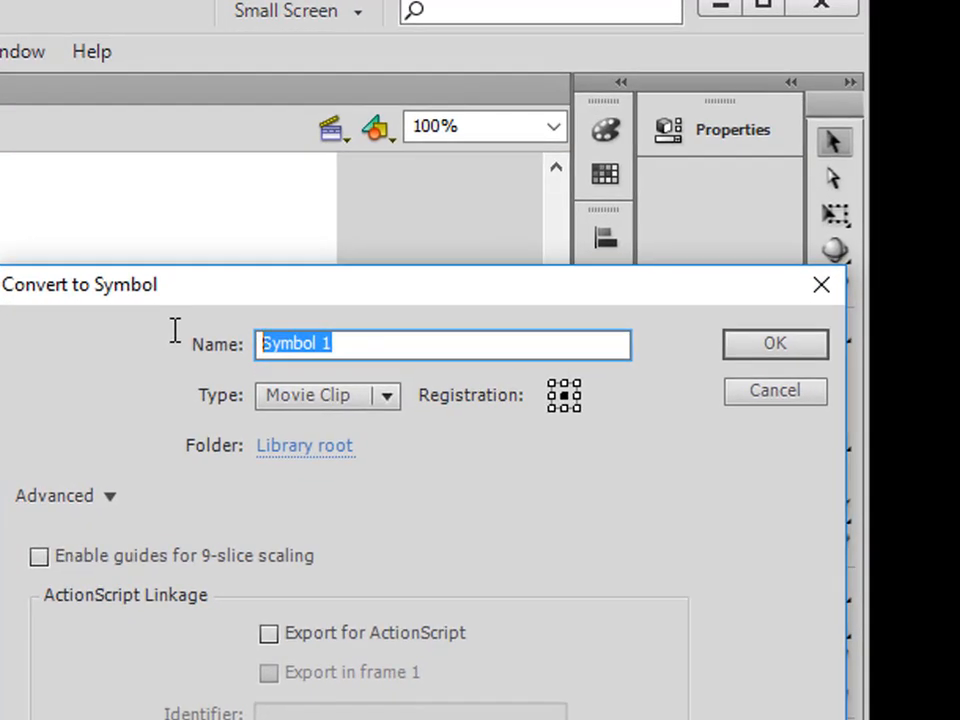
type("Sq_mc")
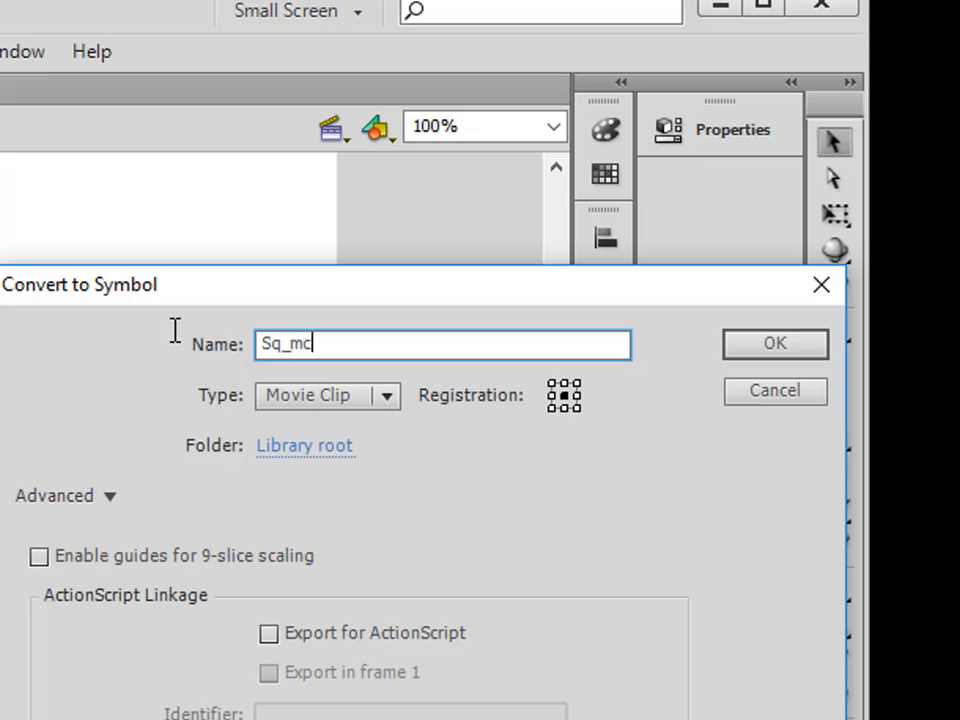
left_click(784, 350)
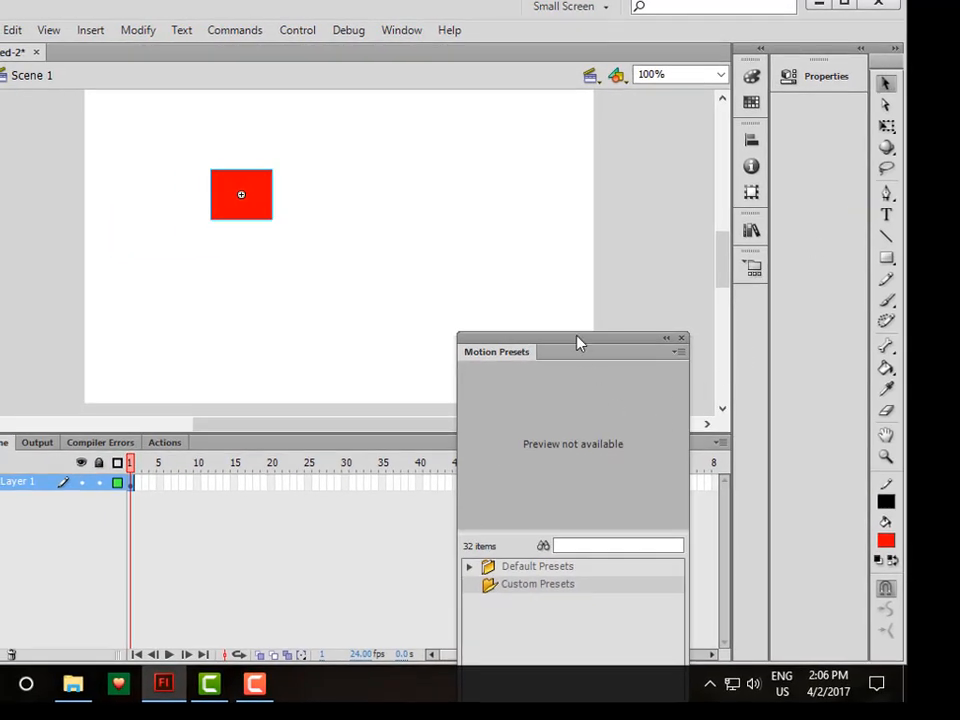
Step: Apply the bounce-smoosh default motion preset to the red rectangle
left_click_drag(577, 343, 596, 307)
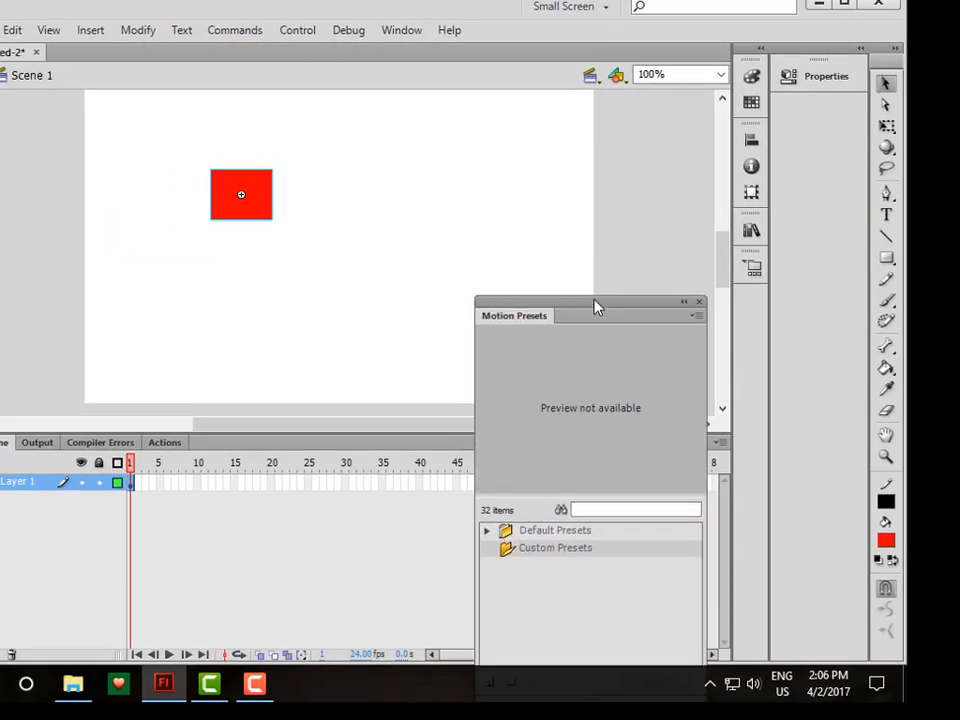
left_click(487, 531)
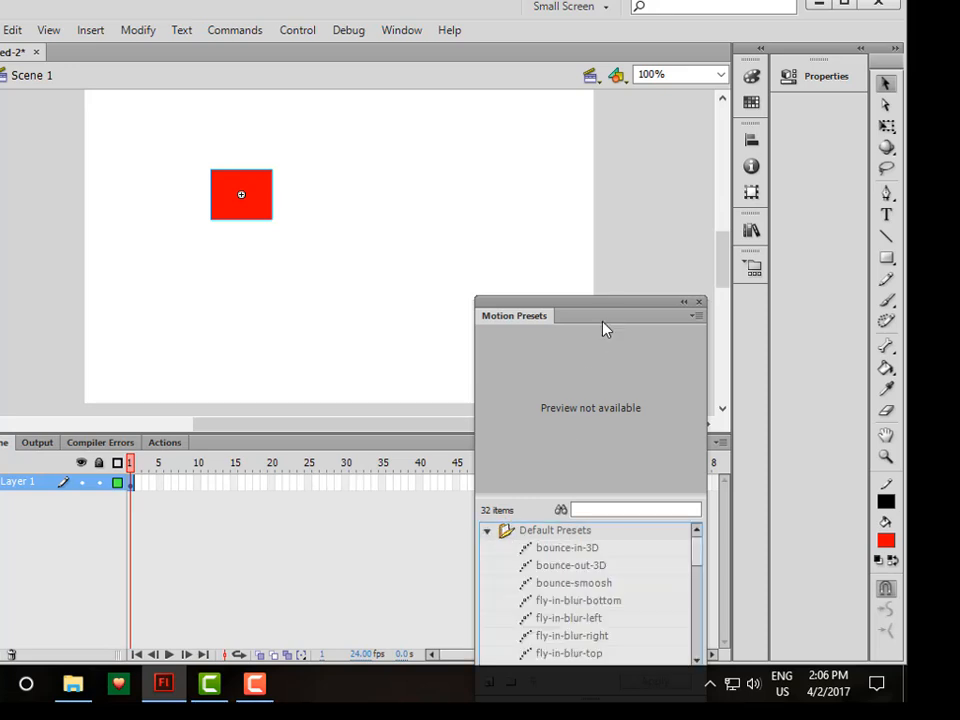
left_click_drag(610, 311, 632, 180)
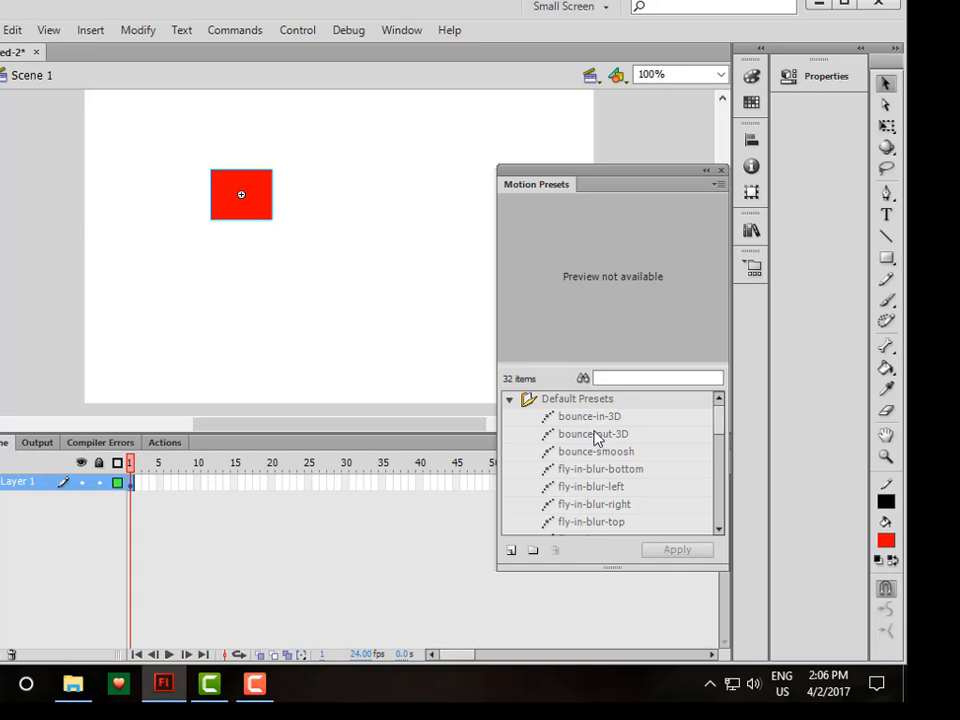
left_click(570, 453)
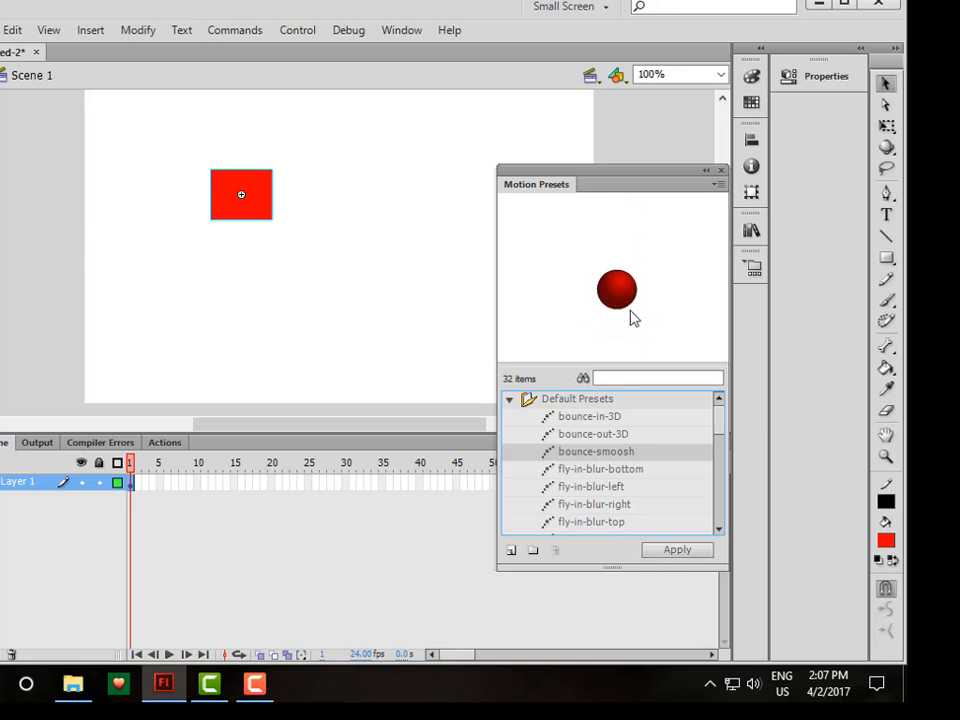
left_click(675, 551)
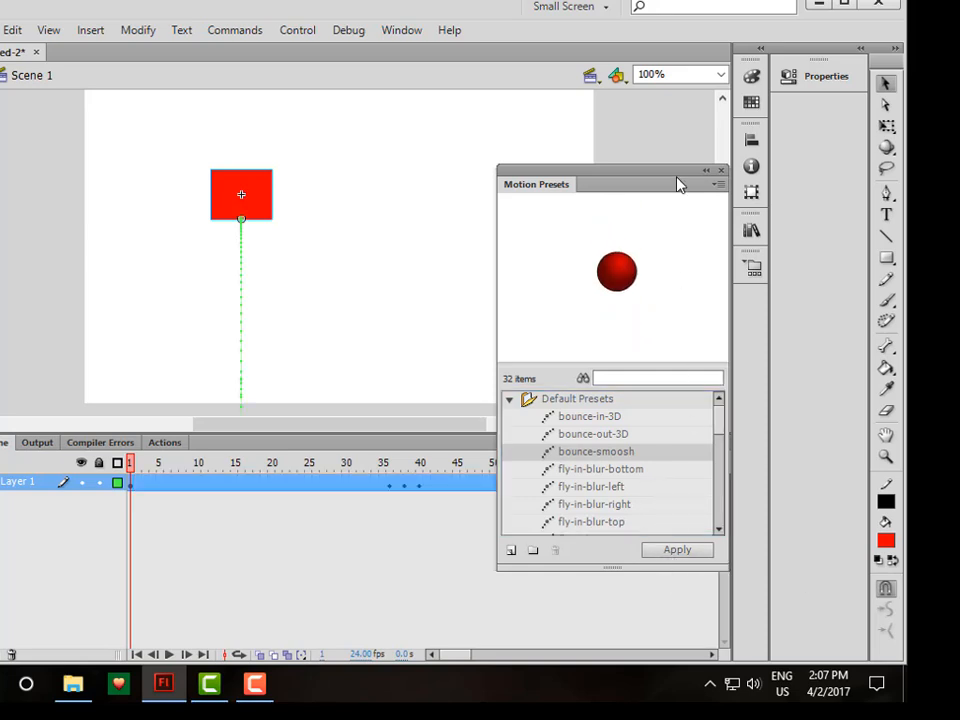
Step: Scrub the playhead to frame 36 and examine where the rectangle's bounce path ends relative to the stage
left_click_drag(677, 182, 817, 35)
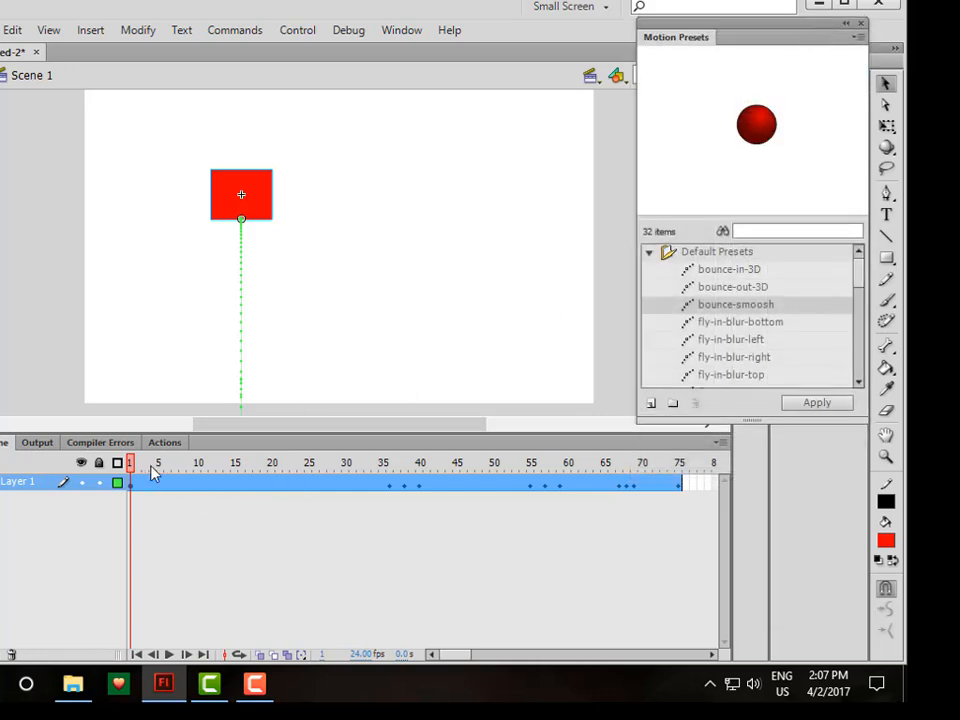
left_click_drag(131, 470, 388, 476)
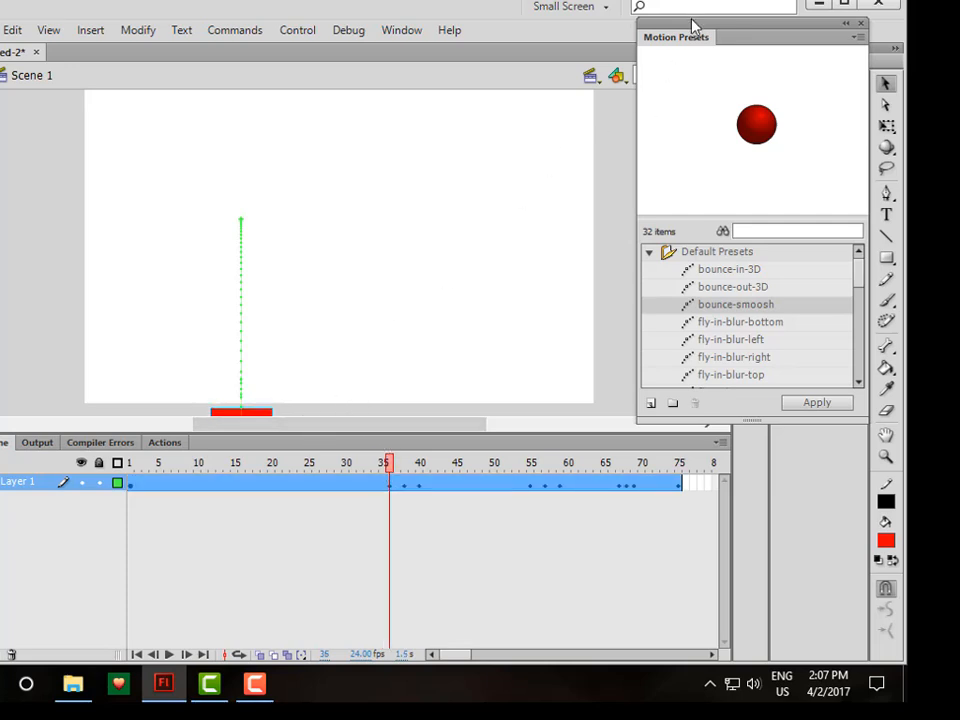
left_click_drag(692, 26, 654, 570)
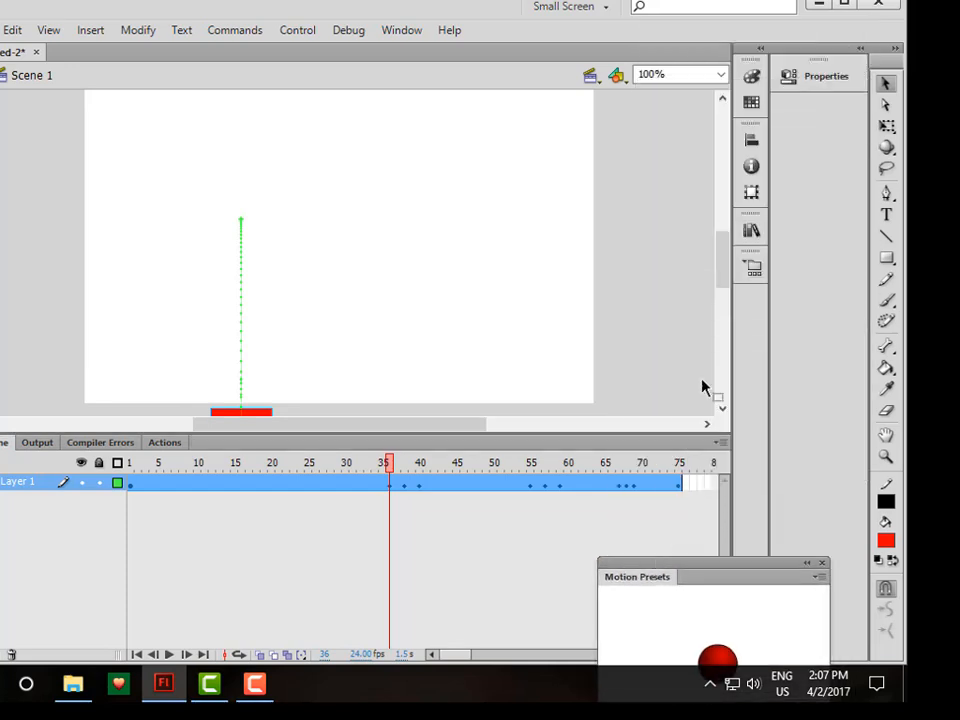
mouse_move(720, 261)
left_mouse_down()
mouse_move(722, 302)
mouse_move(727, 259)
left_mouse_up()
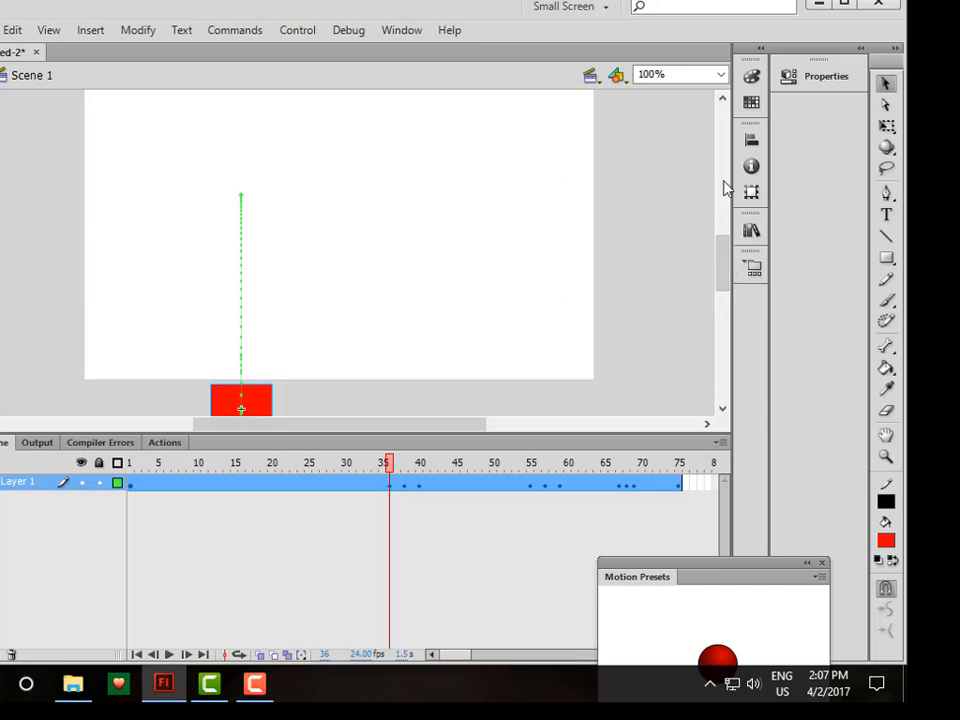
Step: Set the document's stage height to 600 px with nothing on the stage selected
left_click(451, 205)
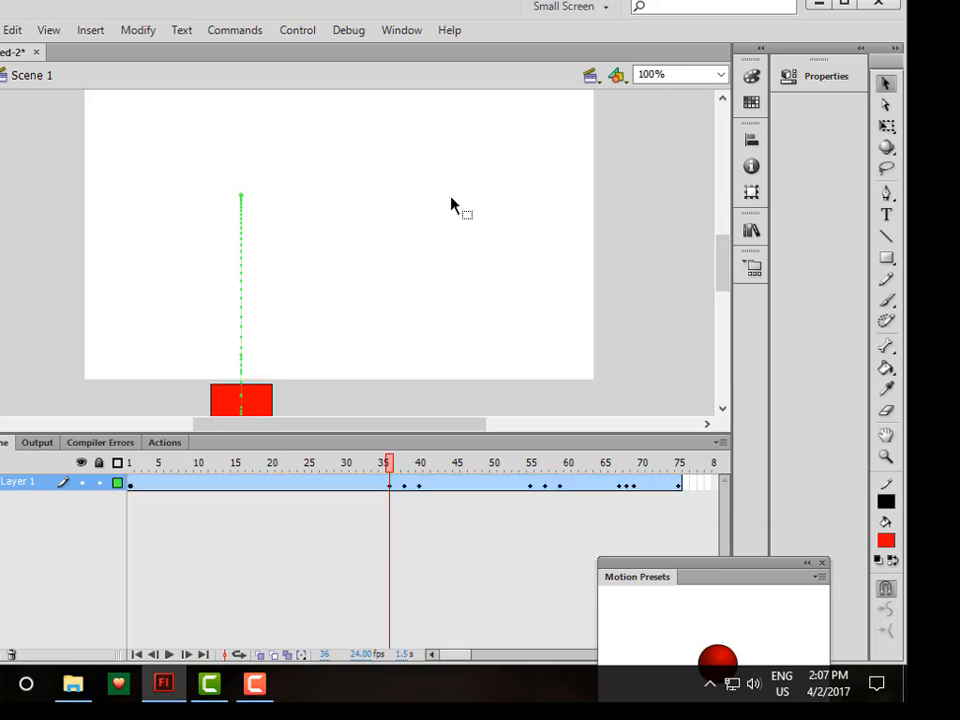
left_click(812, 86)
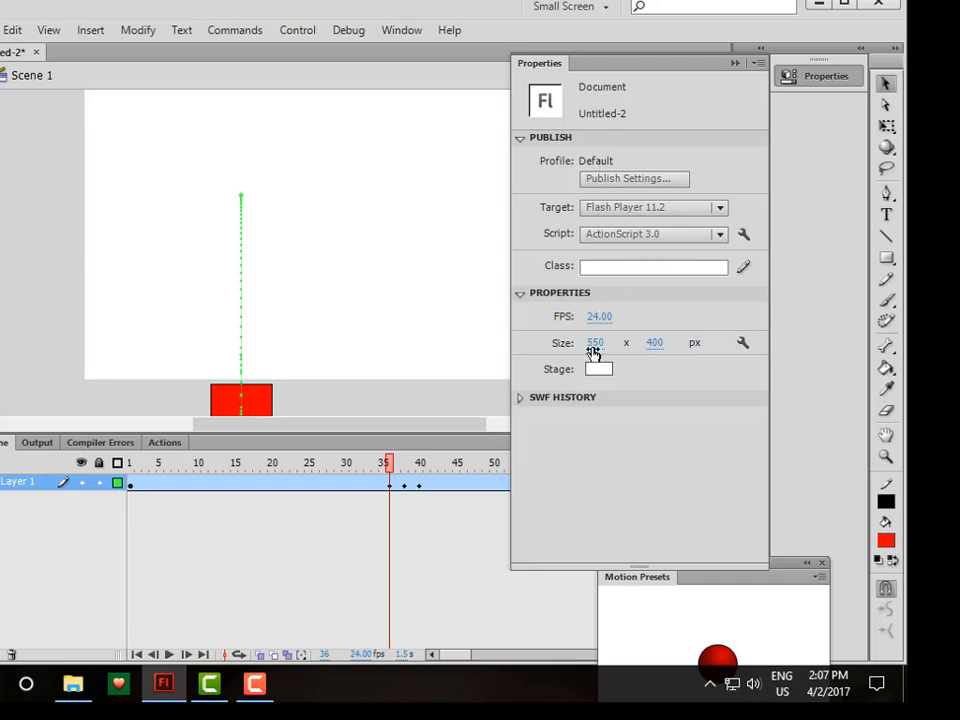
left_click(656, 344)
type("6")
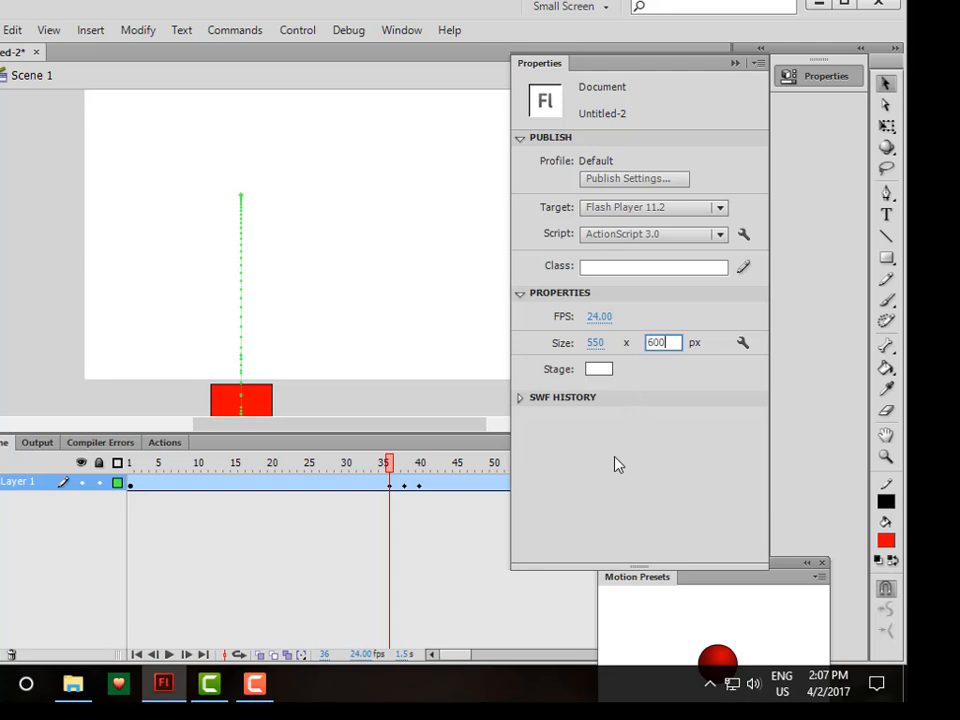
key("Return")
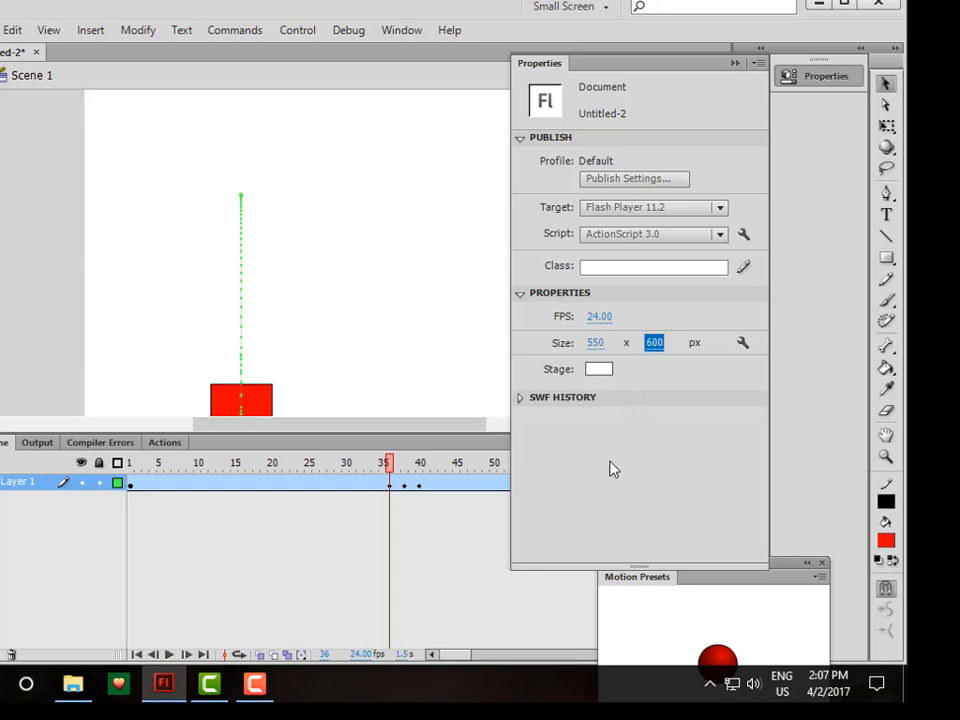
left_click(735, 64)
Step: Test the movie to watch the rectangle's bounce animation within the taller stage, and close the preview
mouse_move(722, 261)
left_mouse_down()
mouse_move(722, 294)
mouse_move(722, 274)
left_mouse_up()
left_click_drag(389, 462, 241, 462)
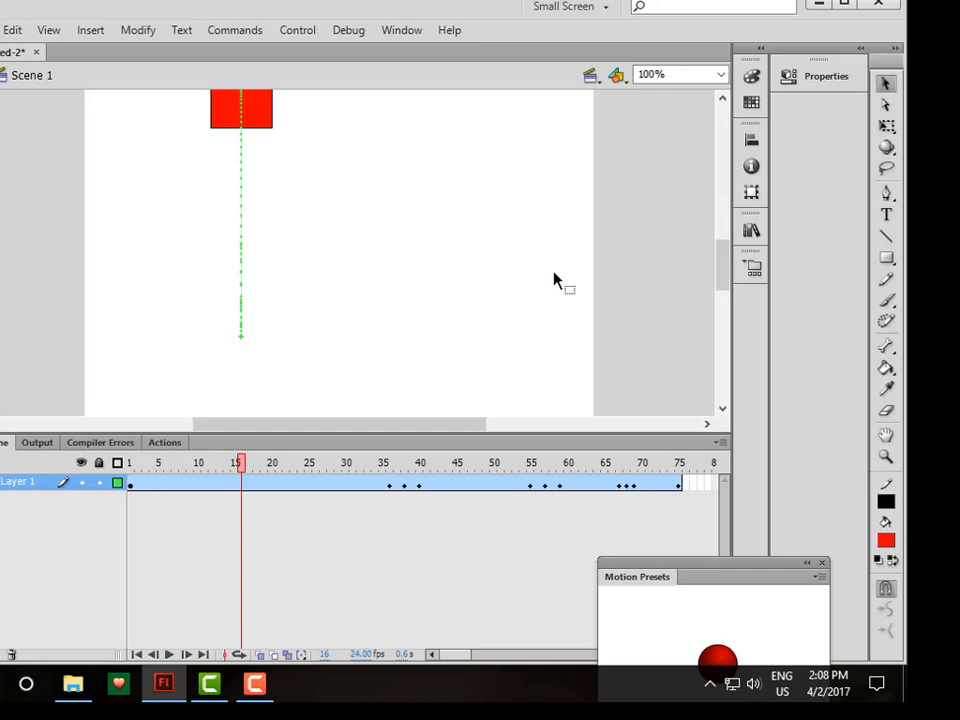
left_click(720, 75)
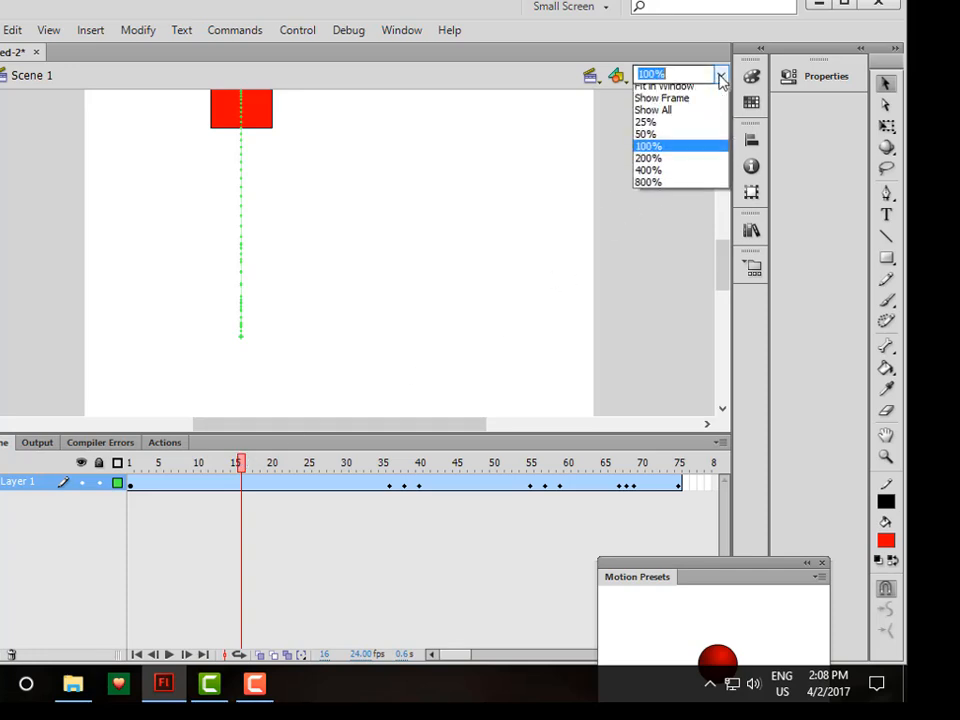
left_click(661, 142)
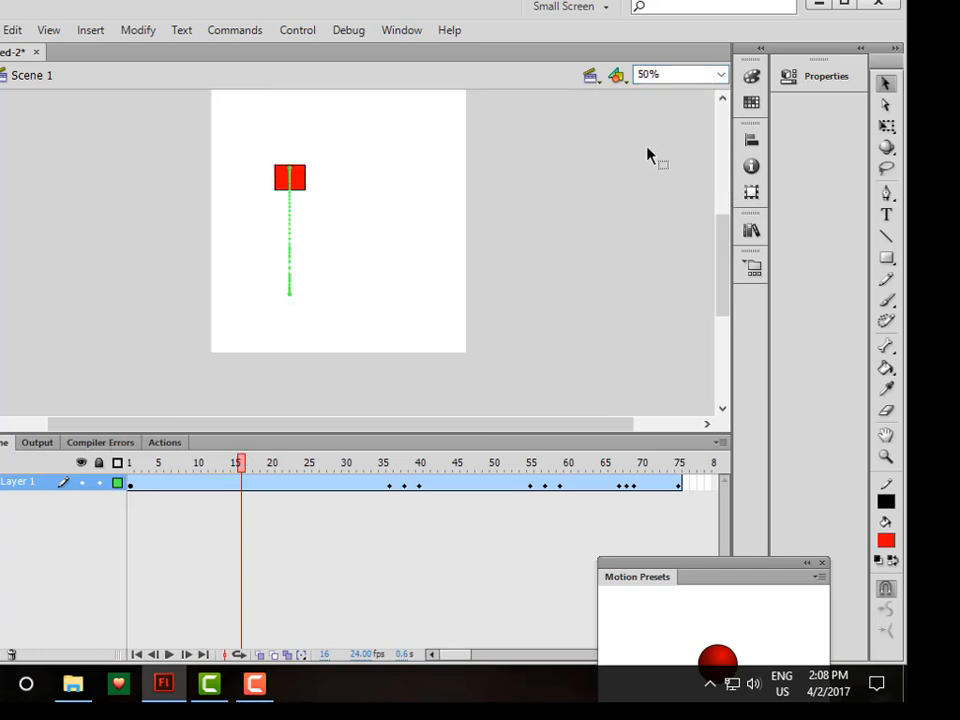
left_click_drag(728, 275, 728, 243)
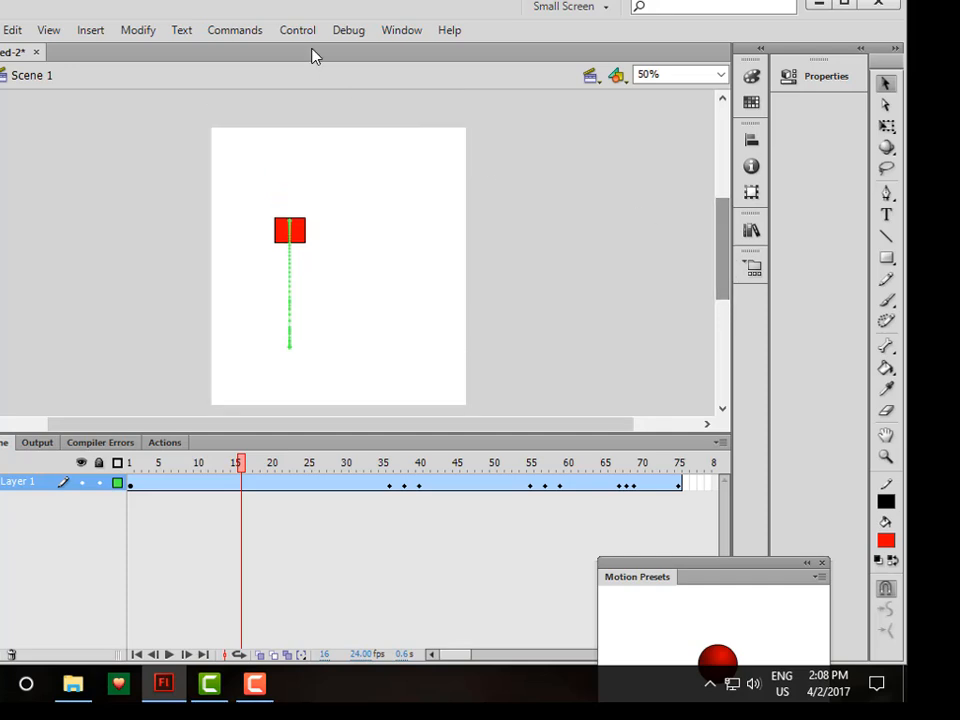
left_click(294, 31)
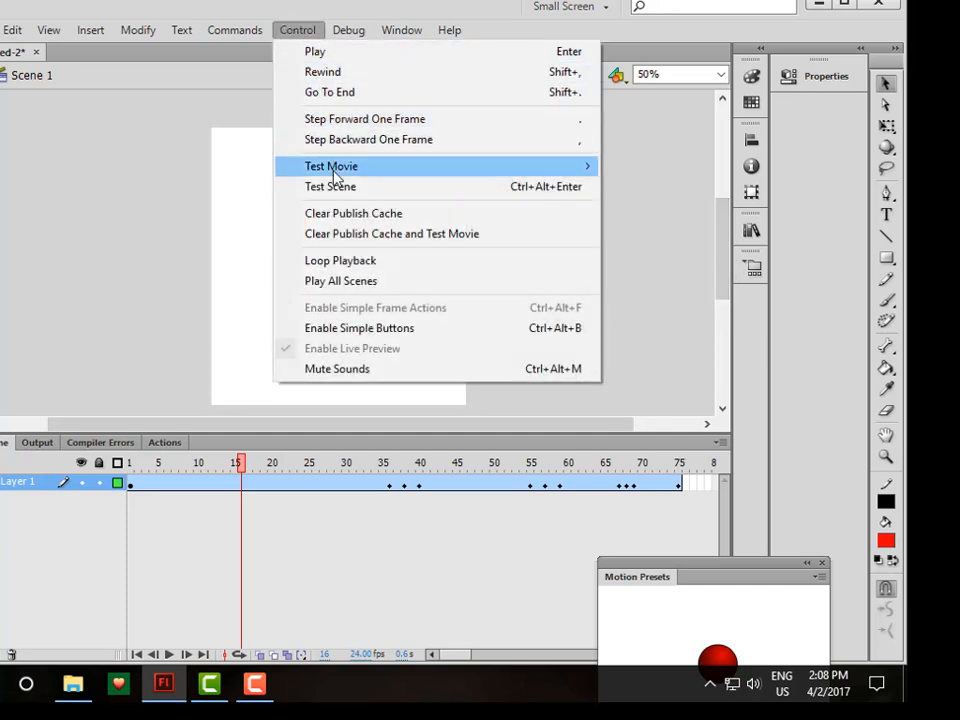
mouse_move(332, 171)
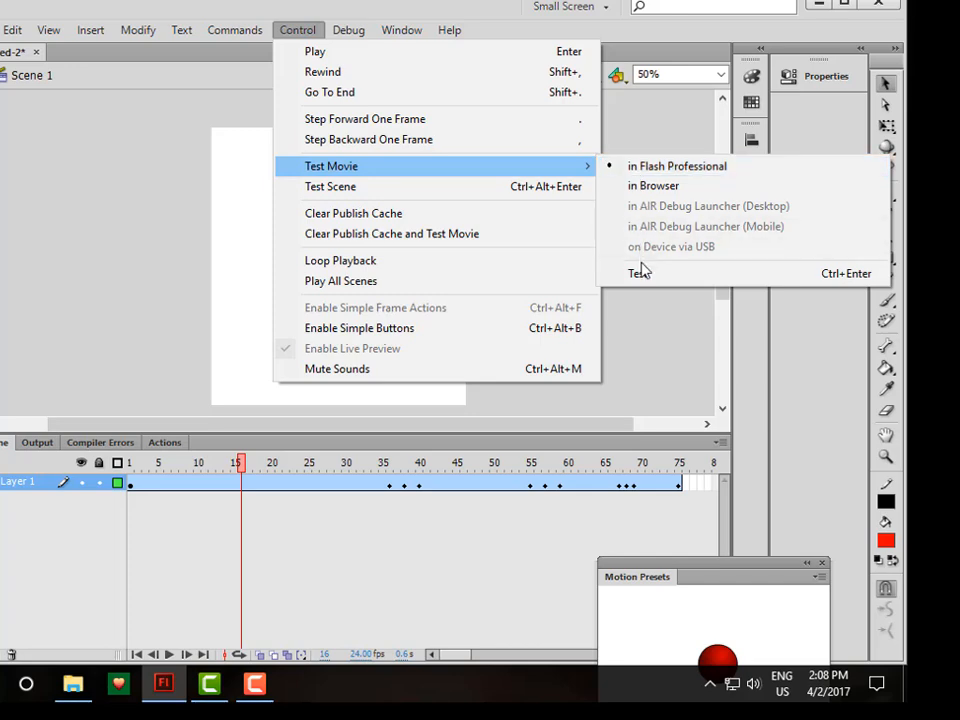
left_click(641, 274)
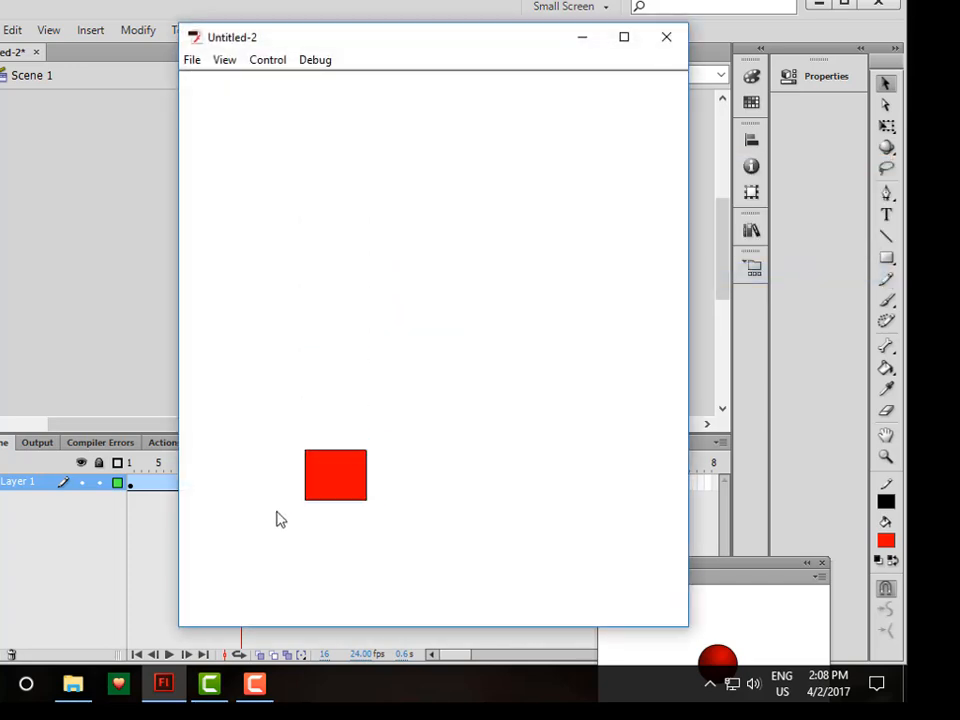
left_click(670, 38)
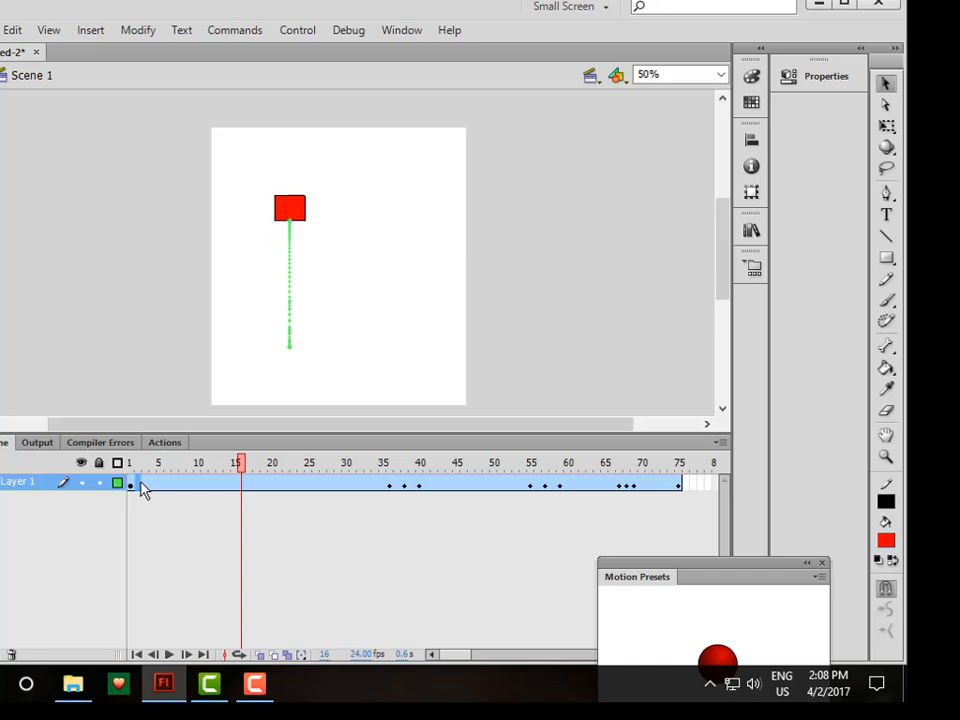
Step: Remove the bounce tween's frames on Layer 1 except frame 1, and remove the tween from that remaining frame
left_click_drag(141, 491, 678, 490)
right_click(591, 488)
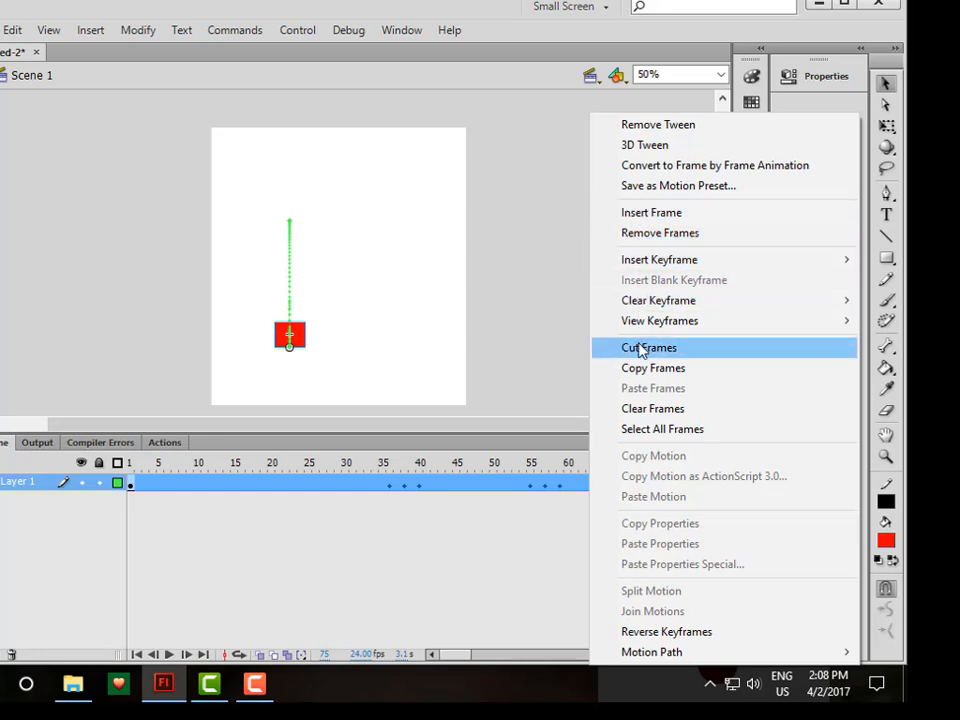
left_click(648, 241)
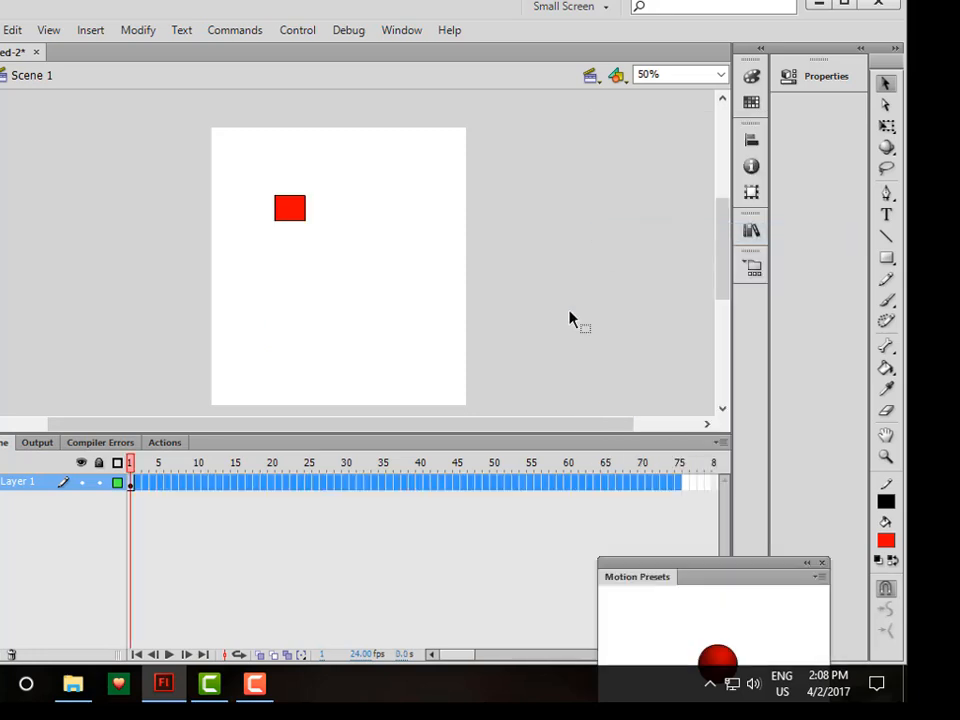
right_click(131, 483)
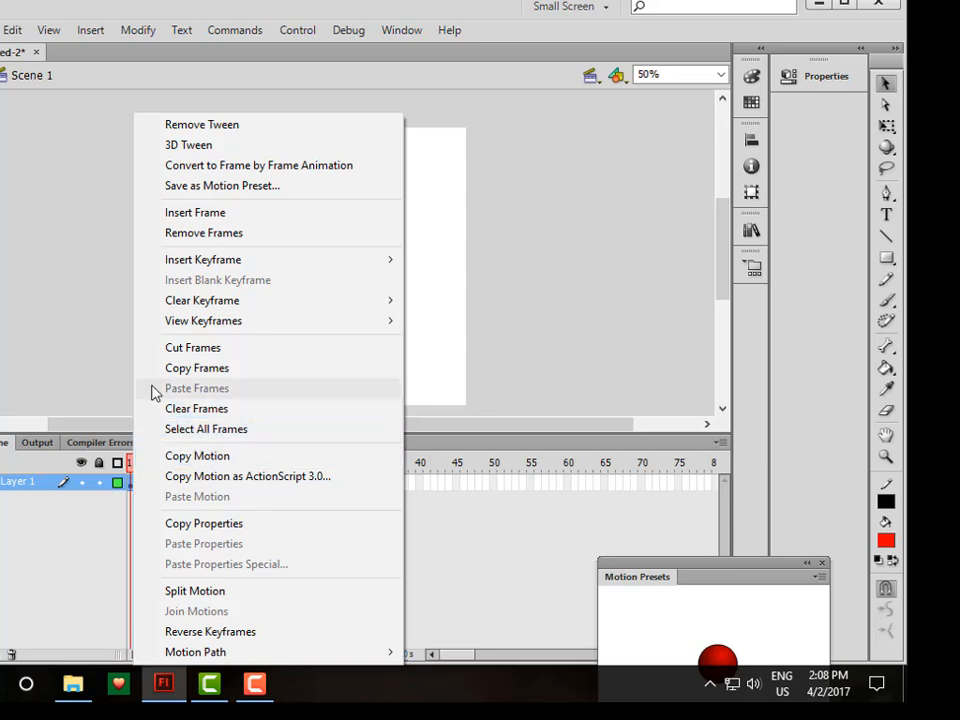
left_click(190, 127)
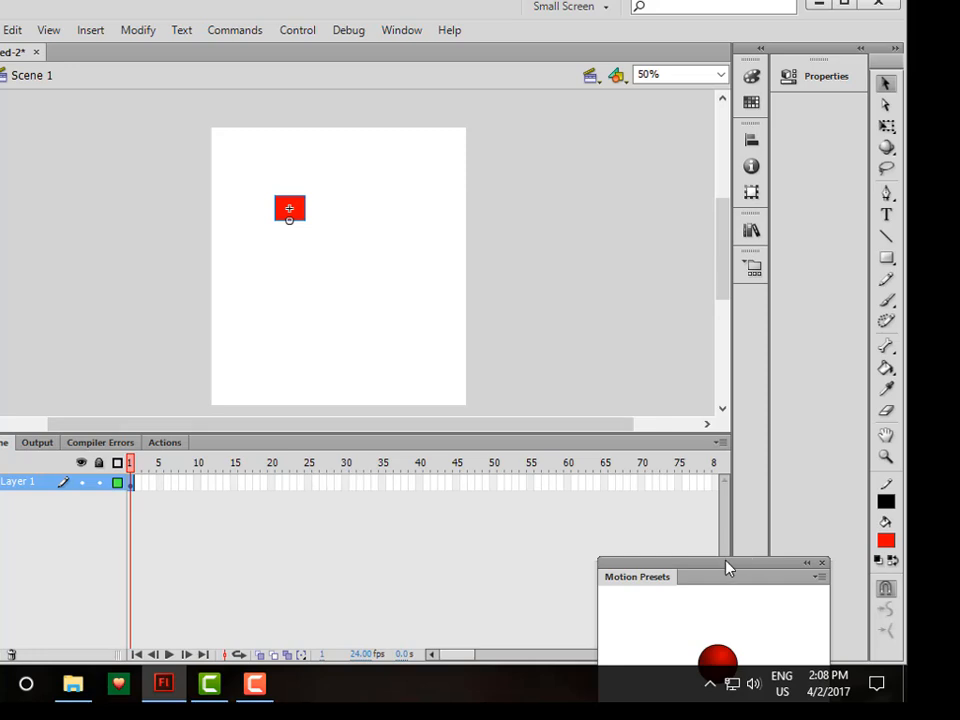
Step: Move the red rectangle off the stage, just beyond the stage's left edge at about mid-height
left_click_drag(727, 568, 672, 132)
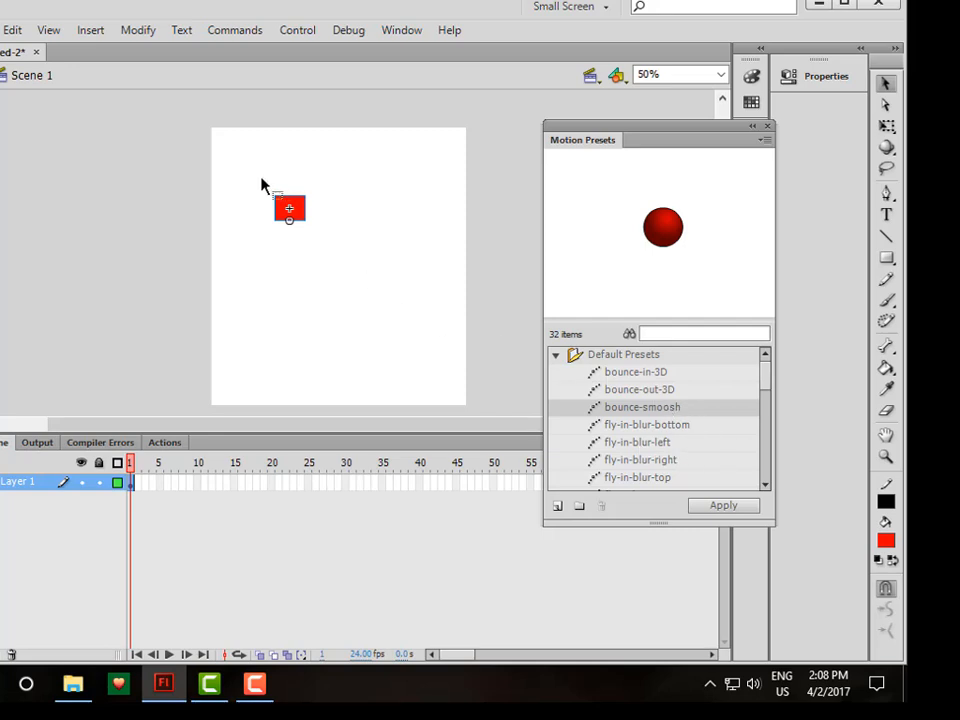
left_click_drag(261, 182, 343, 270)
left_click_drag(295, 213, 188, 266)
Step: Try the bounce-smoosh preset on the rectangle, undo it, and apply the fly-in-blur-left default preset instead
left_click(723, 507)
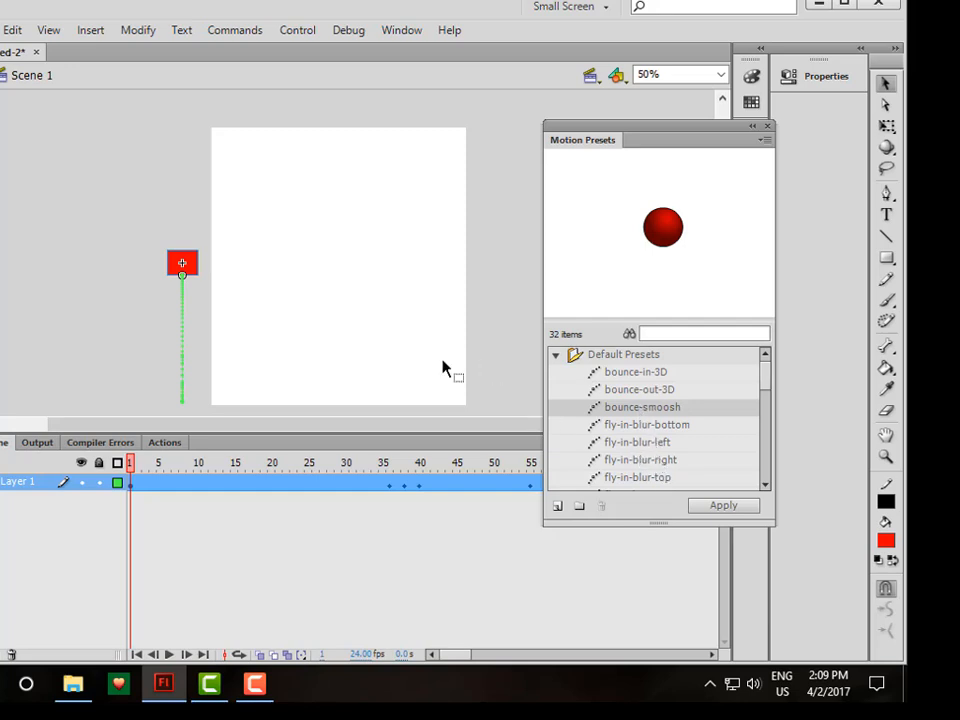
key("ctrl+z")
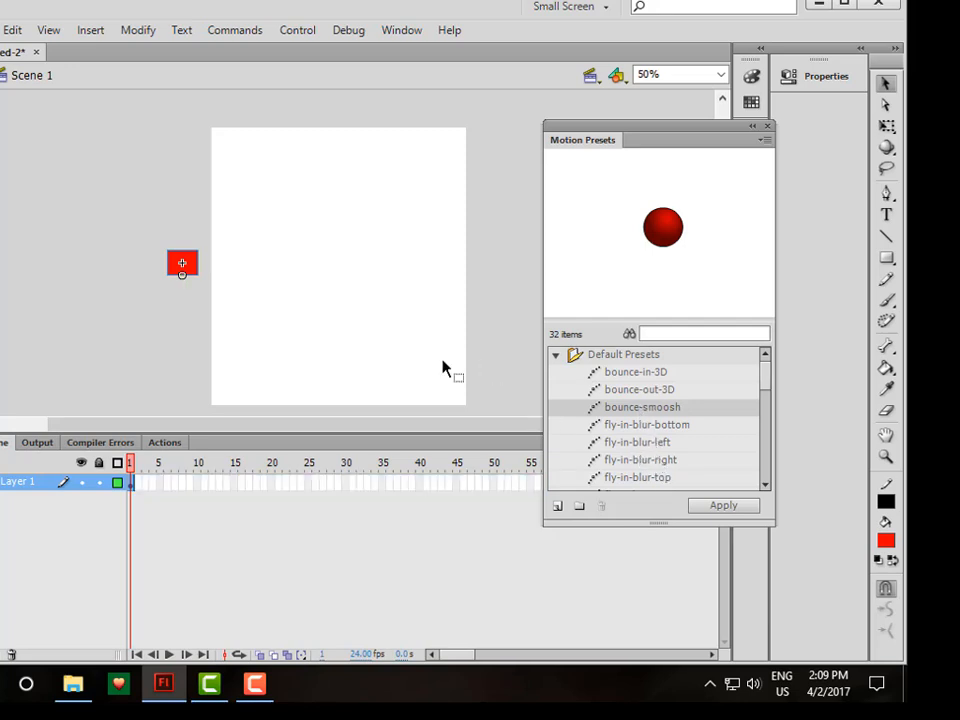
left_click(620, 445)
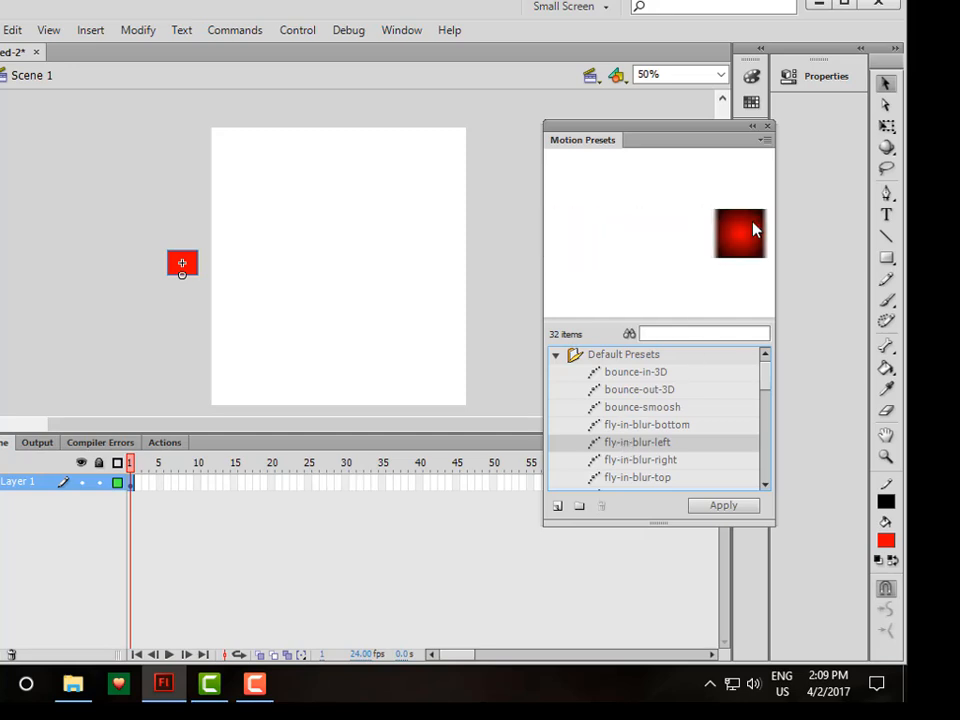
left_click(729, 508)
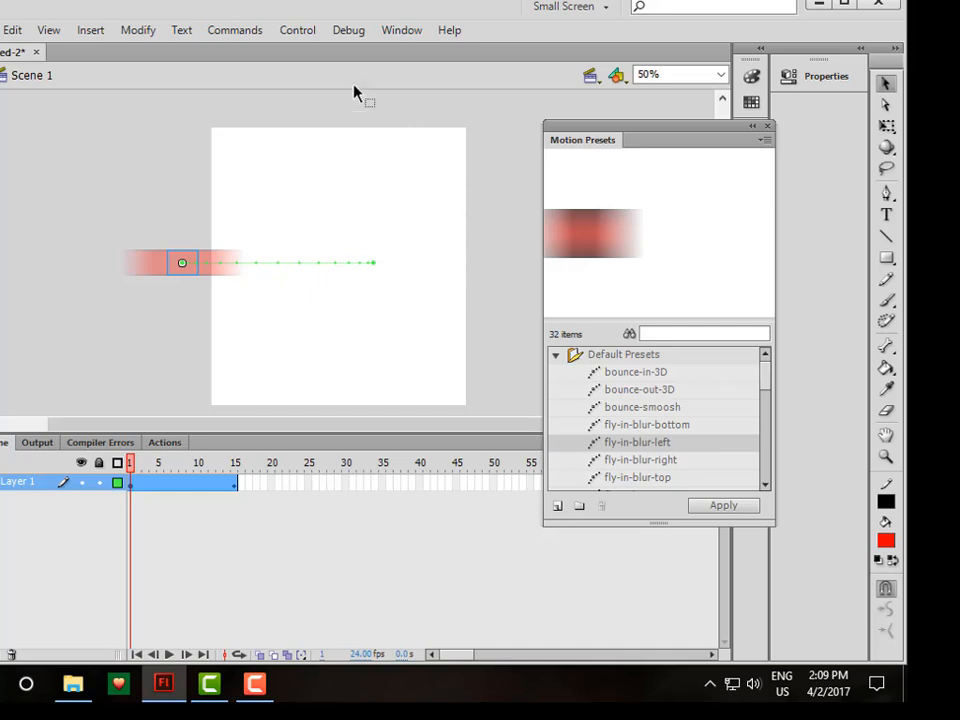
Step: Test the movie to watch the rectangle's blurred fly-in from the left, and close the preview
left_click(292, 30)
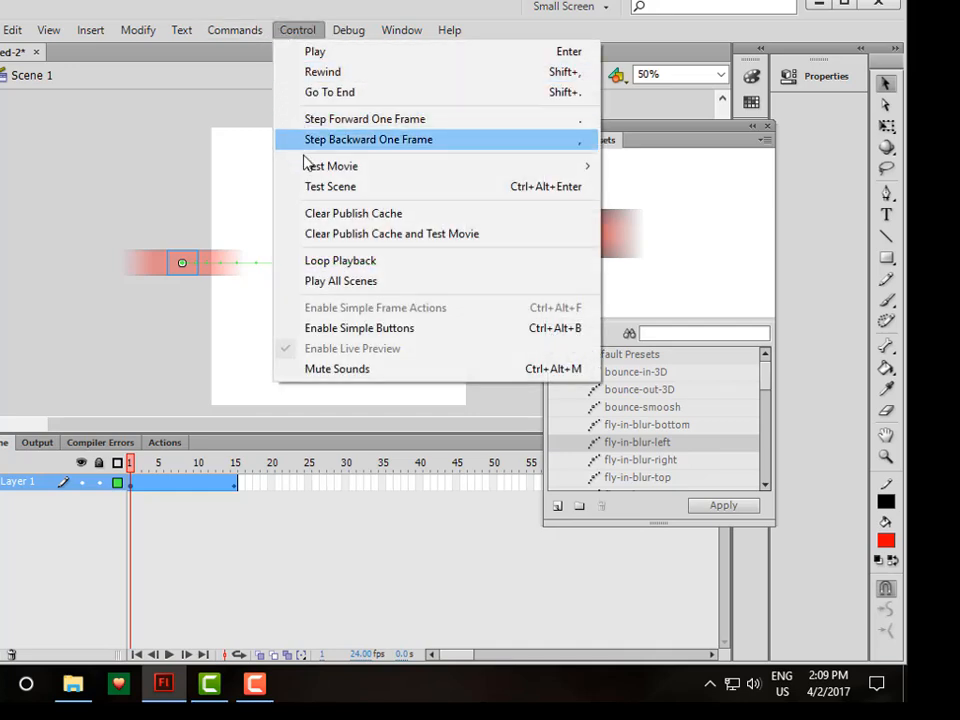
mouse_move(394, 167)
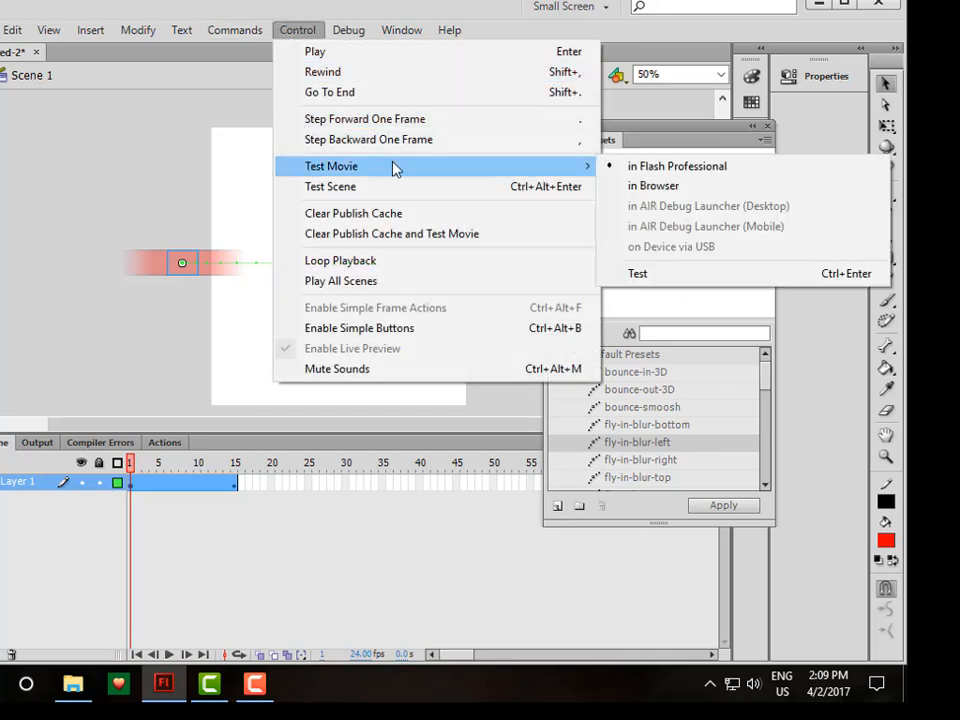
left_click(693, 278)
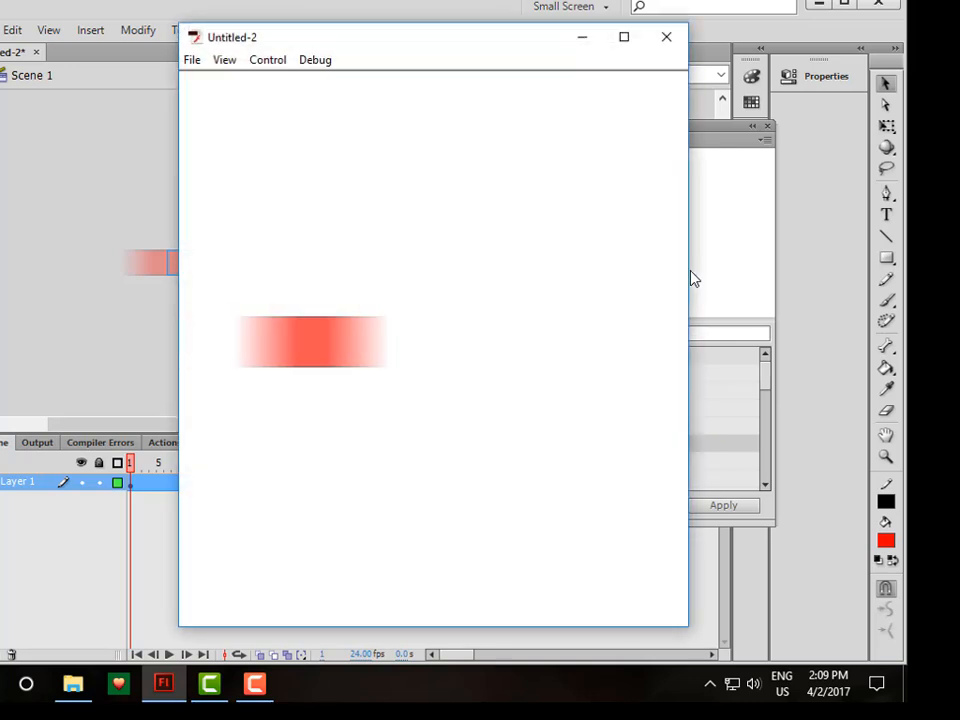
left_click(670, 37)
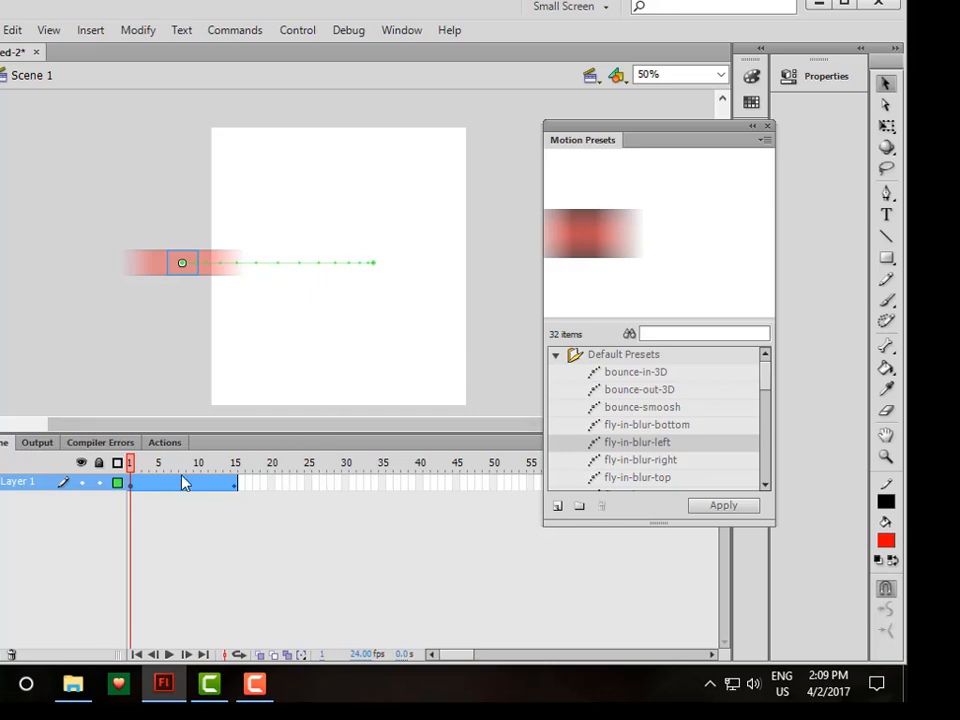
Step: Convert the fly-in tween to frame-by-frame animation, and remove all of its frames except the first
right_click(157, 485)
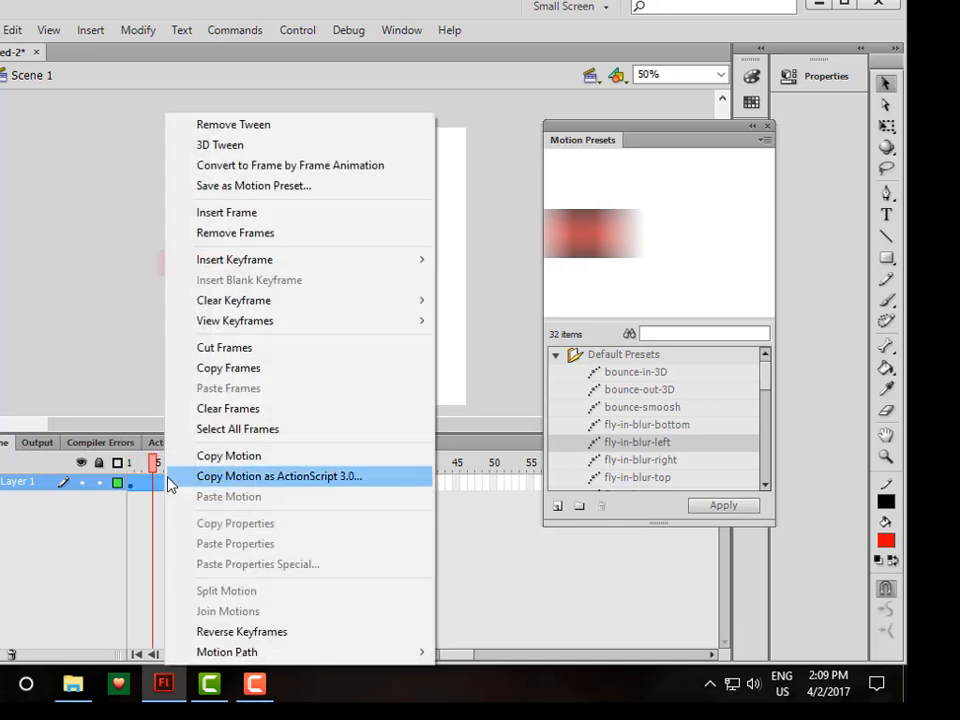
left_click(268, 166)
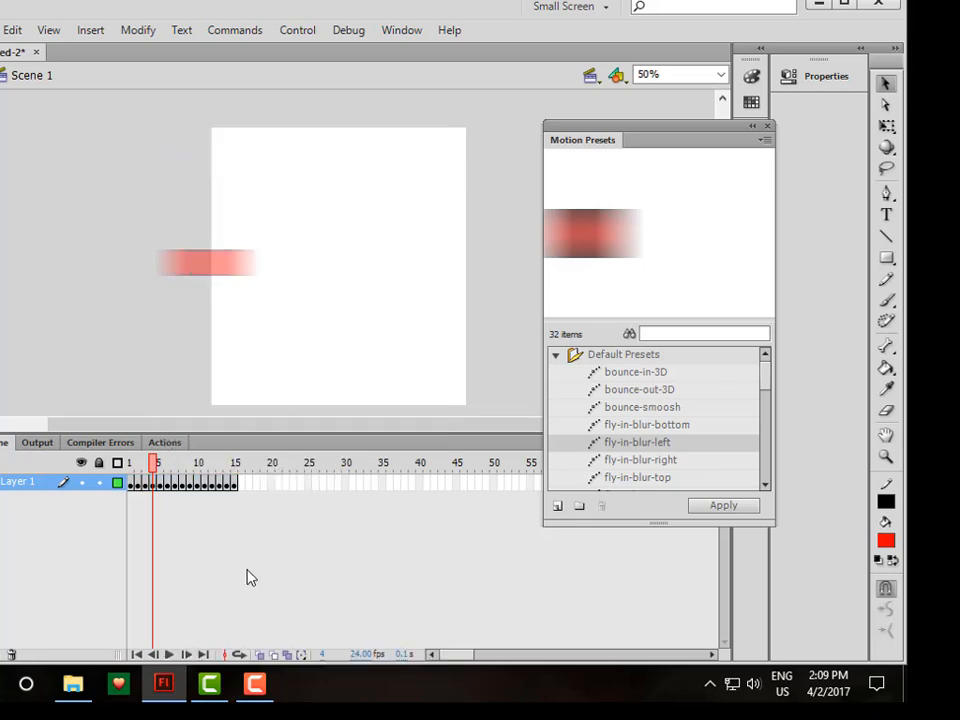
left_click_drag(142, 480, 228, 490)
right_click(218, 488)
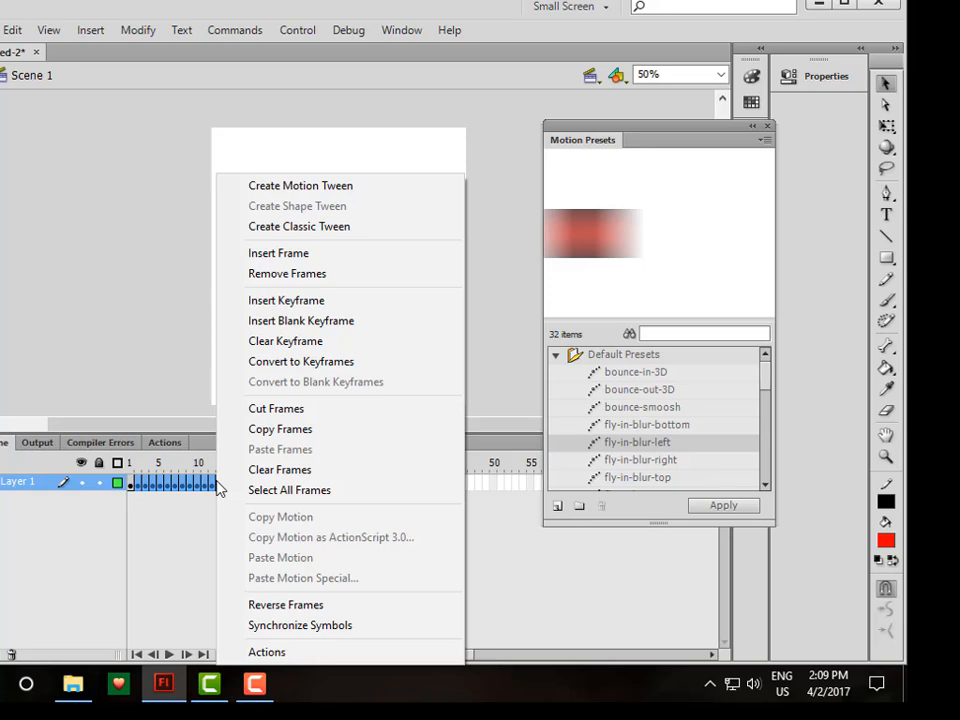
left_click(292, 274)
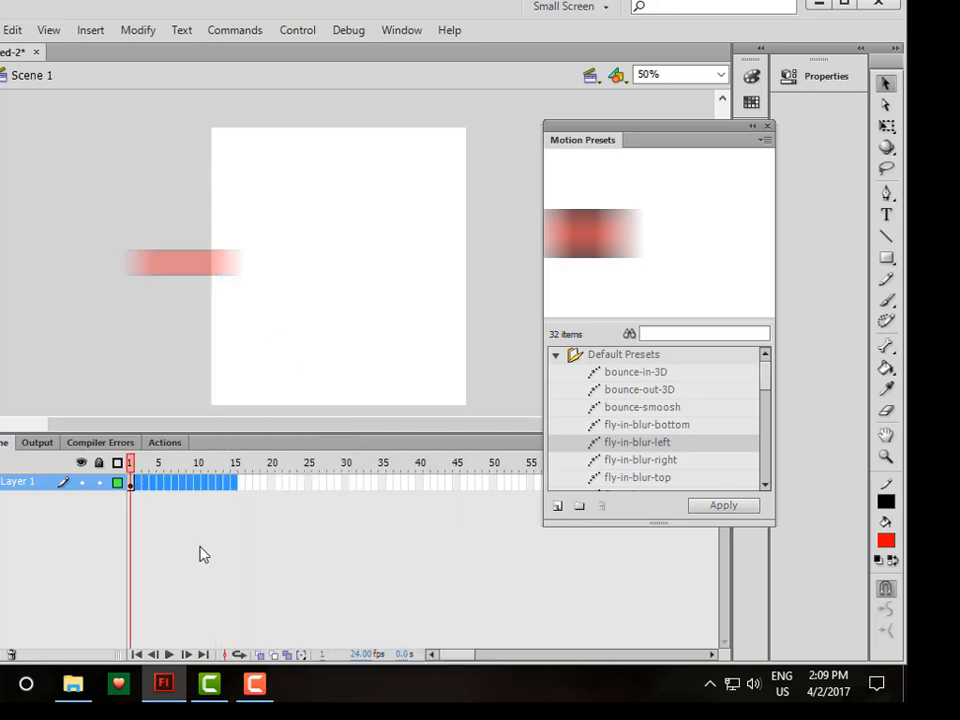
Step: Cut the blurred rectangle in frame 1 from the work area
left_click(133, 485)
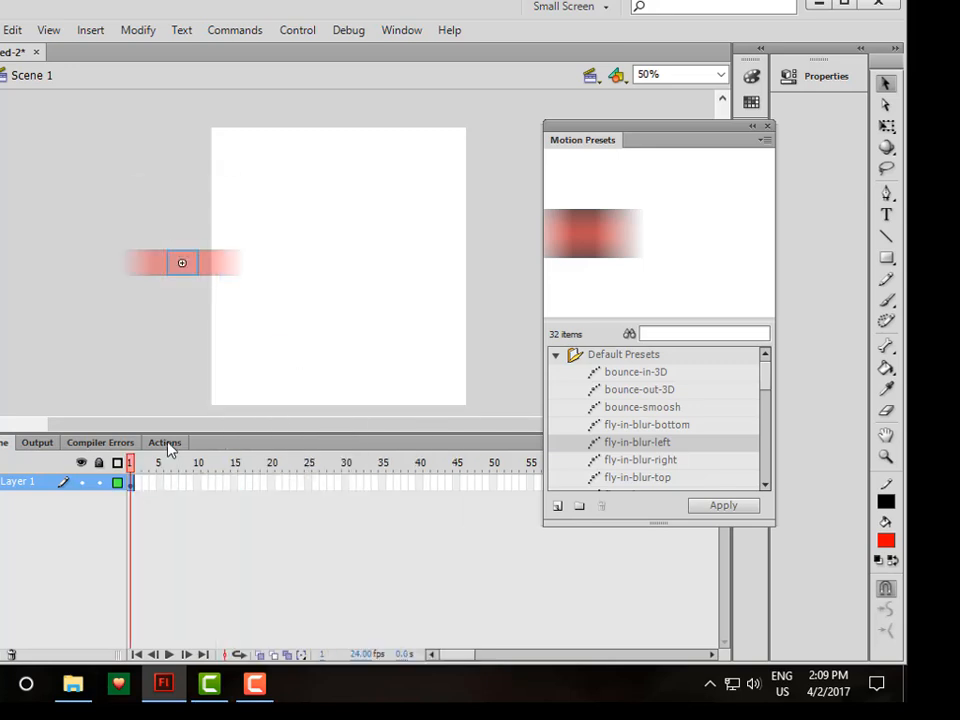
right_click(186, 261)
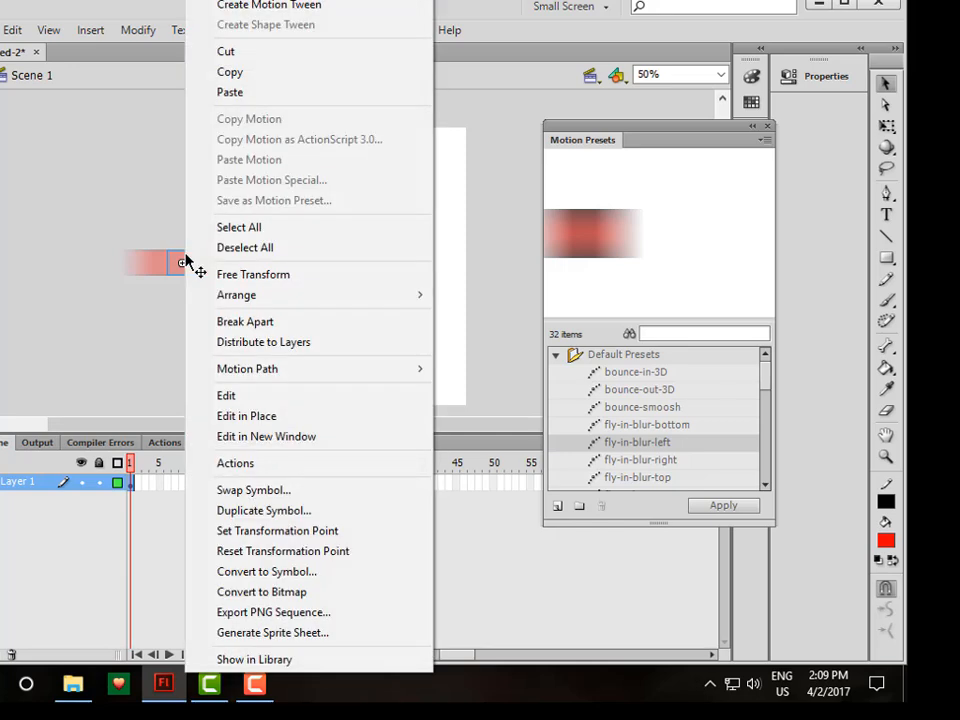
left_click(238, 53)
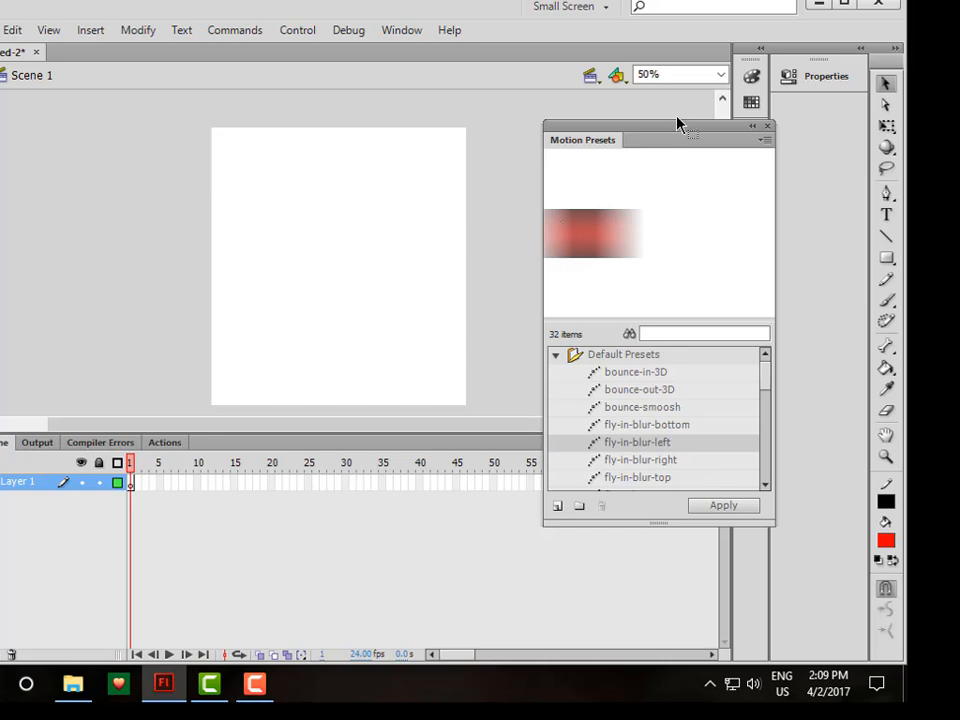
Step: Place a new instance of the Sq_mc movie clip from the library near the middle of the stage
left_click_drag(671, 133, 649, 403)
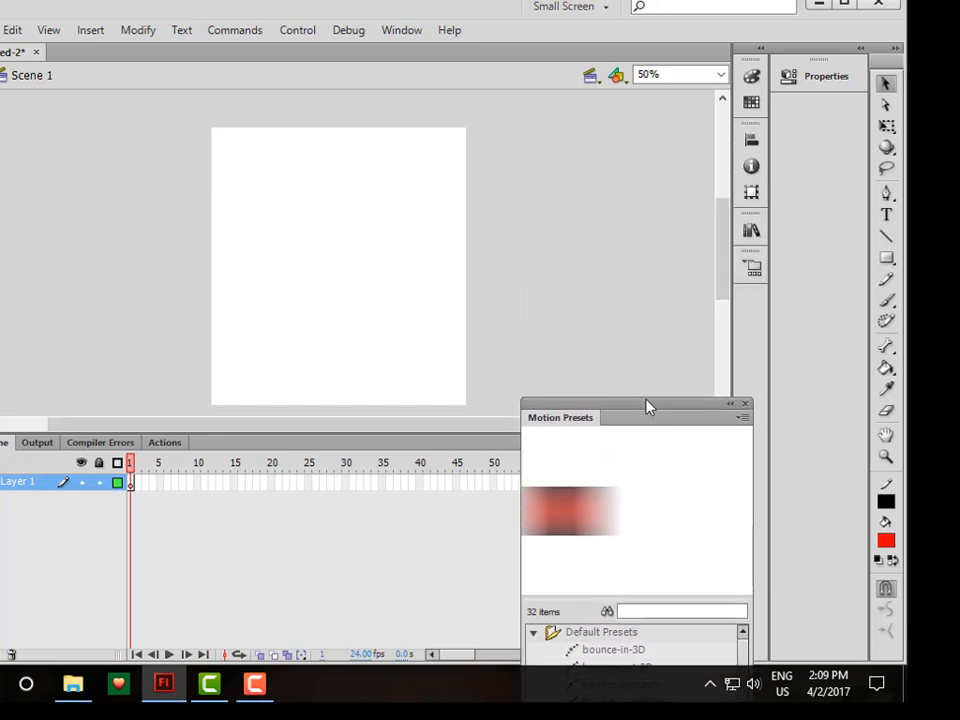
left_click(751, 232)
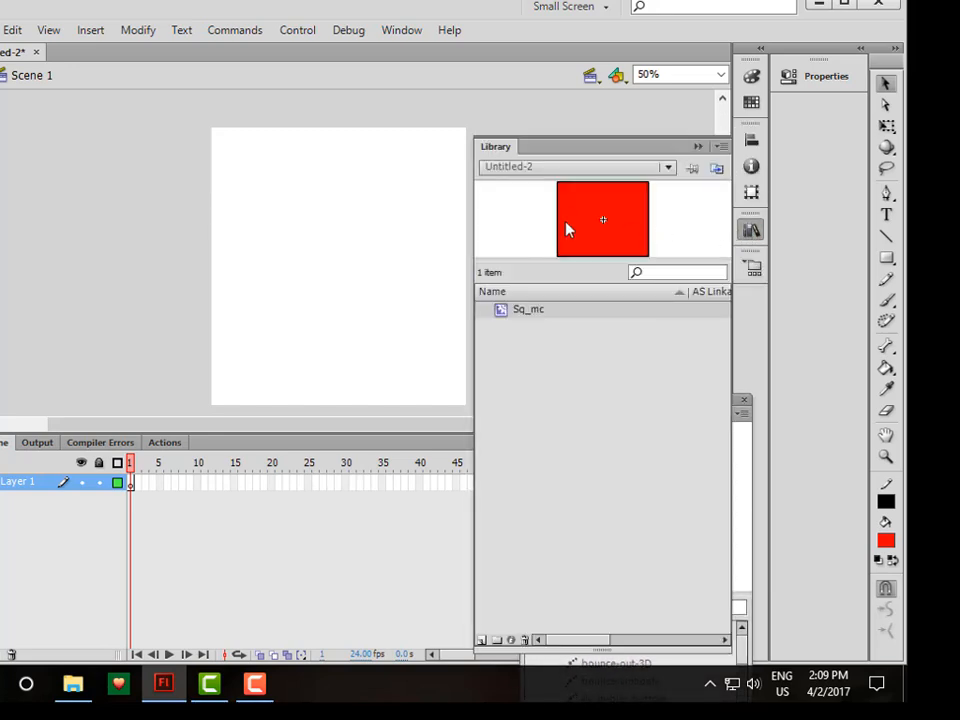
left_click_drag(499, 314, 351, 262)
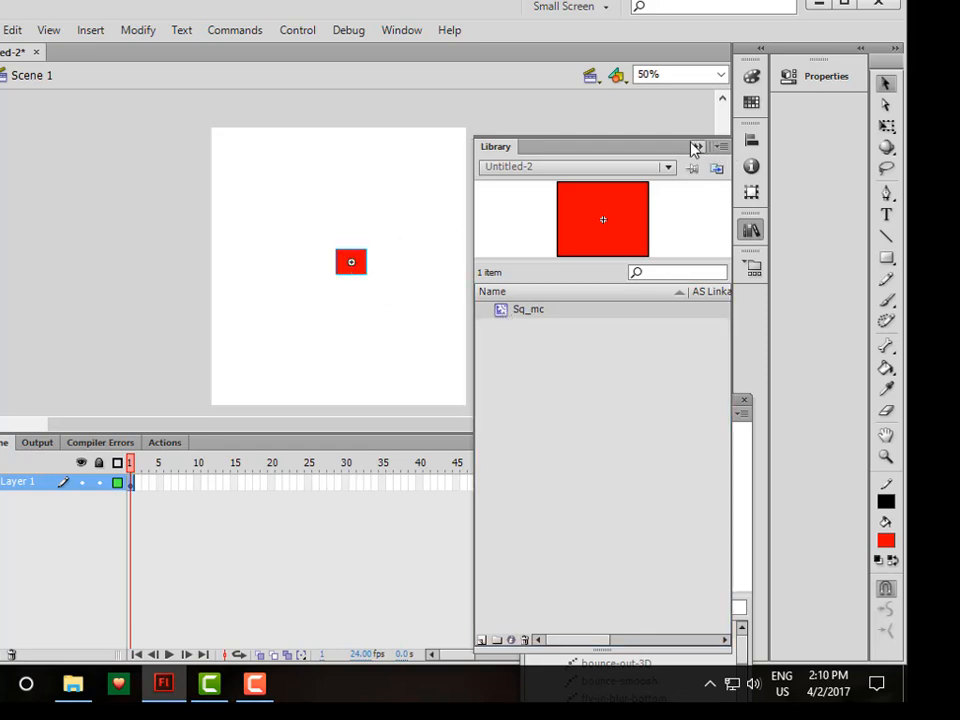
left_click(695, 148)
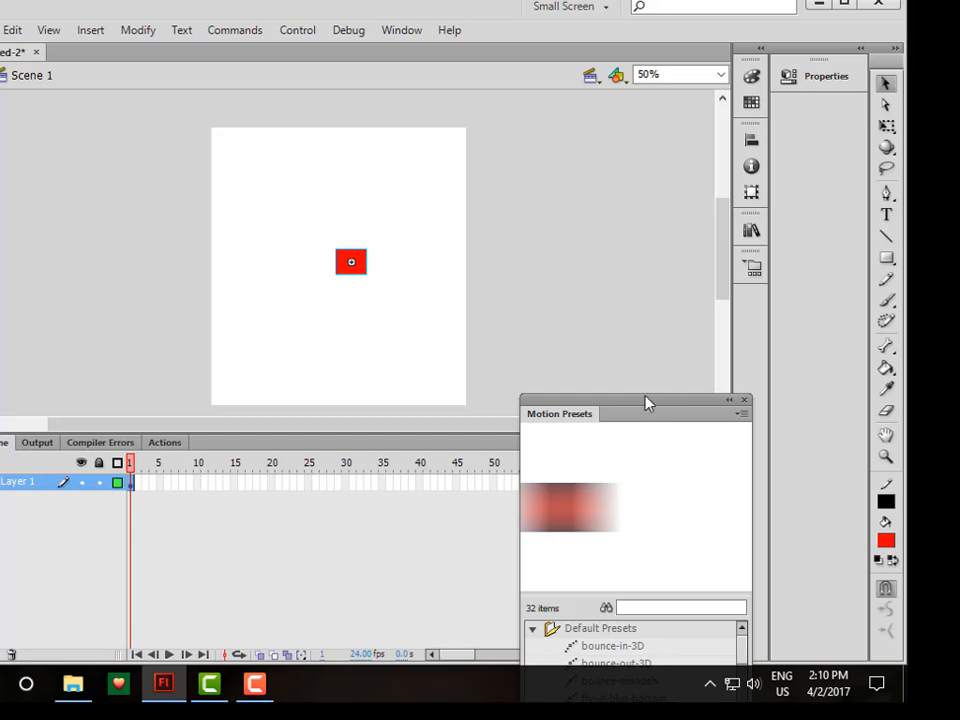
Step: Move the rectangle to the bottom centre of the stage and apply the smoke default motion preset to it
left_click_drag(646, 404, 654, 139)
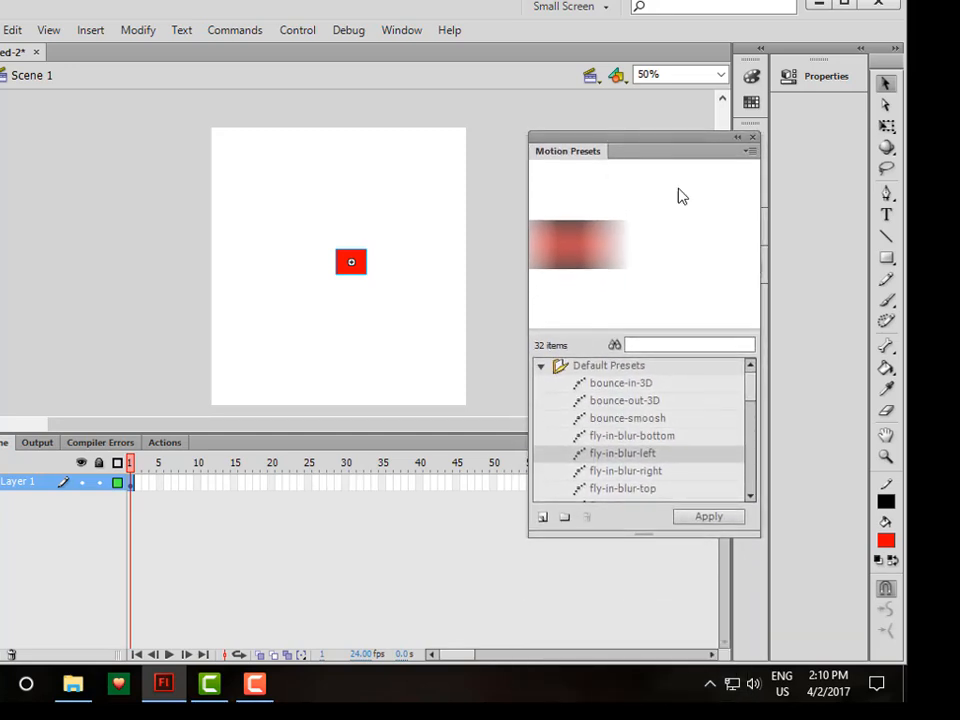
left_click_drag(754, 405, 756, 472)
left_click(616, 438)
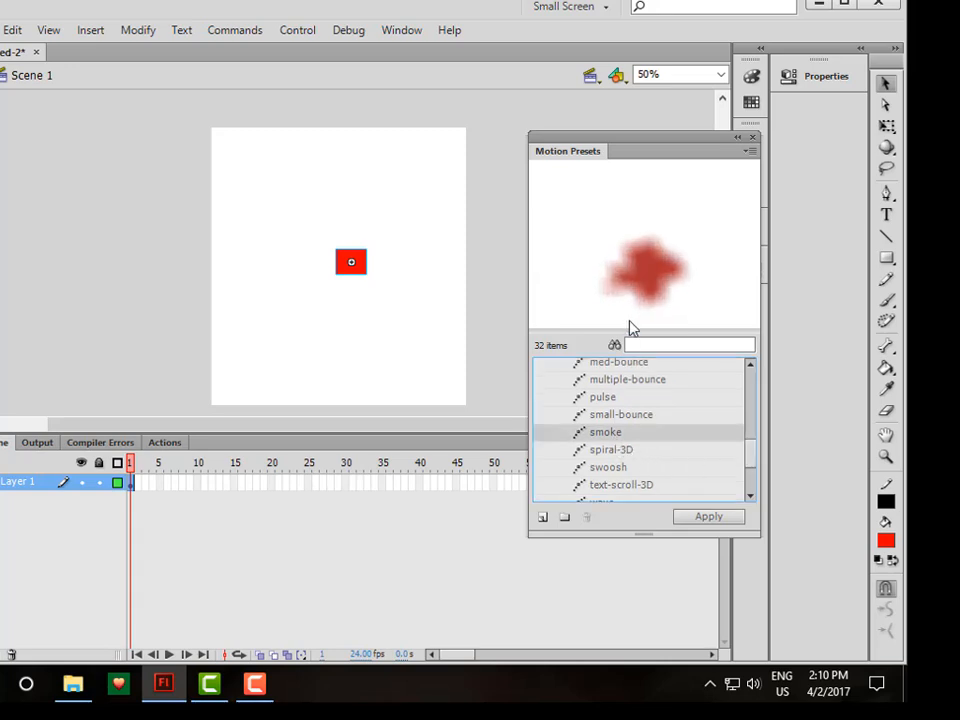
left_click_drag(324, 228, 443, 332)
left_click_drag(360, 263, 354, 392)
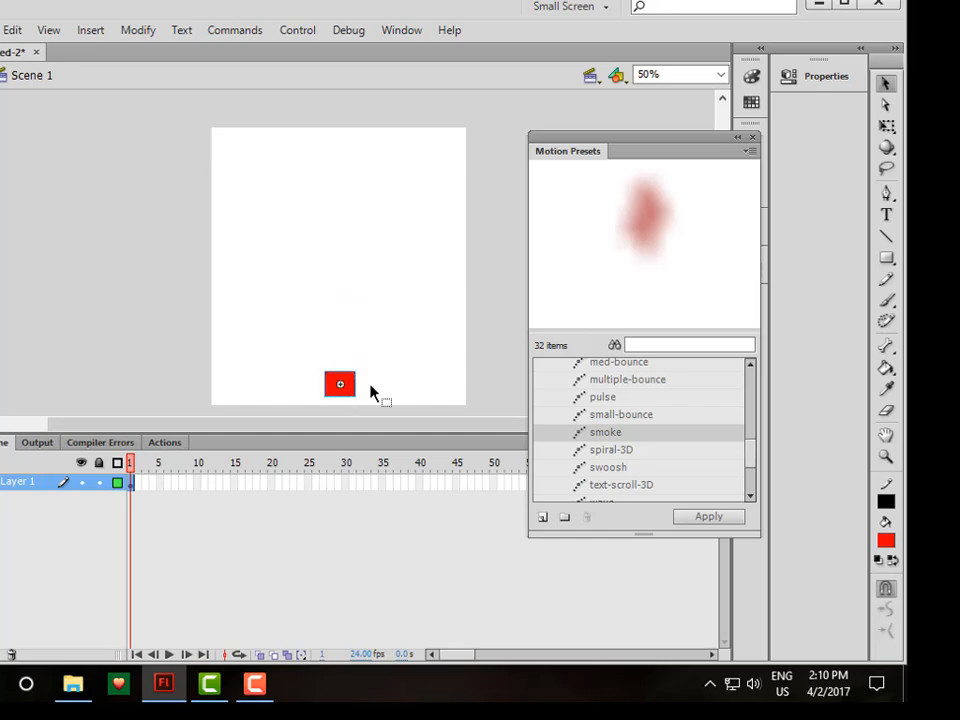
left_click(700, 522)
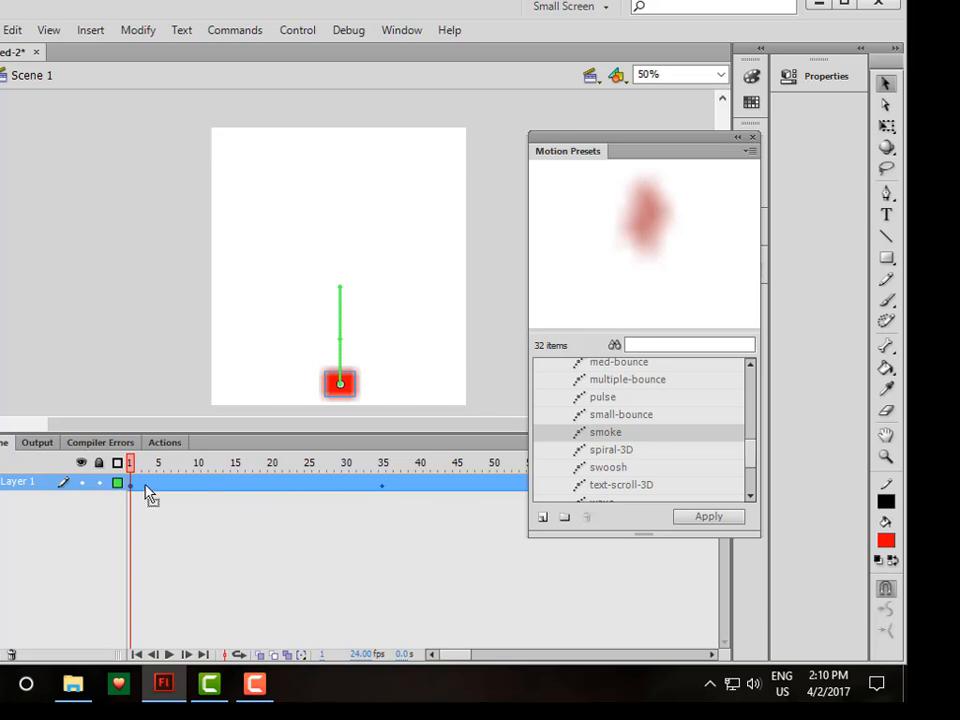
Step: Test the movie to watch the rectangle's smoke animation, and close the preview
left_click(297, 30)
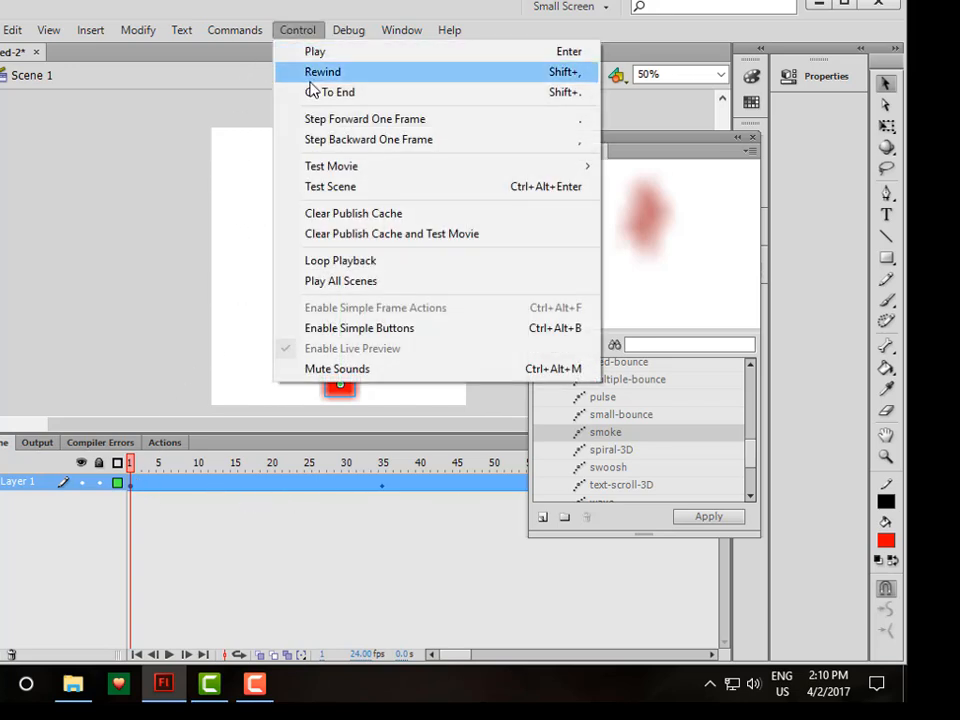
mouse_move(418, 163)
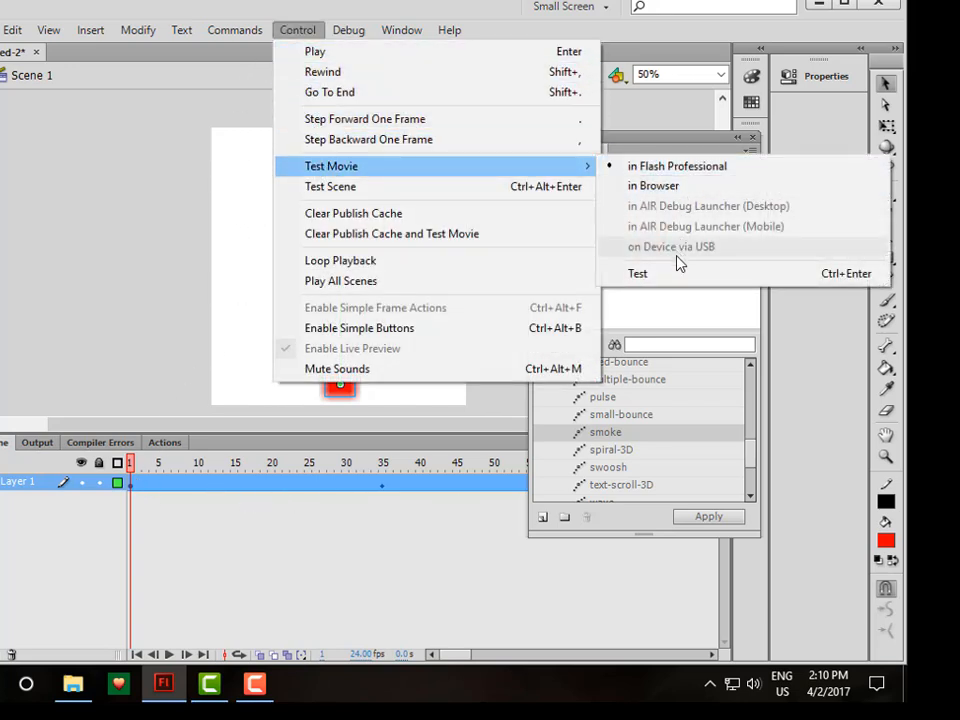
left_click(671, 274)
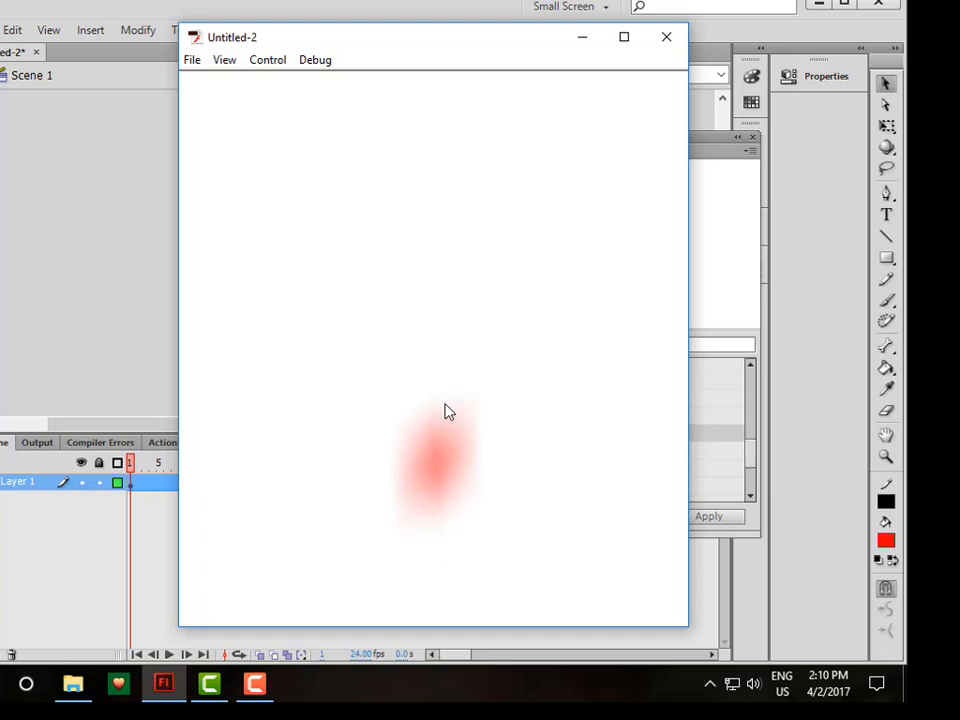
left_click(666, 37)
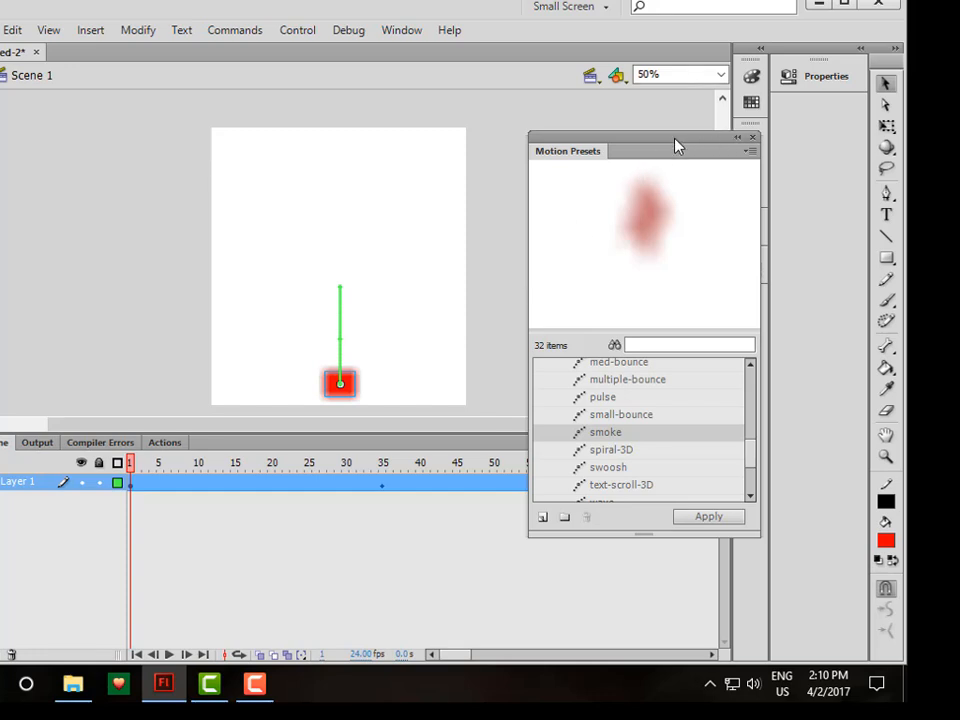
Step: Scrub the playhead through the later frames of the smoke tween to frame 64 and examine how the rectangle fades
left_click_drag(677, 143, 783, 225)
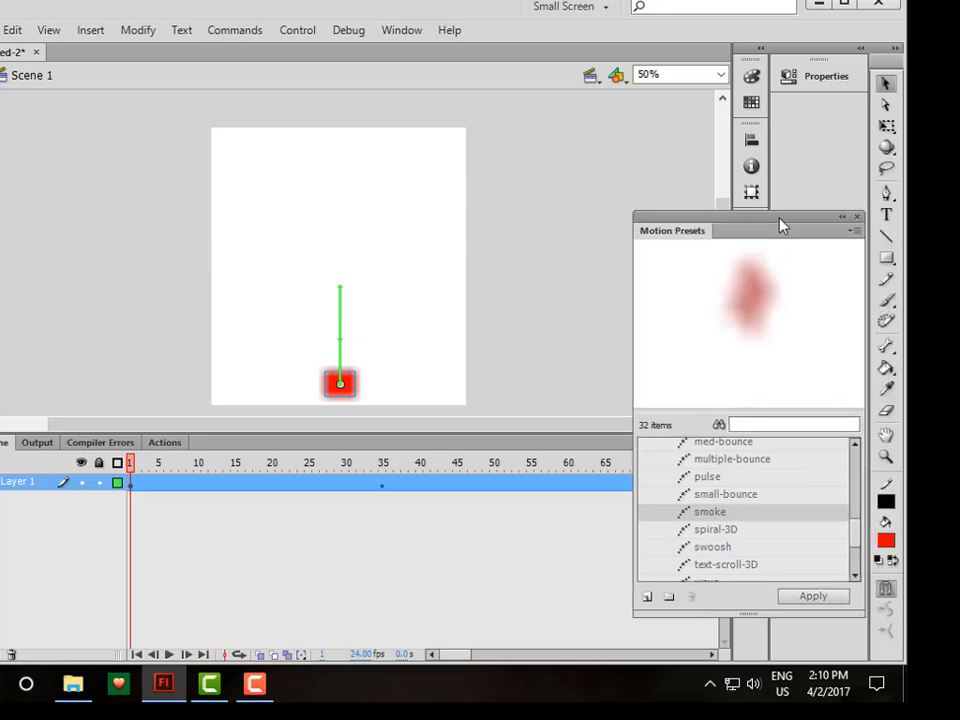
left_click_drag(460, 657, 480, 659)
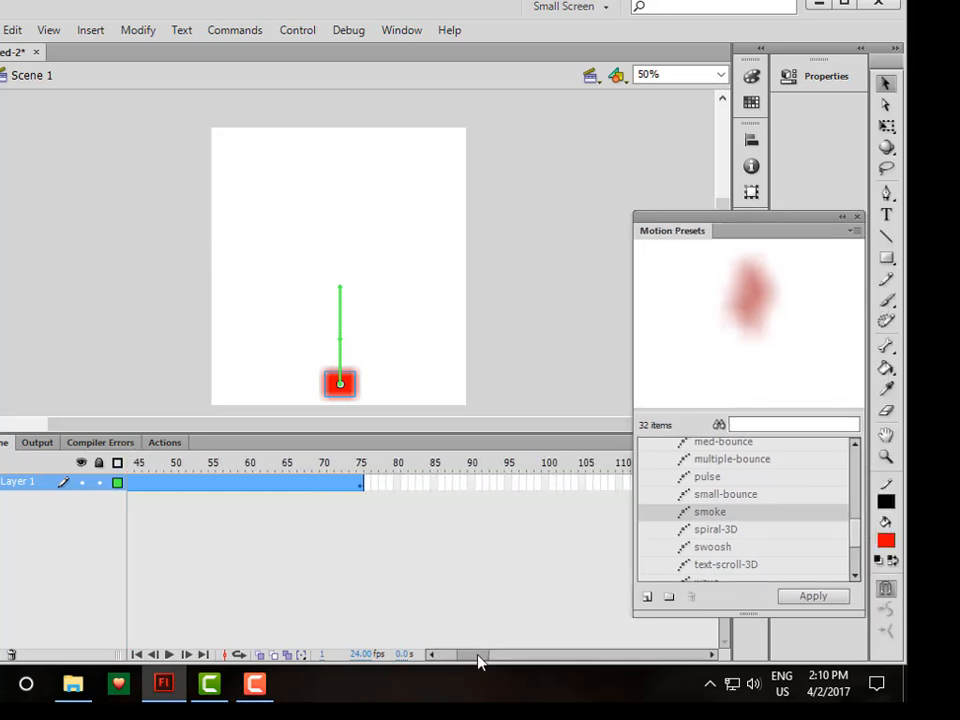
left_click(161, 463)
left_click_drag(172, 470, 279, 464)
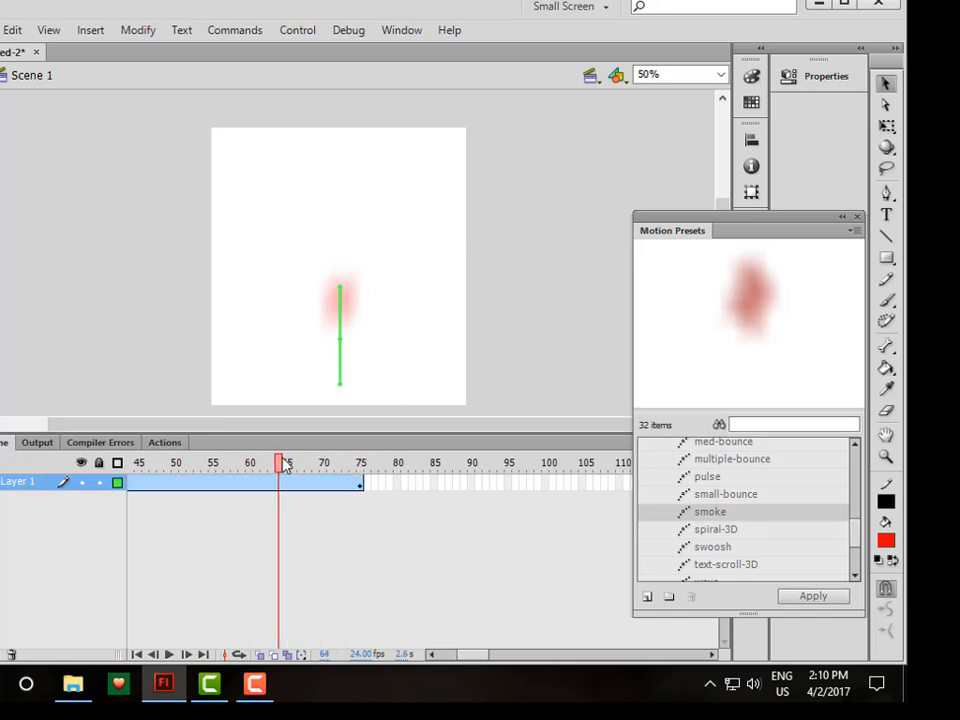
Step: Convert the smoke tween to a frame-by-frame animation and remove frames 60 to 75 from Layer 1
right_click(222, 490)
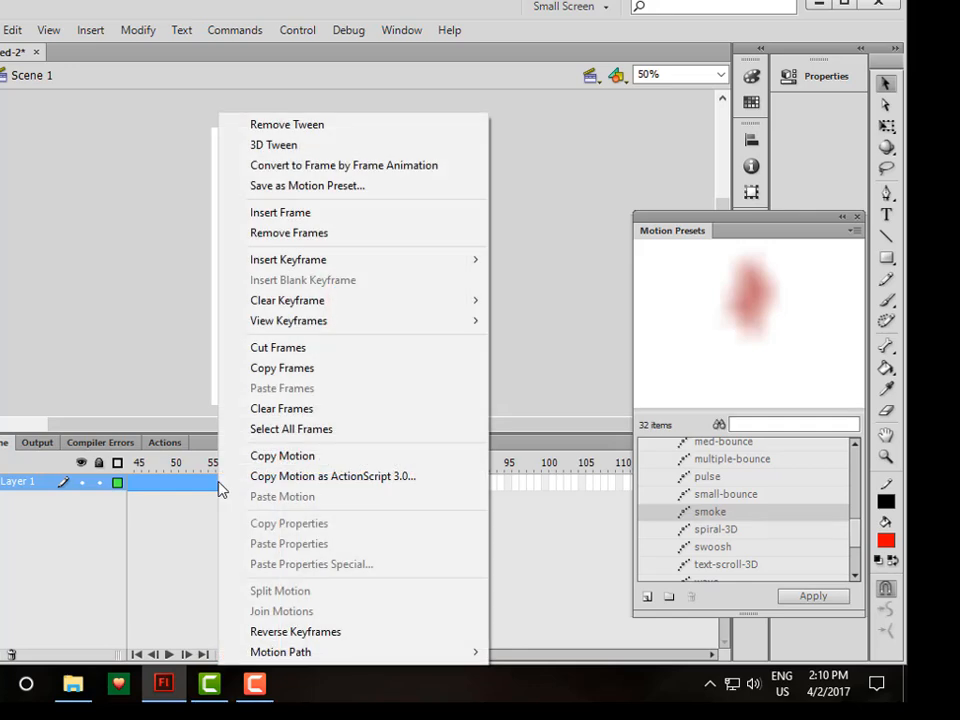
left_click(340, 168)
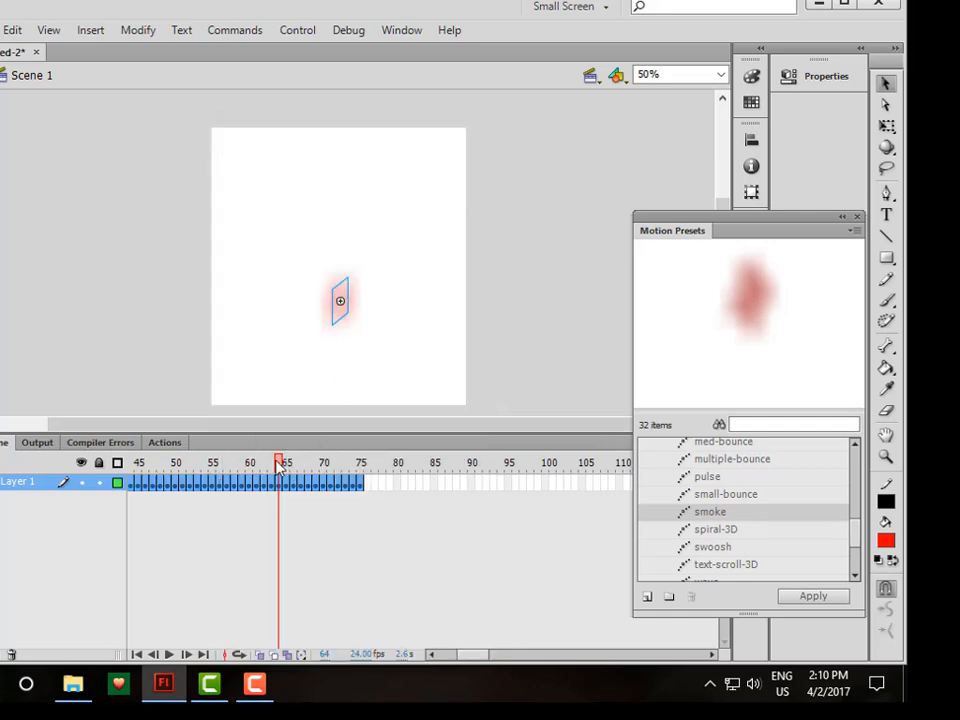
left_click_drag(280, 468, 362, 489)
right_click(329, 488)
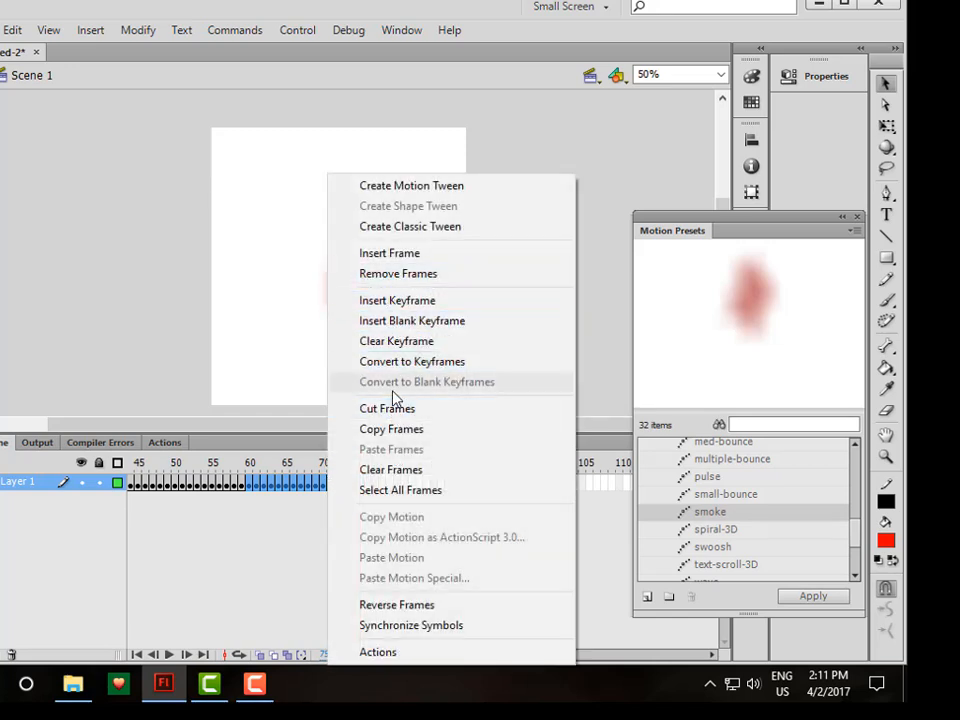
left_click(403, 274)
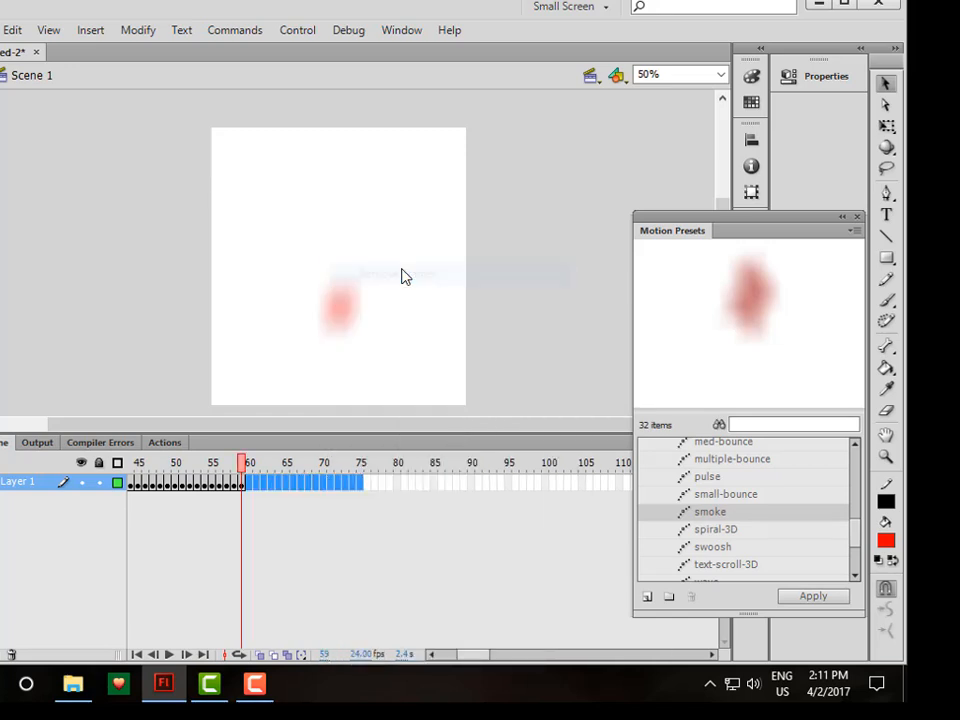
Step: Test the movie to watch the shortened smoke animation, and close the preview
left_click(306, 31)
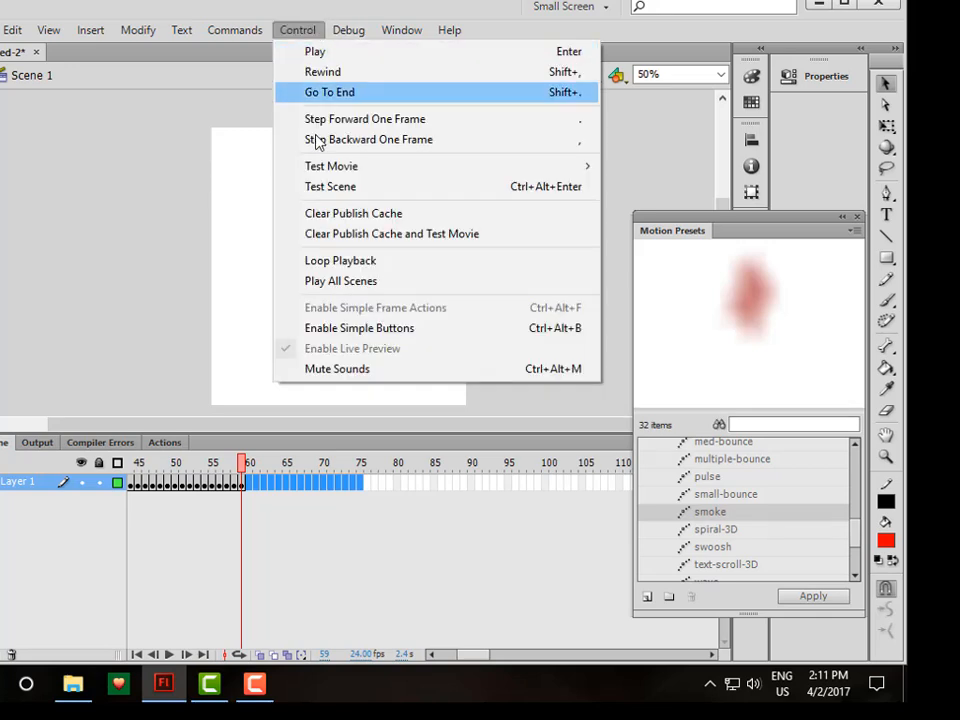
mouse_move(325, 166)
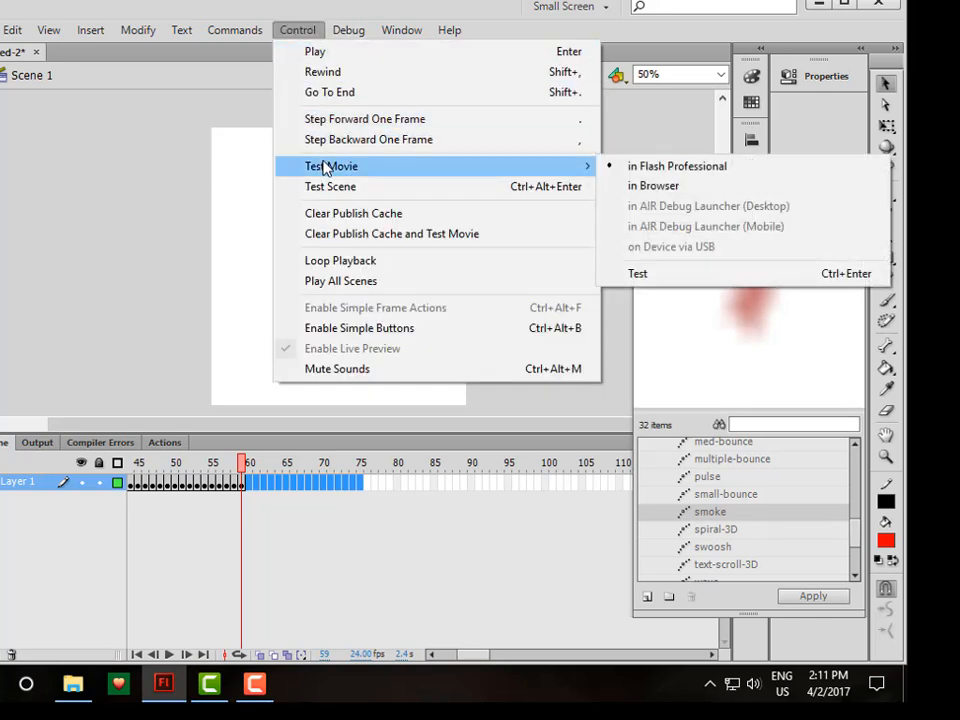
left_click(636, 274)
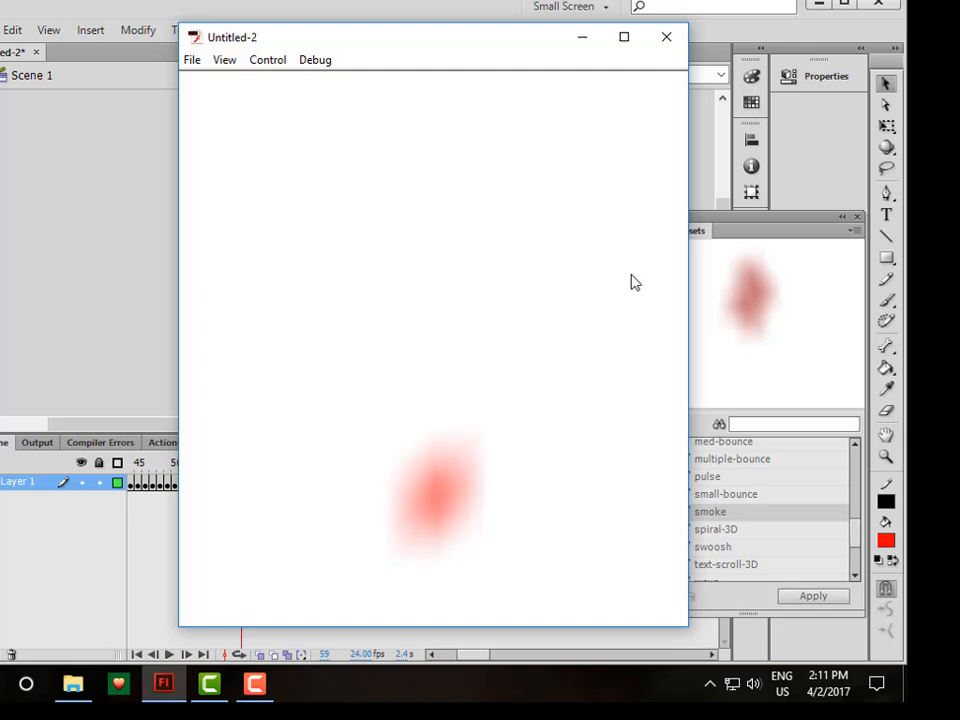
left_click(665, 37)
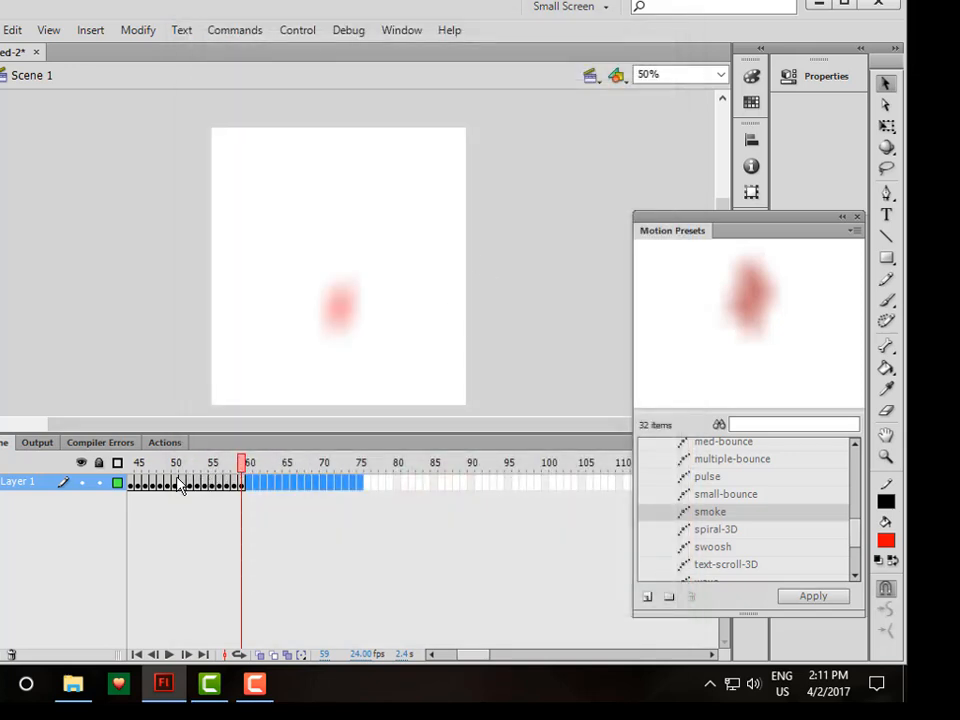
Step: Remove frames 50 to 59 from the smoke animation, test the movie again, and close the preview
left_click_drag(180, 484, 236, 492)
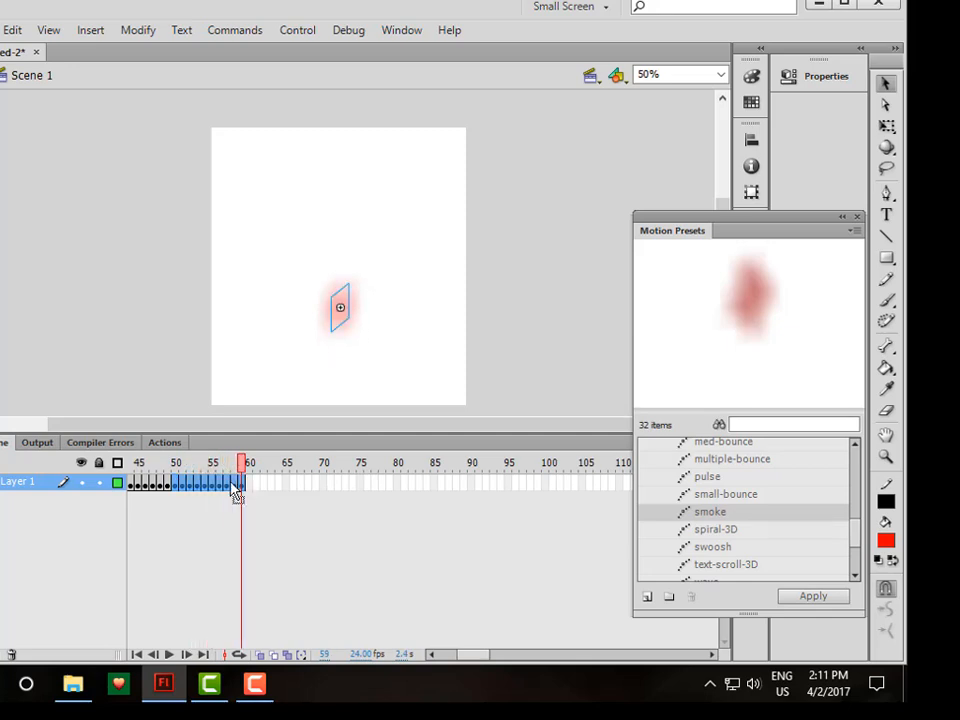
right_click(236, 492)
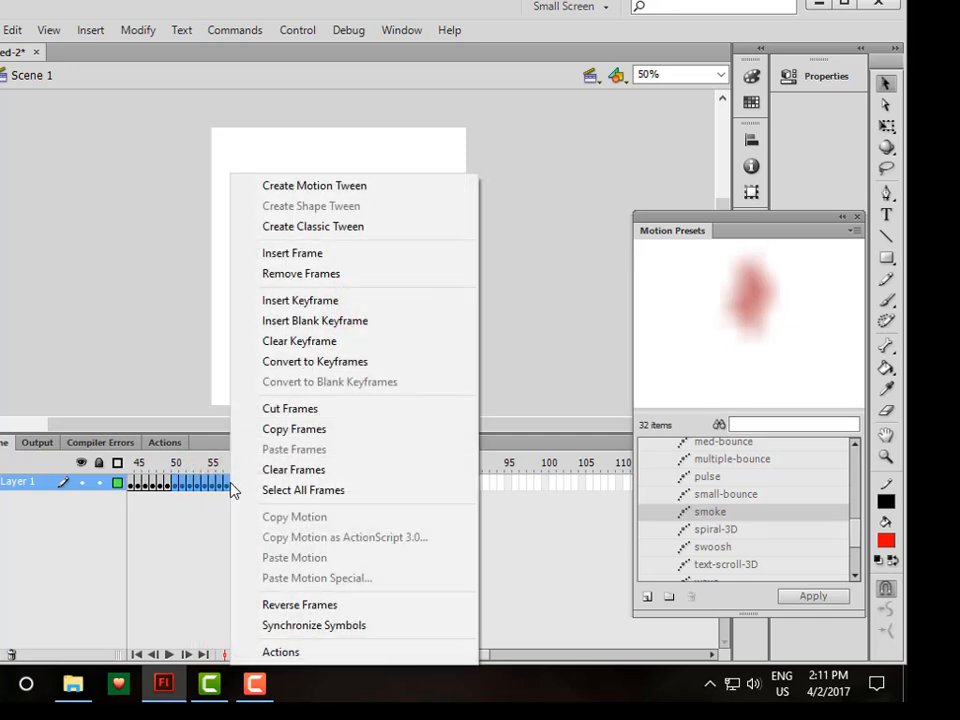
left_click(297, 274)
left_click(312, 36)
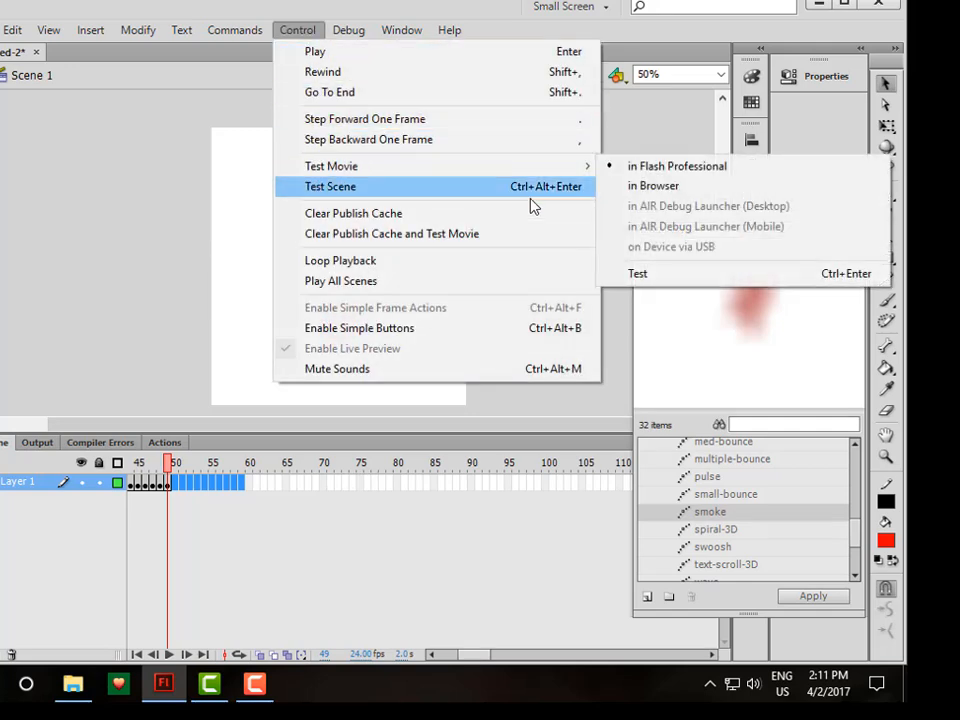
left_click(638, 273)
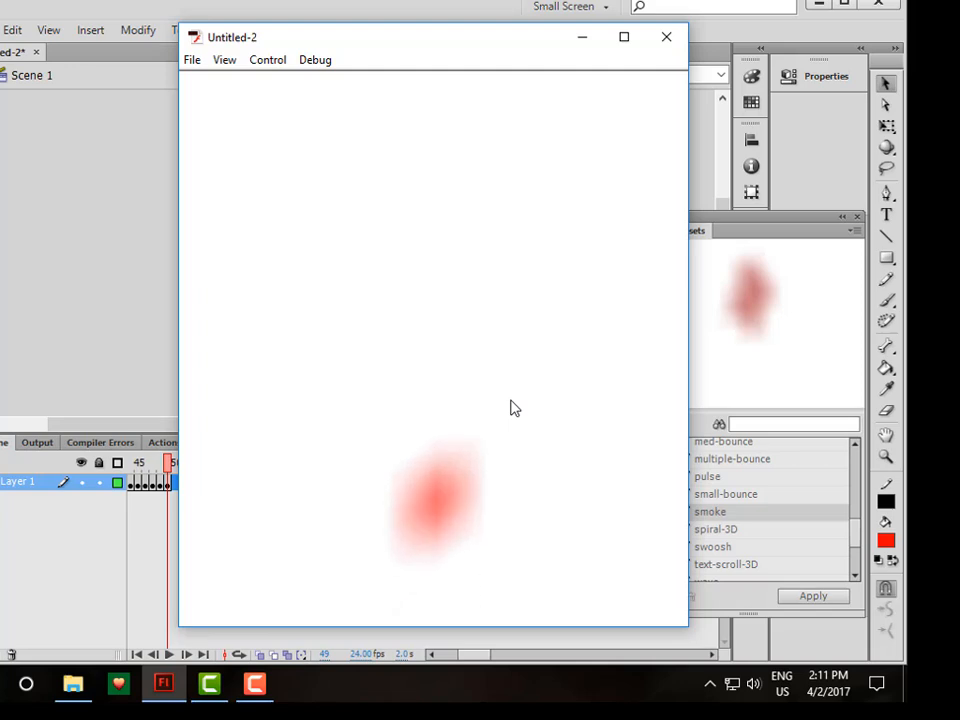
left_click(665, 40)
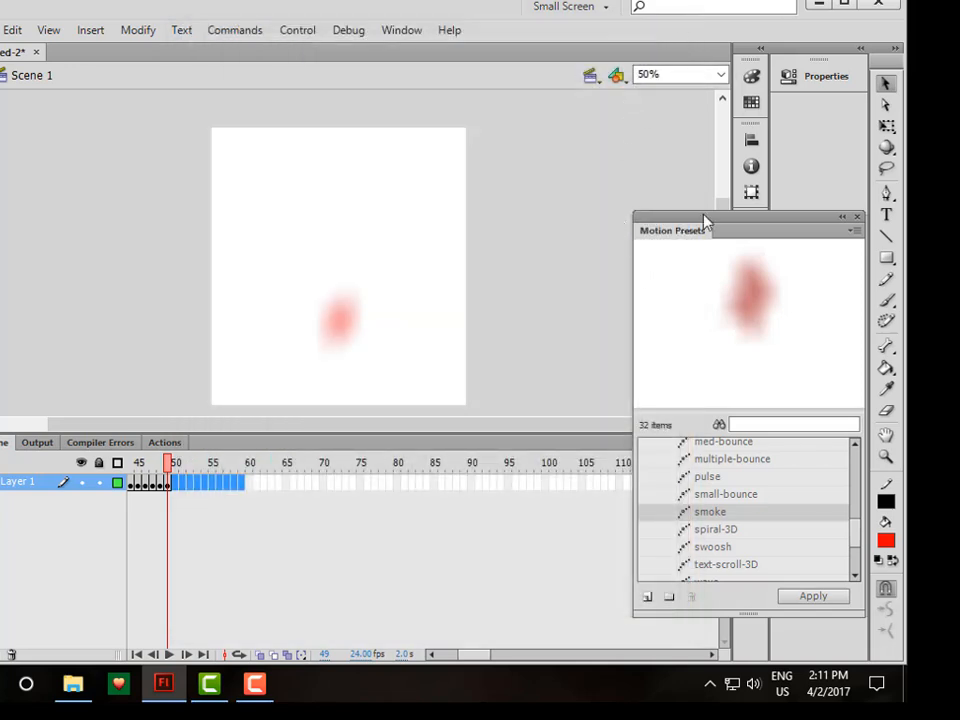
Step: Remove all smoke animation frames after frame 1 from Layer 1 and delete the rectangle from the stage
left_click_drag(701, 216, 585, 84)
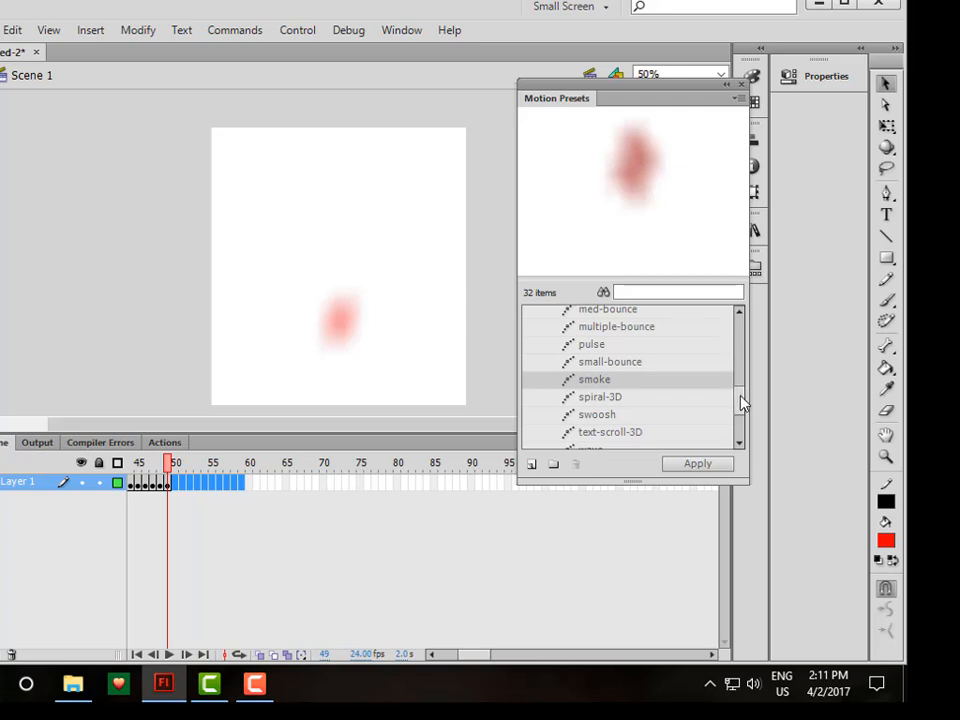
left_click_drag(740, 407, 720, 424)
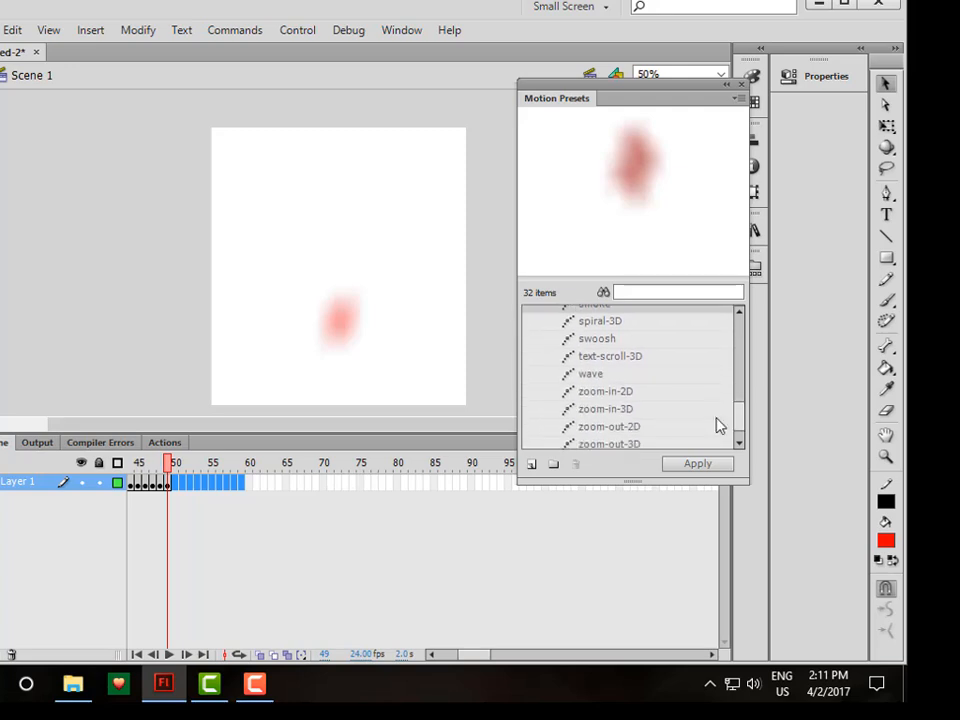
left_click_drag(462, 657, 443, 662)
left_click_drag(138, 484, 495, 495)
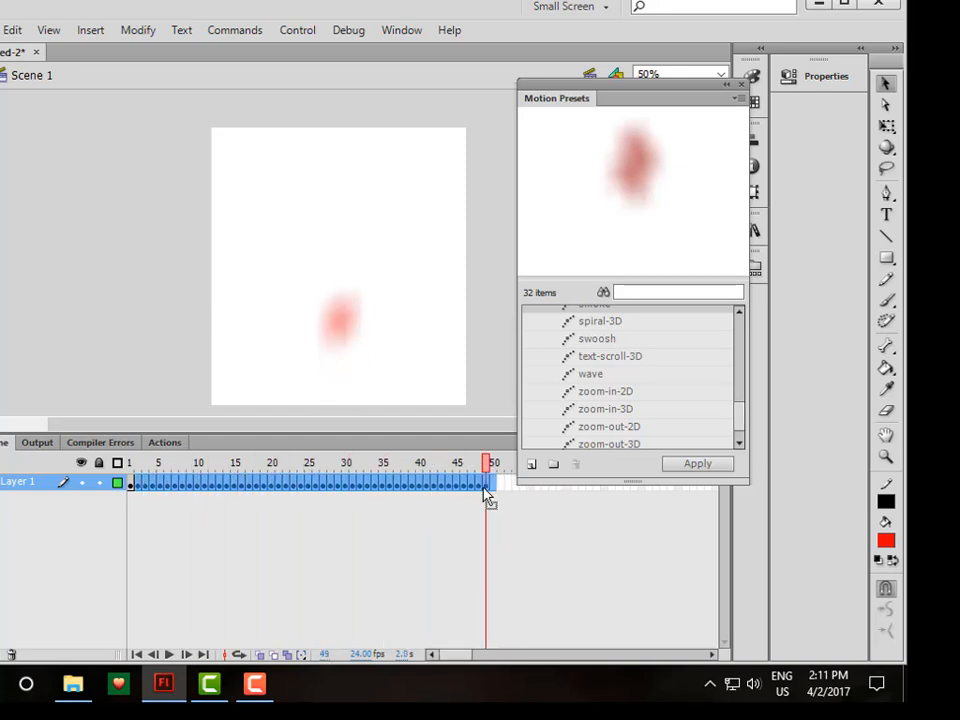
right_click(456, 489)
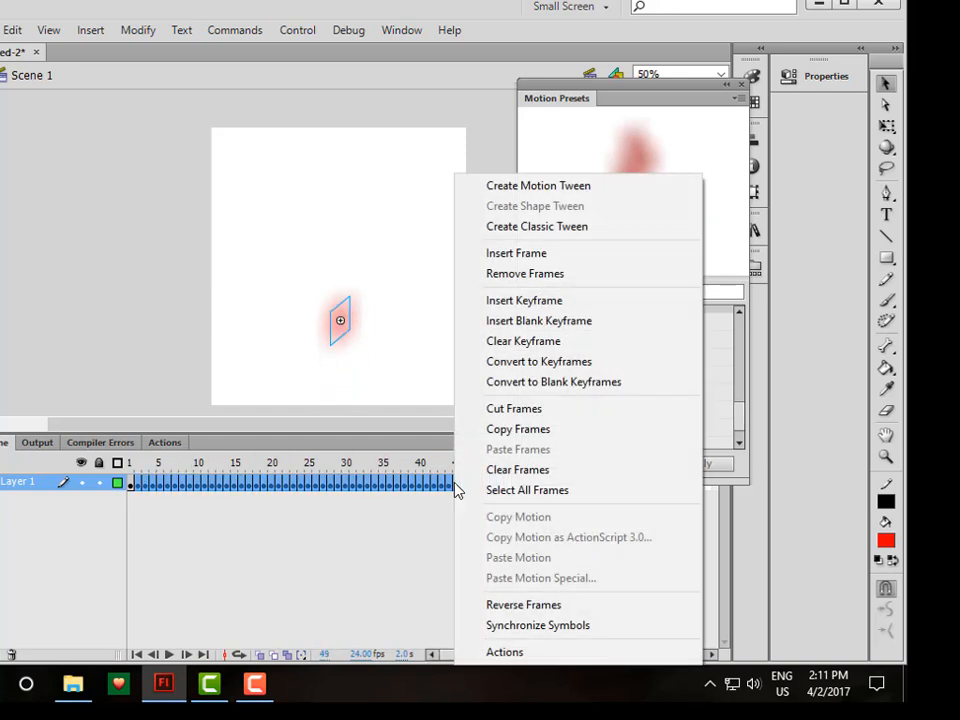
left_click(515, 274)
left_click_drag(305, 340, 371, 421)
key("Delete")
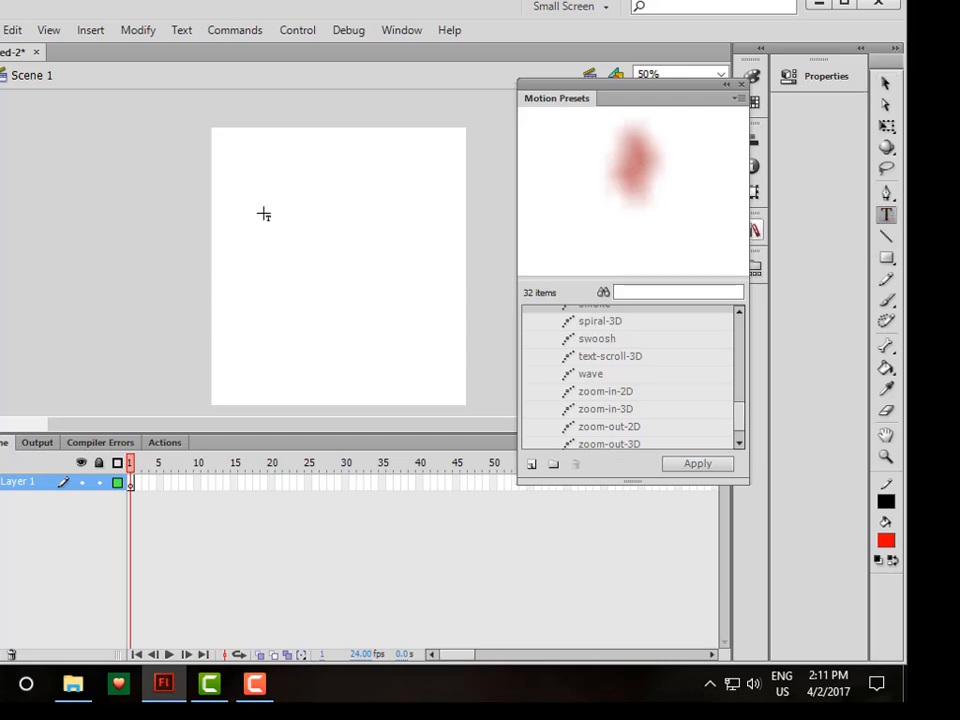
Step: Draw a static text box about 348 px wide across the upper part of the stage and check its text properties
left_click_drag(250, 161, 389, 195)
left_click_drag(390, 329, 411, 332)
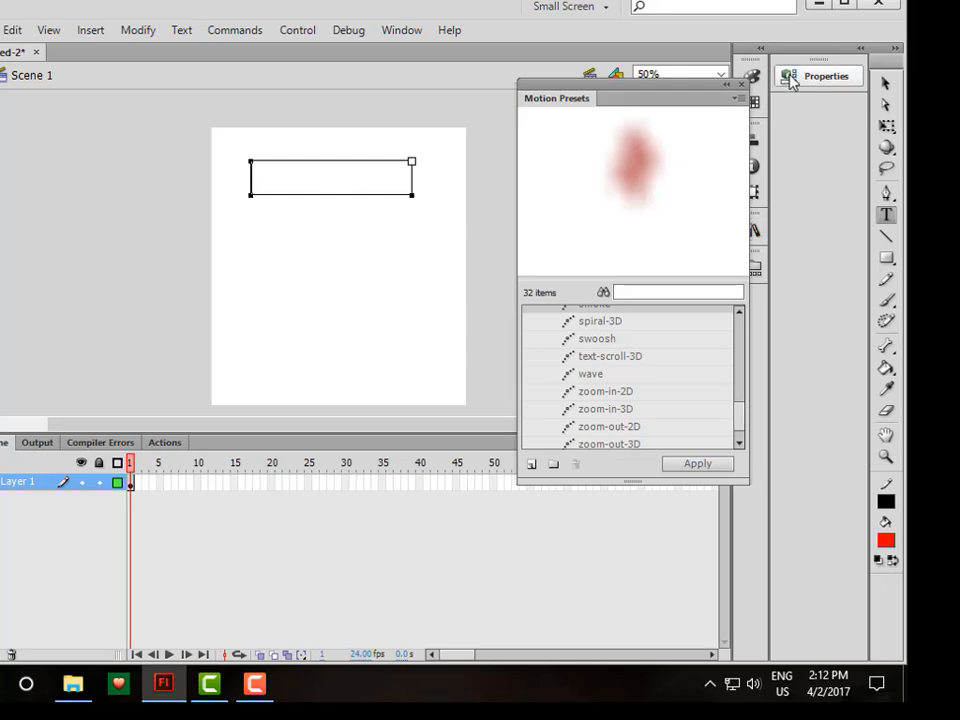
left_click(820, 82)
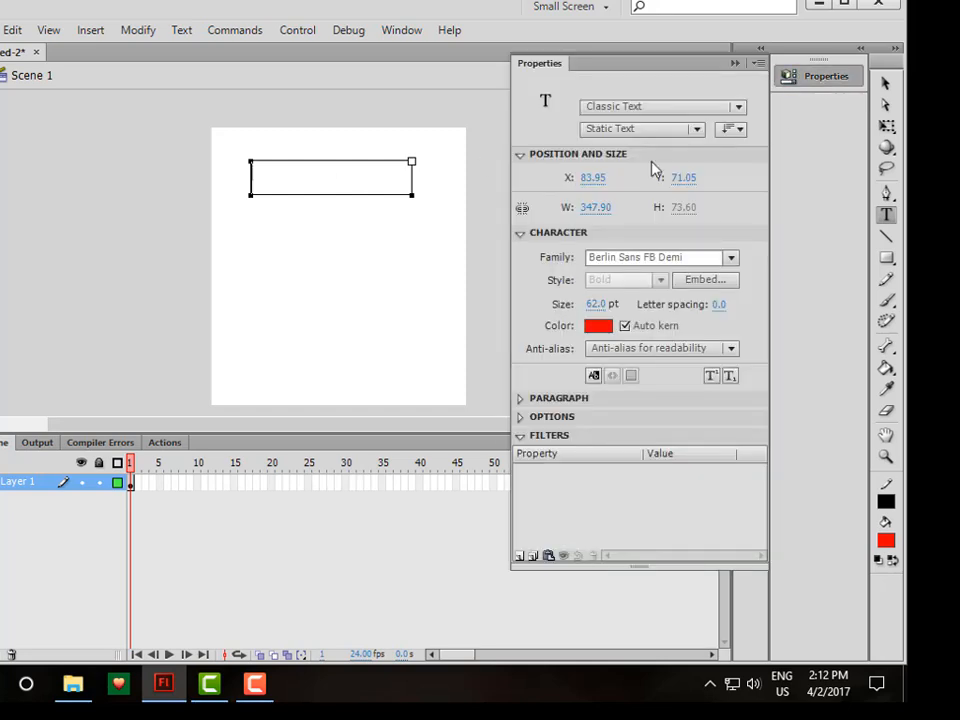
left_click(737, 64)
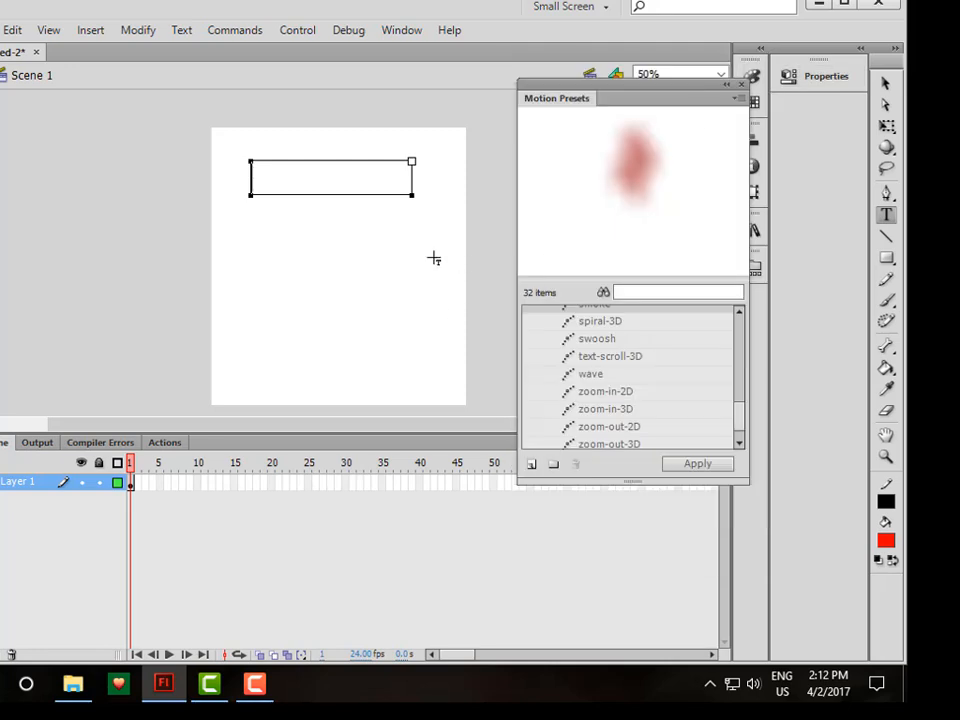
Step: Fill the text box with the filler text "iuosrhijoiwejwectjhsioptjawpijtpaiotjvopwerjpeepperpepeoej" followed by an empty line
type("iuosrhijoiwejwectjhsiop")
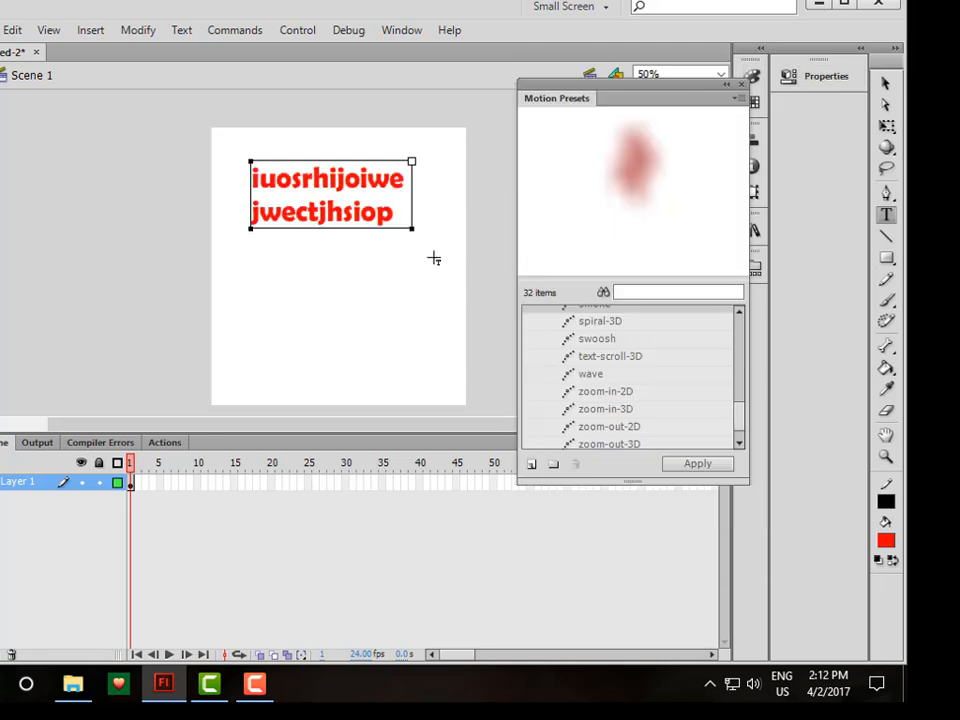
type("tjawpijtpaiotjvopwerjpeep")
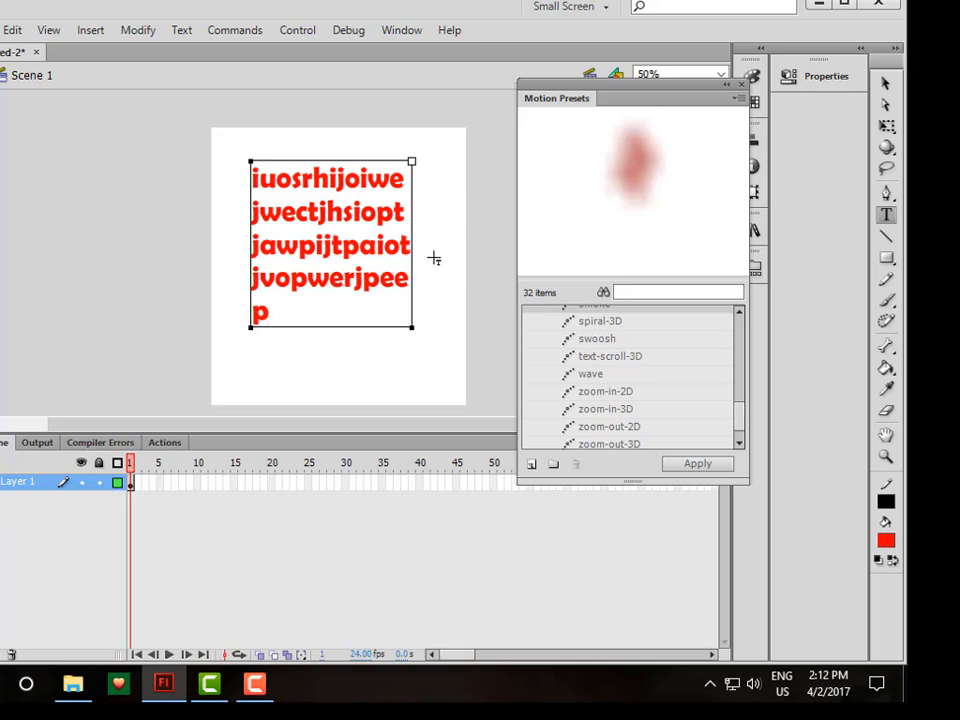
type("perpepeoej")
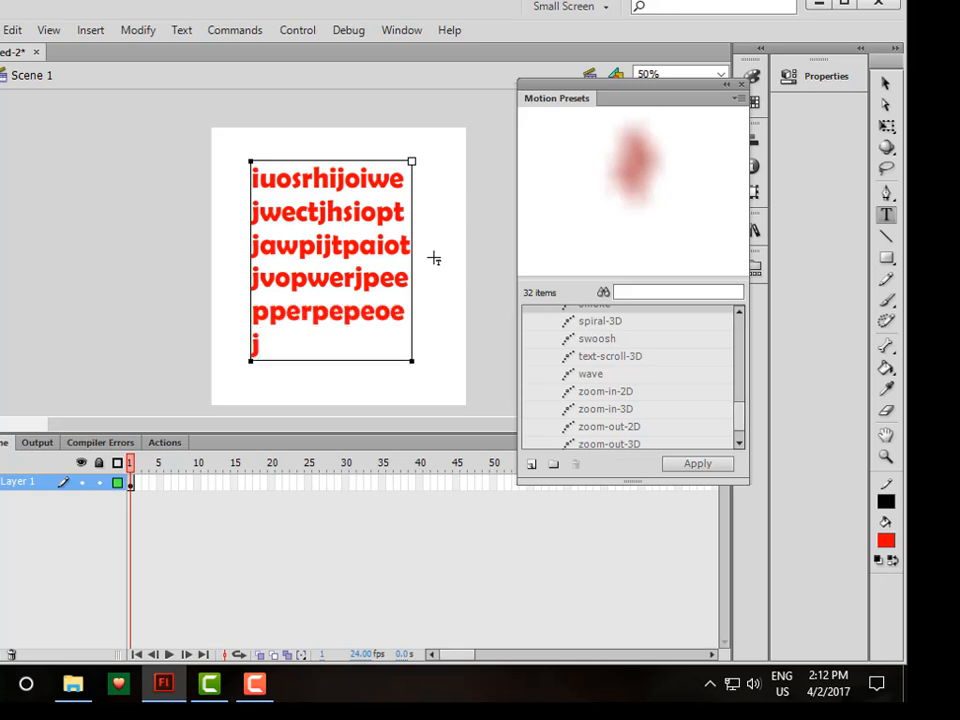
key("Return")
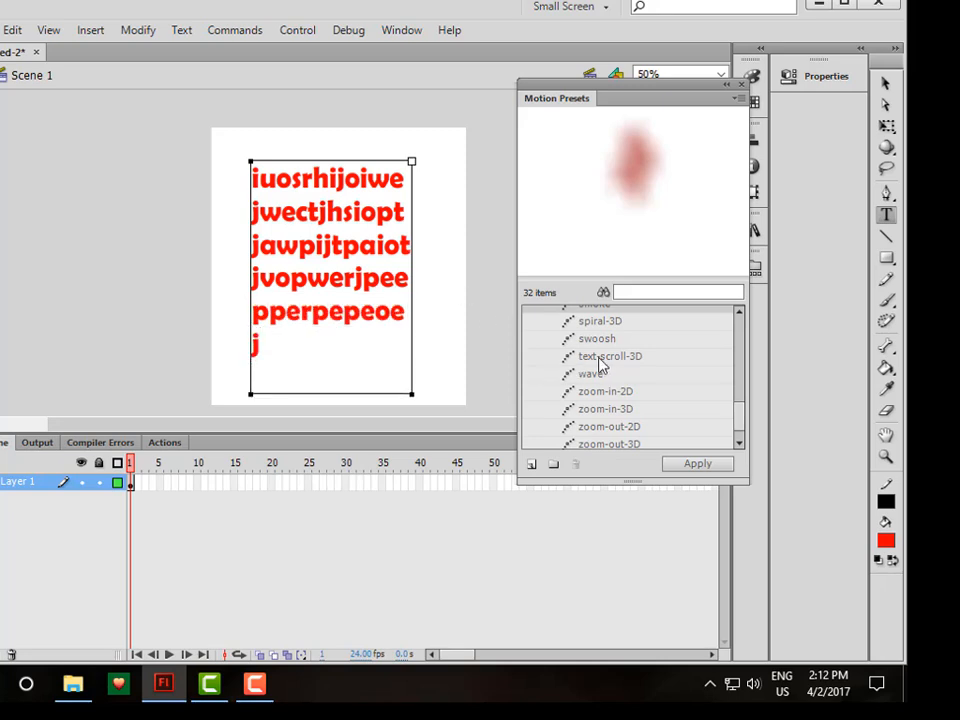
Step: Finish editing the text, select the whole text block and convert it to a movie clip symbol named Text_mc
left_click(130, 32)
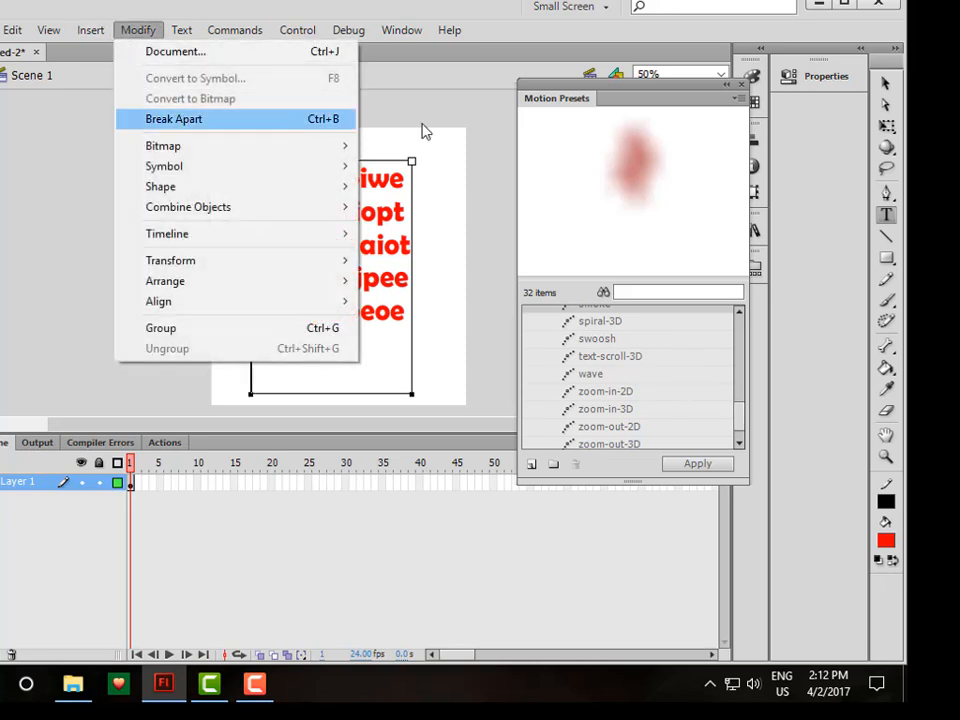
left_click(363, 123)
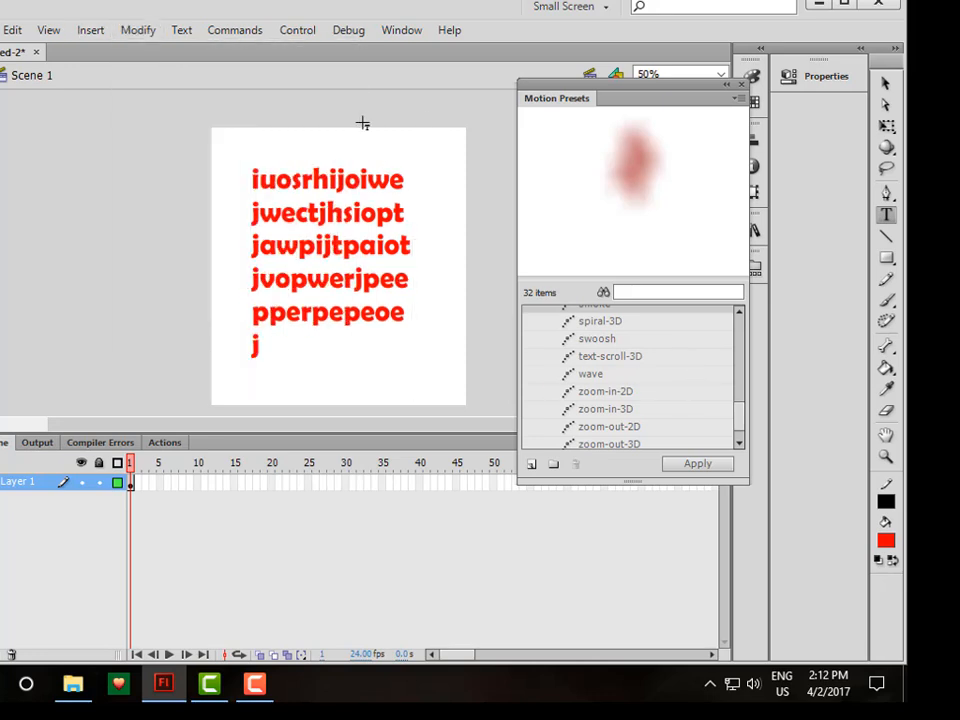
left_click(884, 84)
left_click_drag(215, 133, 446, 421)
left_click(139, 31)
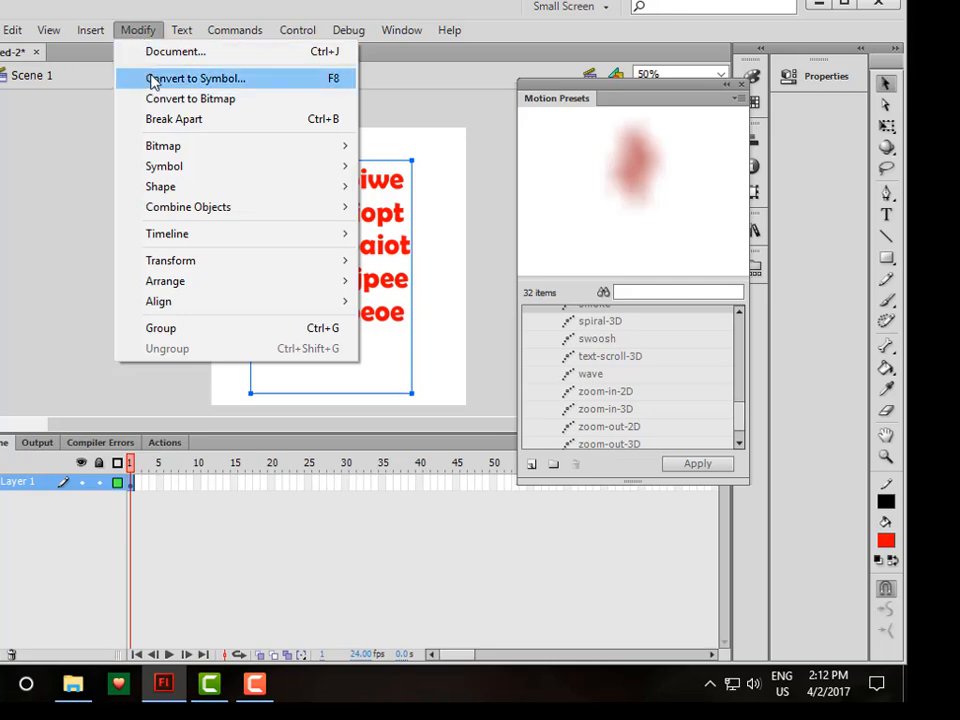
left_click(190, 78)
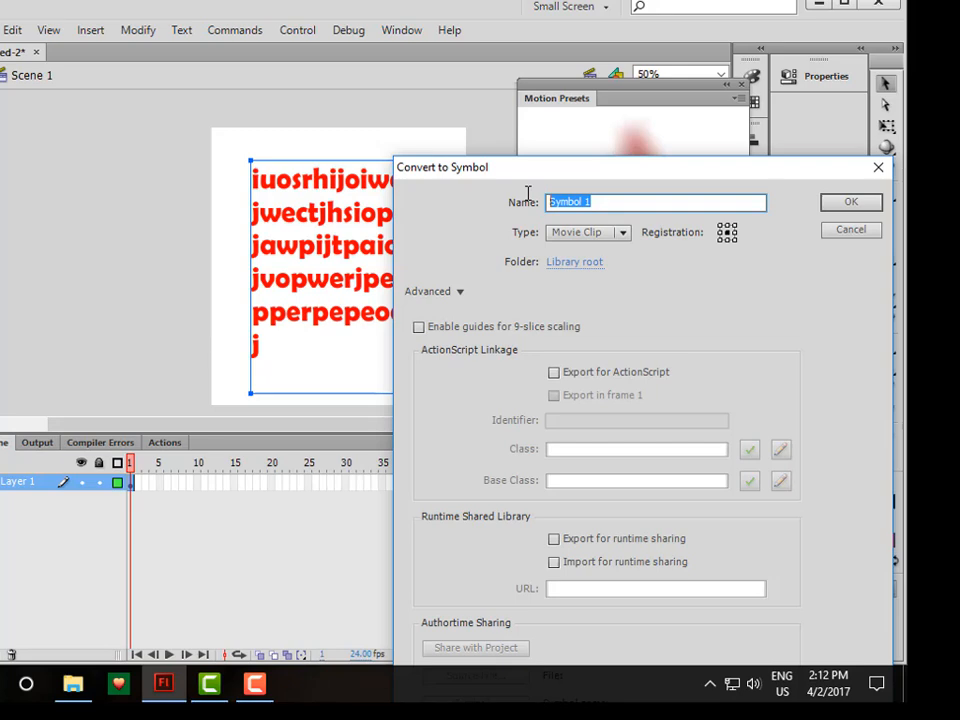
type("Text_mc")
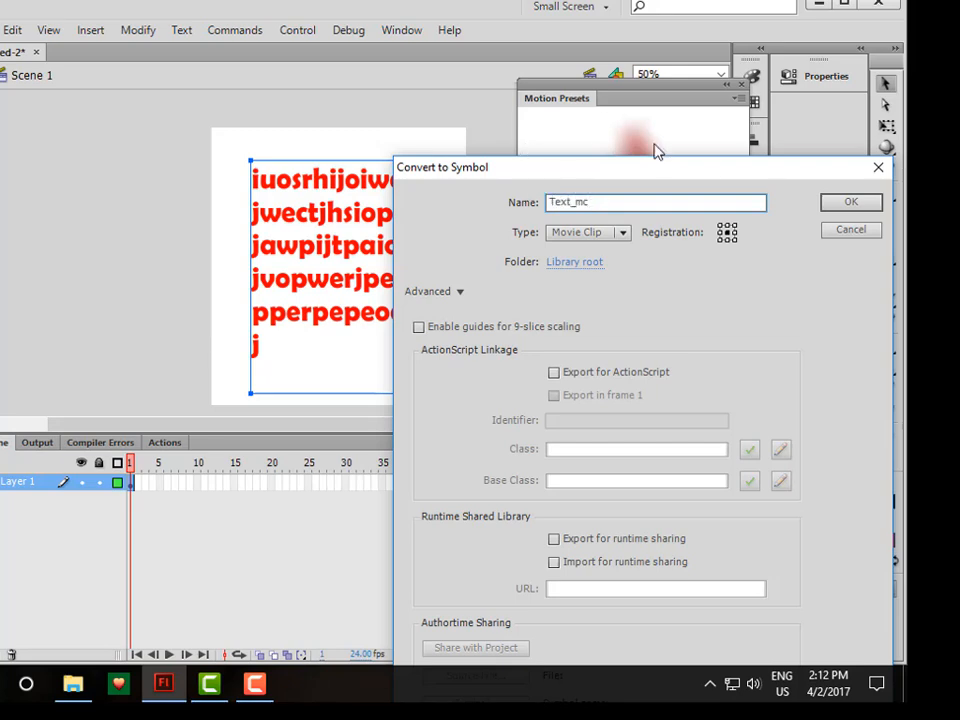
left_click(851, 203)
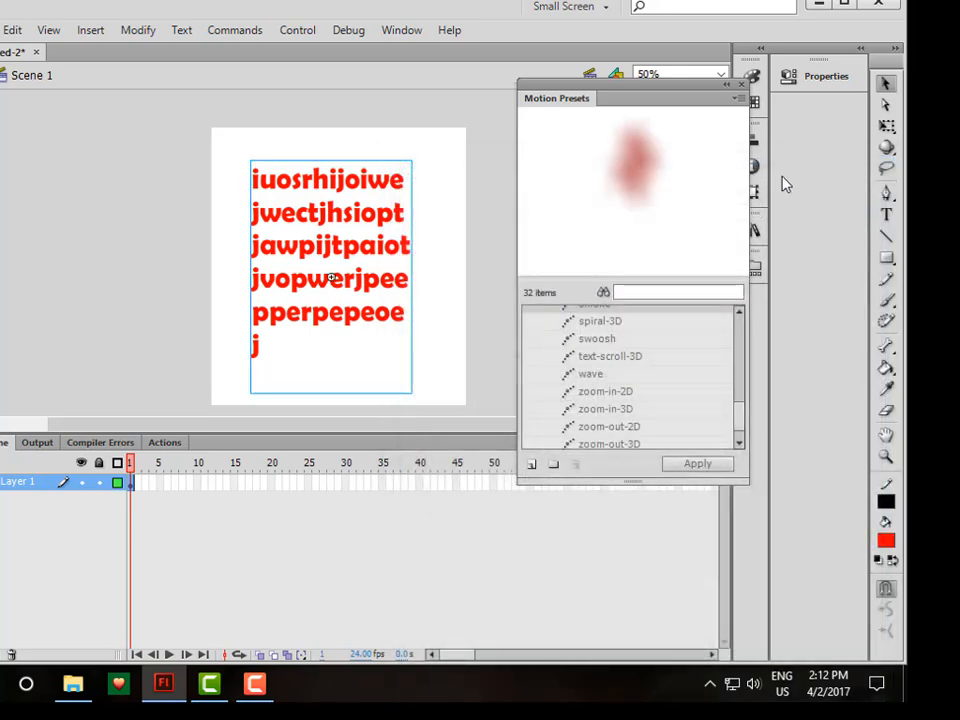
Step: Apply the text-scroll-3D default motion preset to the Text_mc movie clip
scroll(743, 430, "down", 1)
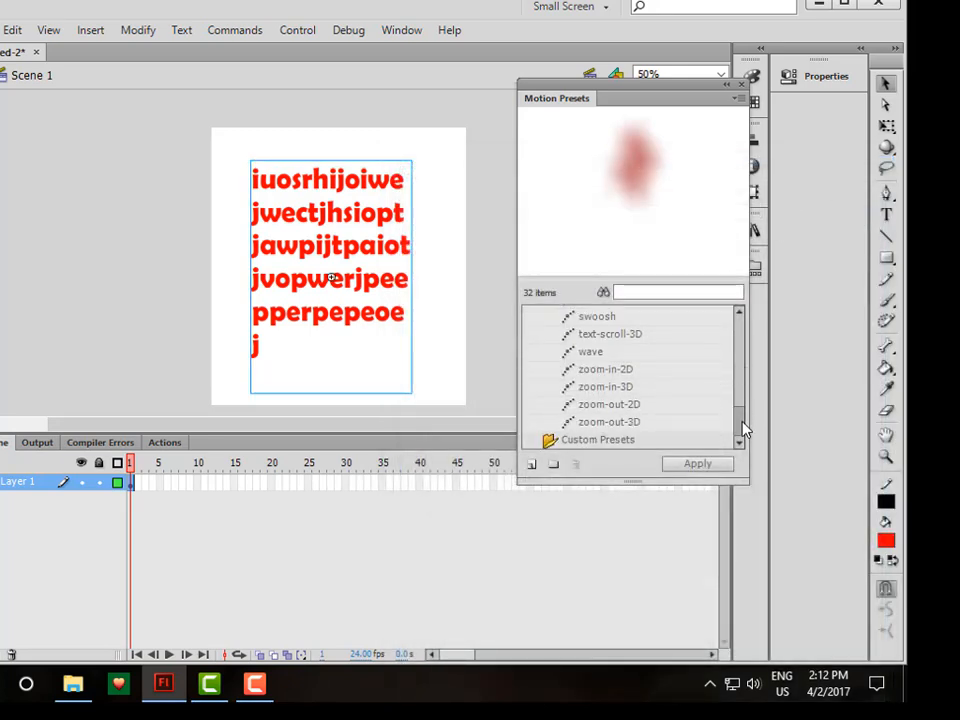
left_click(618, 344)
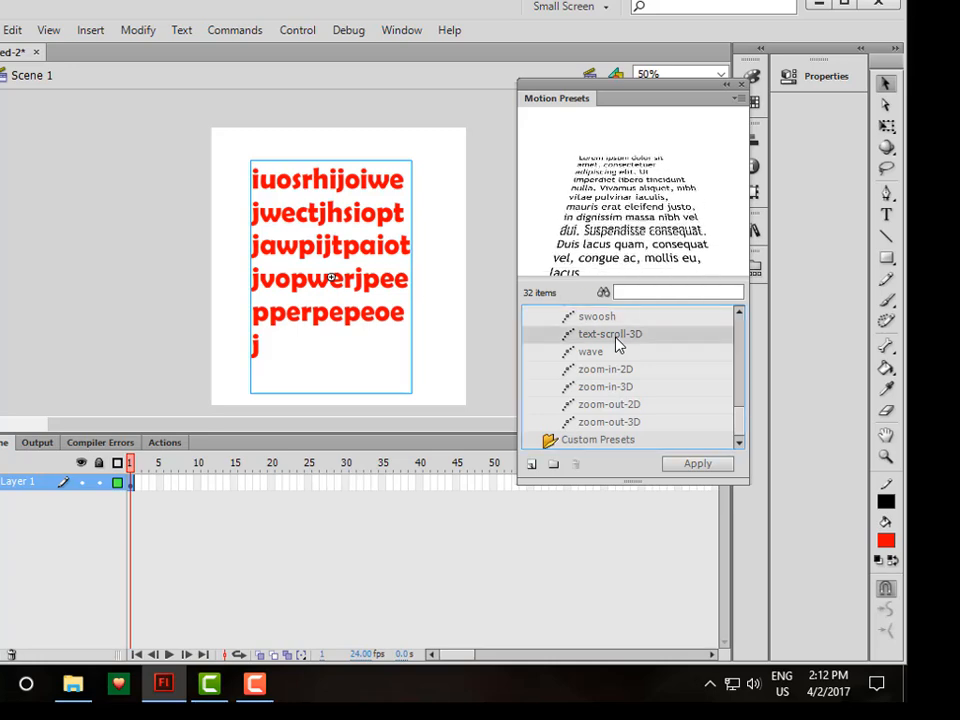
left_click(700, 465)
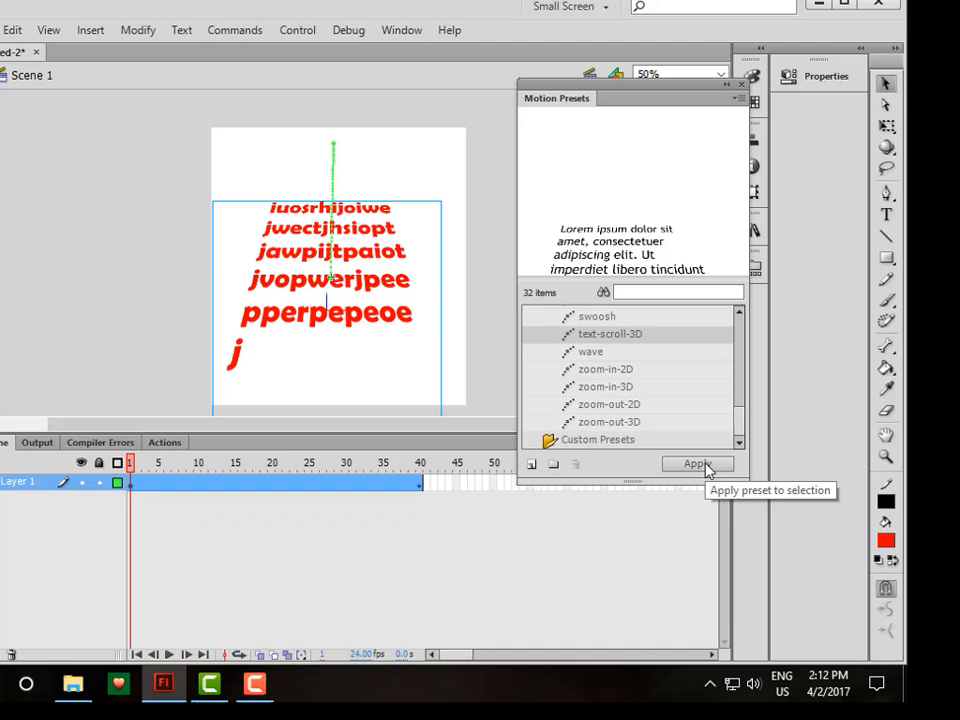
Step: Test the movie to preview the text-scroll-3D animation, and close the preview window
left_click(297, 32)
mouse_move(490, 177)
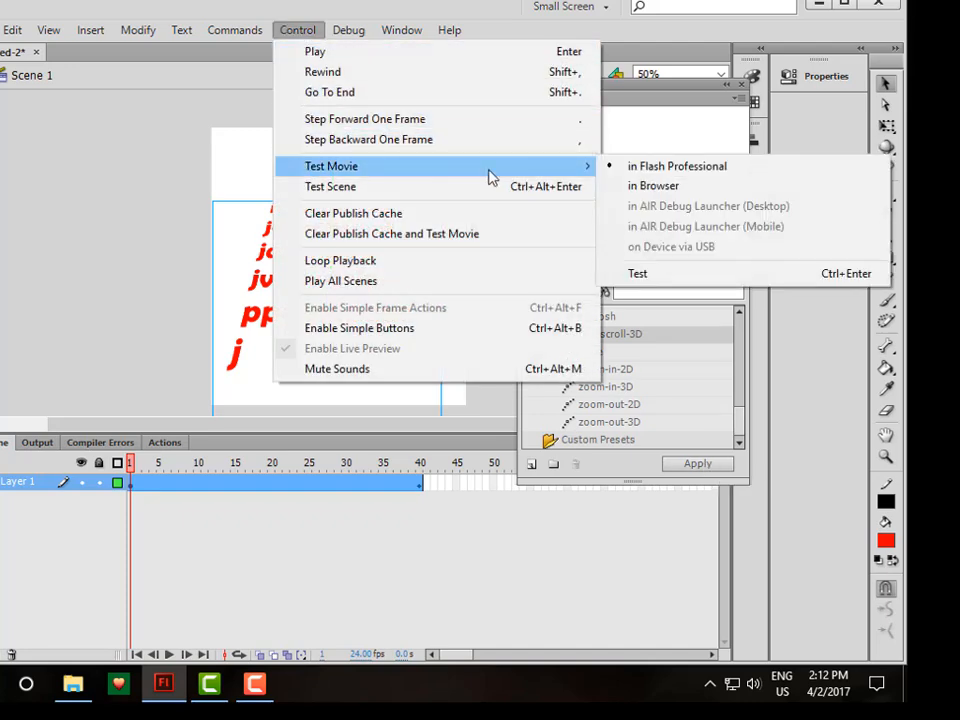
left_click(635, 274)
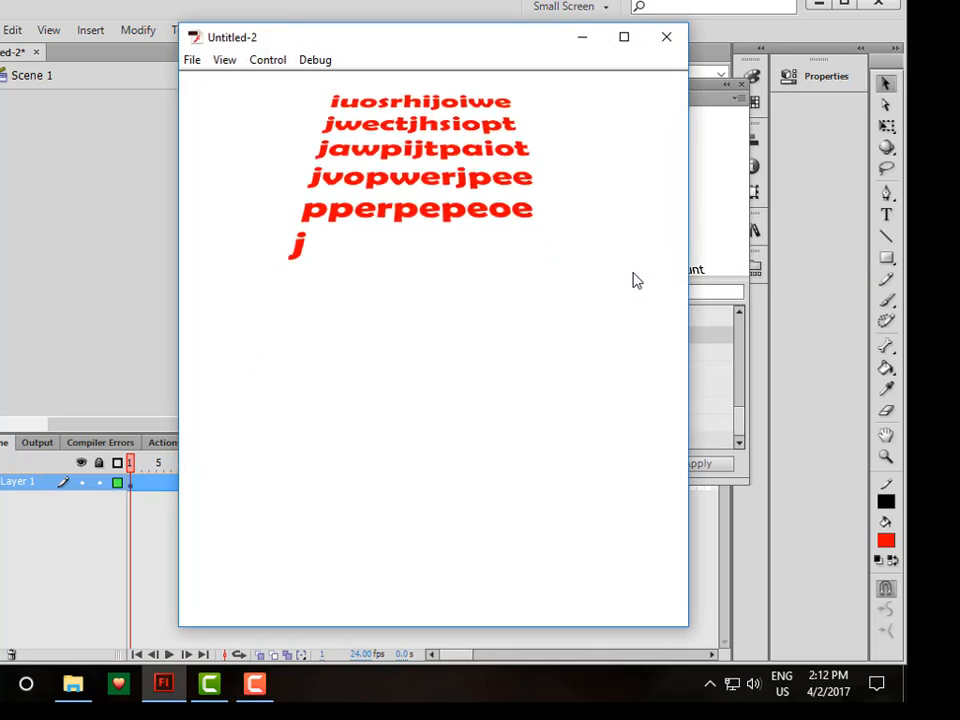
left_click(664, 40)
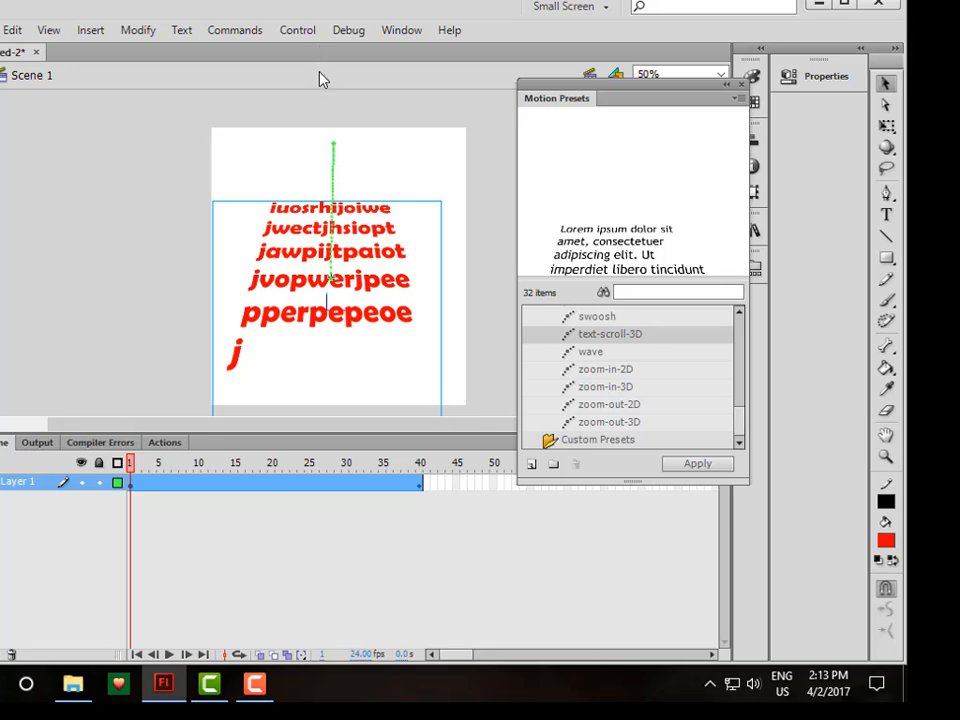
Step: Convert the text tween on Layer 1 to frame-by-frame animation and remove all frames after frame 1
right_click(249, 485)
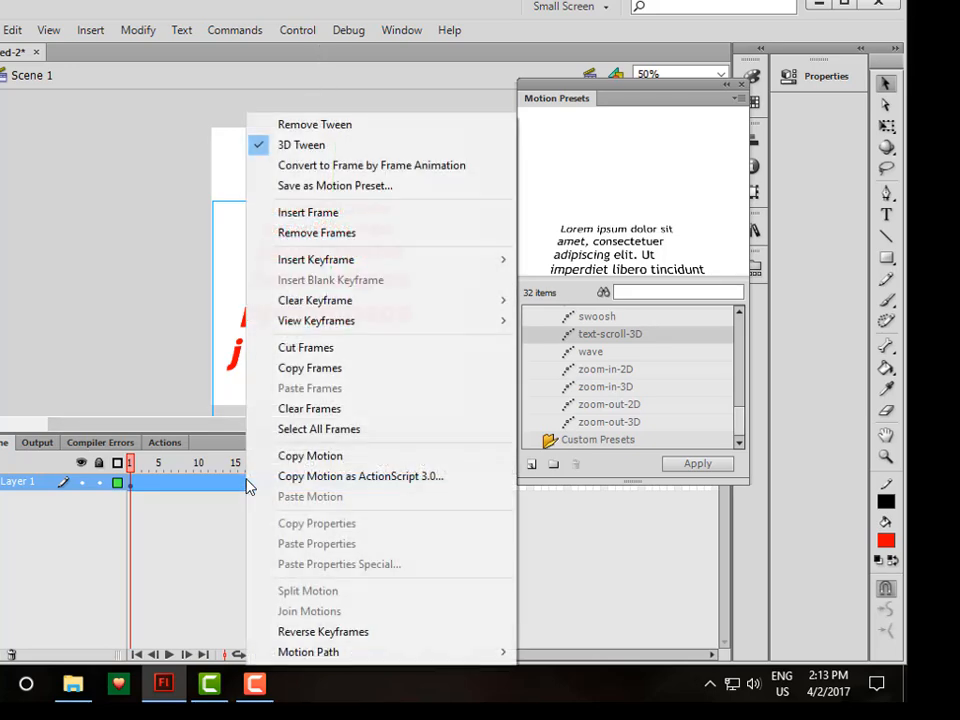
left_click(377, 168)
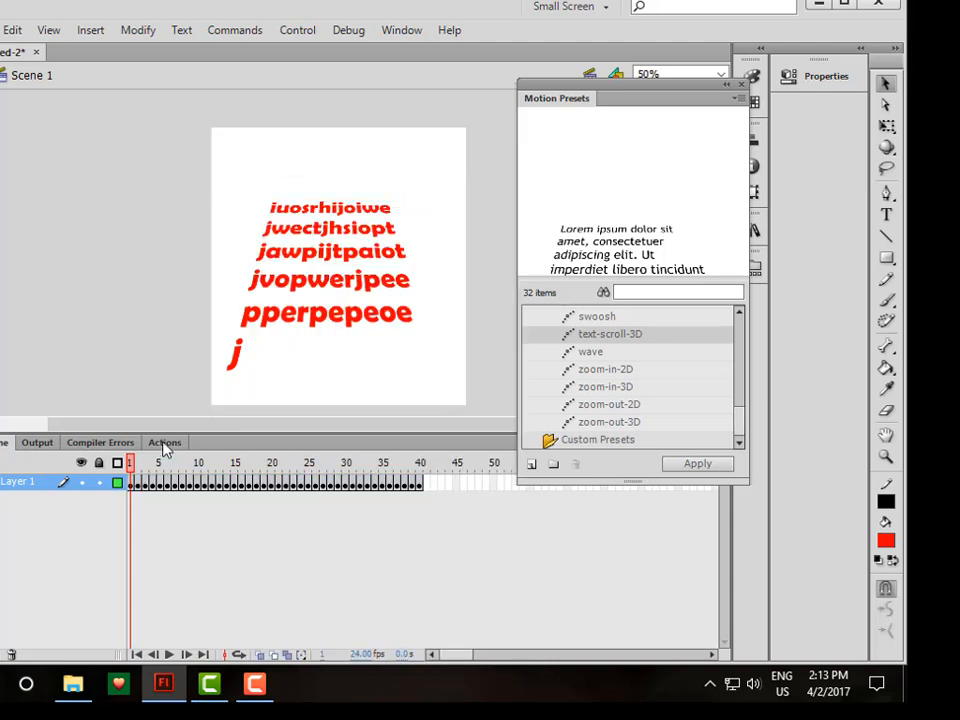
left_click_drag(140, 488, 420, 490)
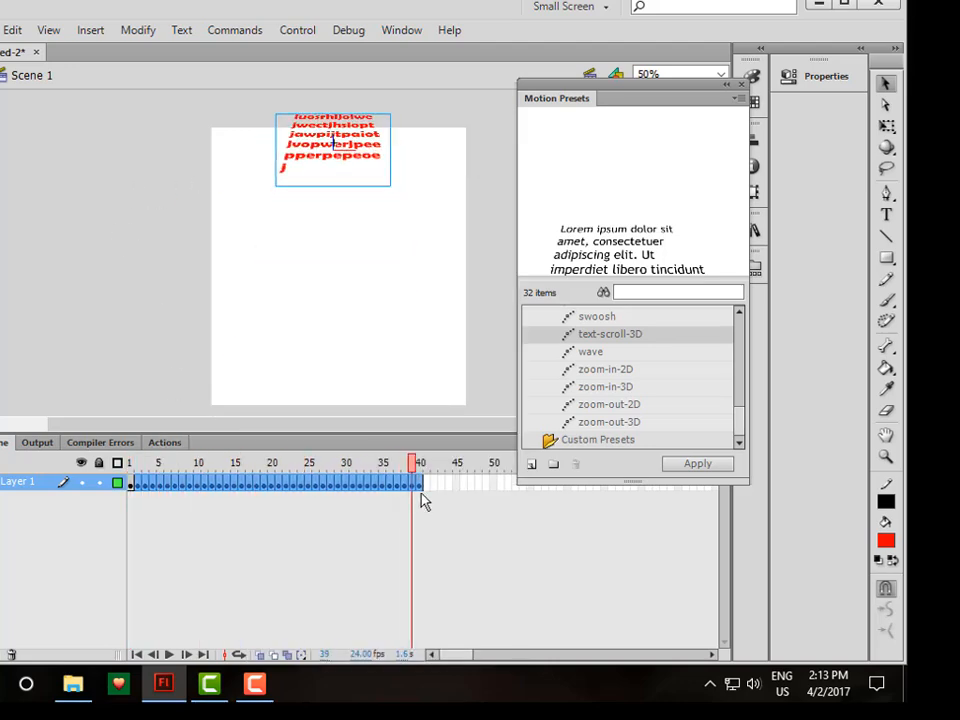
right_click(379, 497)
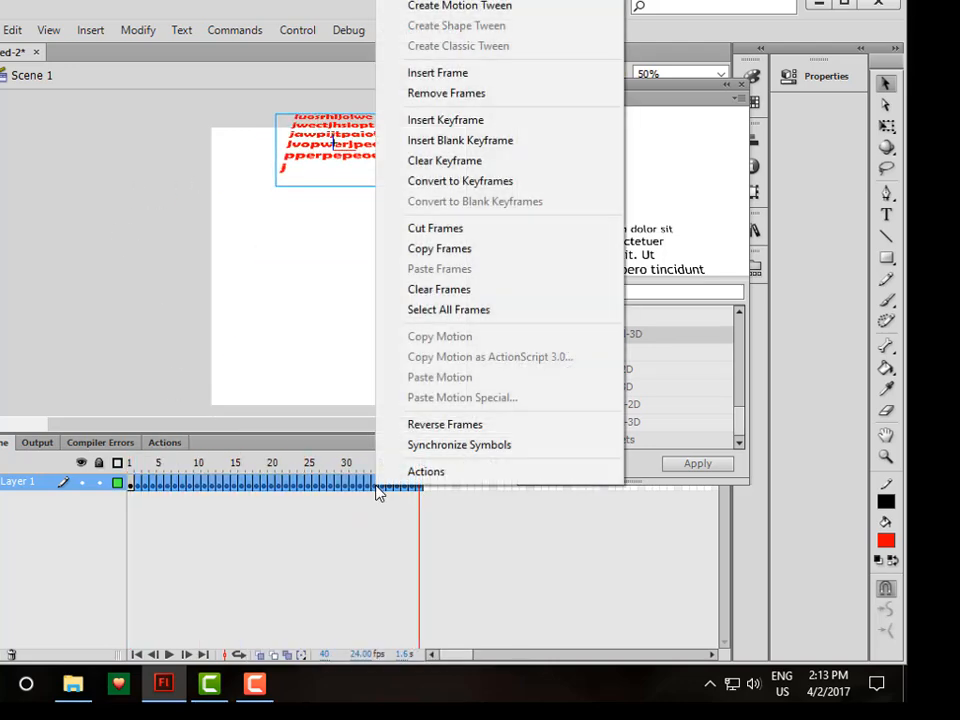
left_click(451, 95)
left_click(150, 176)
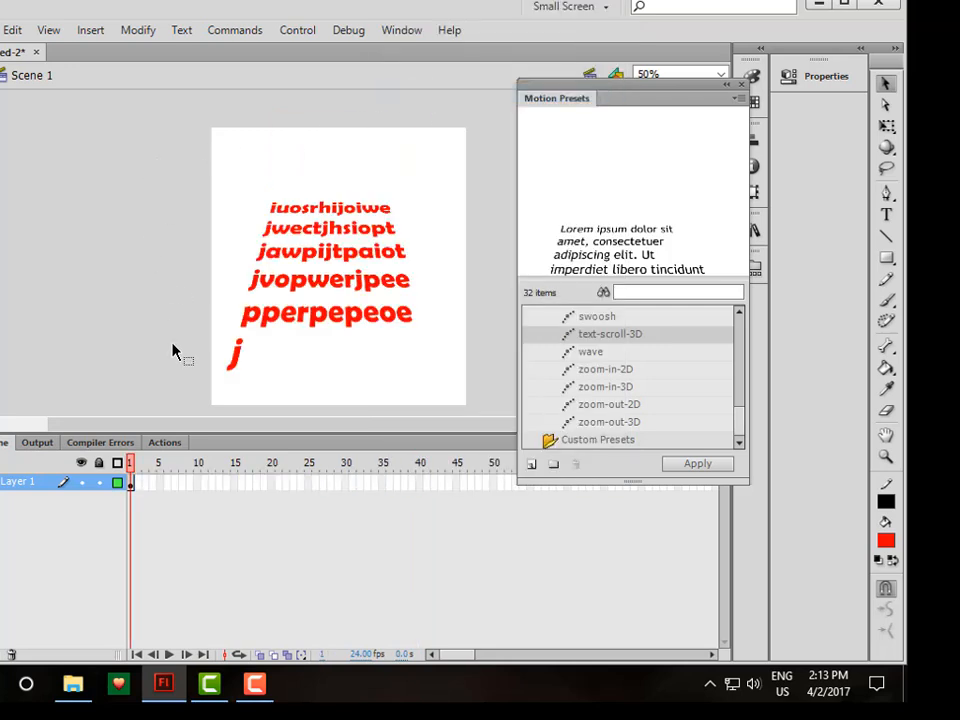
Step: Delete the remaining text from the stage and place an instance of Sq_mc from the library in the stage's left half
left_click_drag(214, 154, 443, 402)
key("Delete")
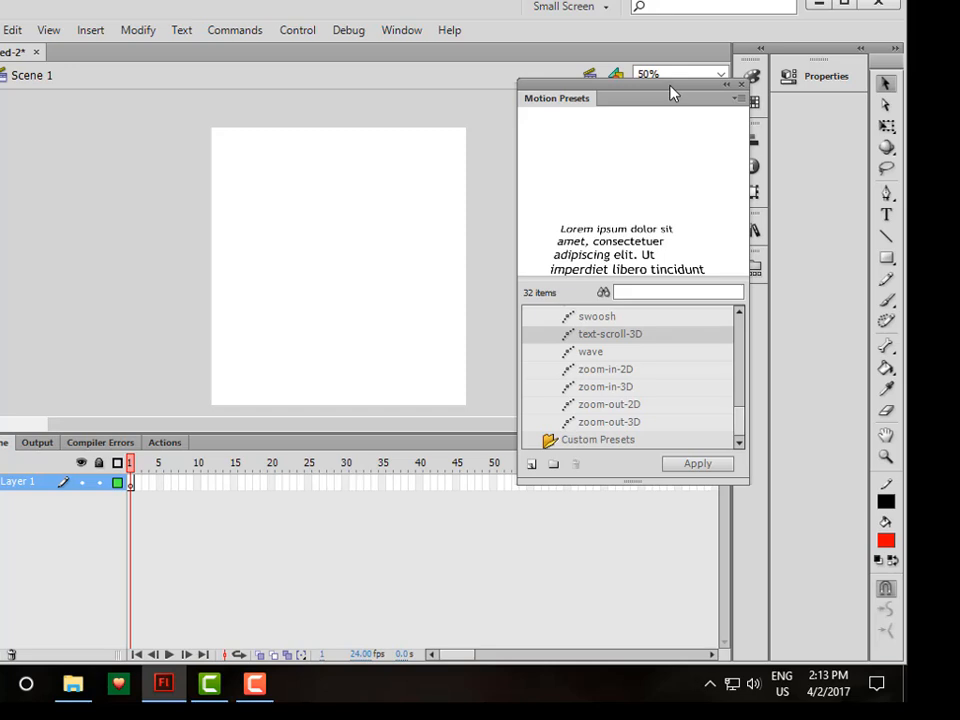
left_click_drag(672, 93, 652, 287)
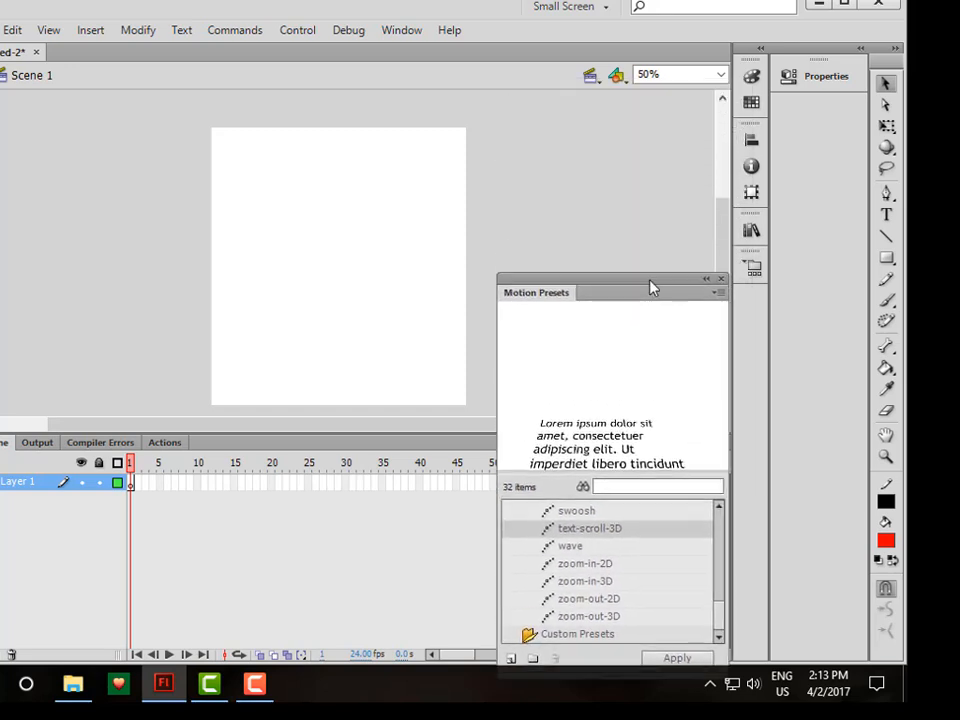
left_click(752, 231)
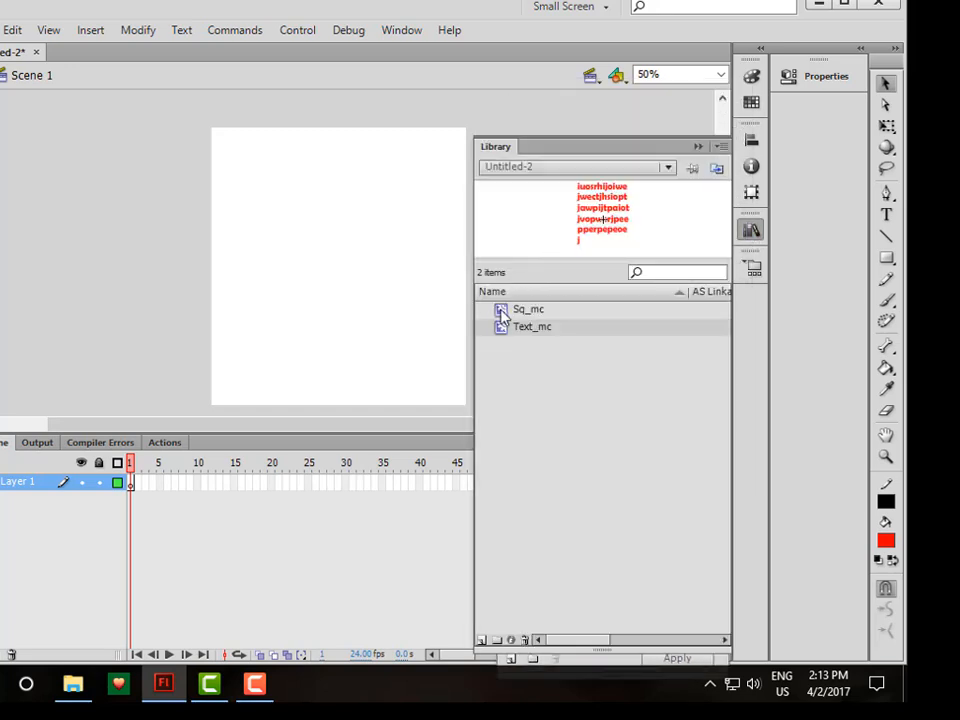
left_click_drag(502, 316, 282, 256)
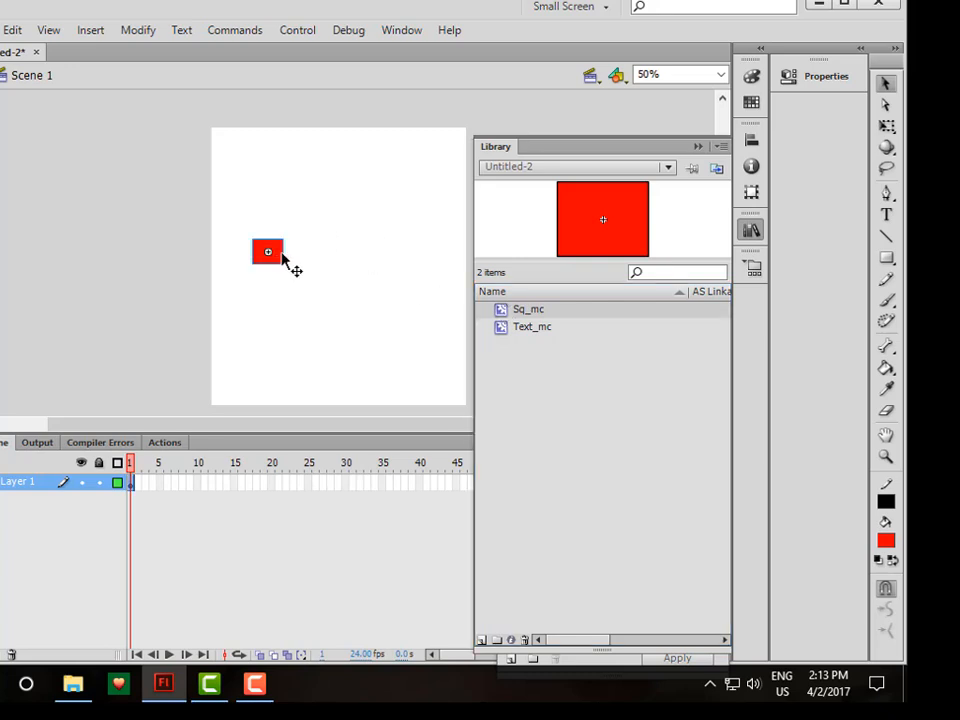
left_click(698, 148)
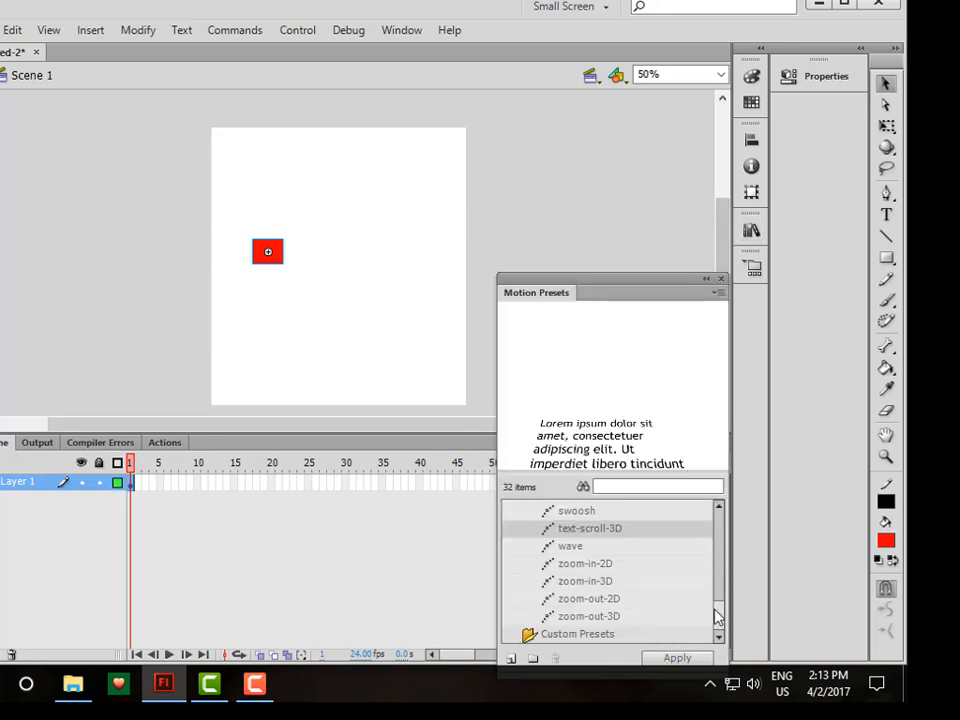
Step: Move the red Sq_mc square off the stage past its left edge and apply the fly-in-left default motion preset to it
left_click_drag(720, 617, 724, 514)
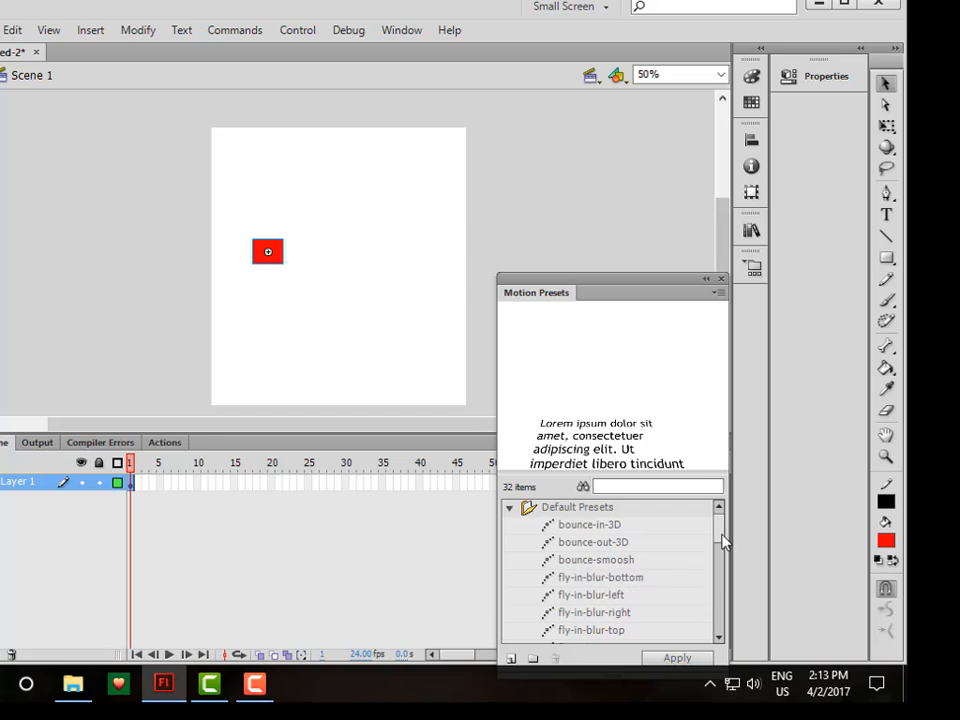
scroll(724, 537, "down", 4)
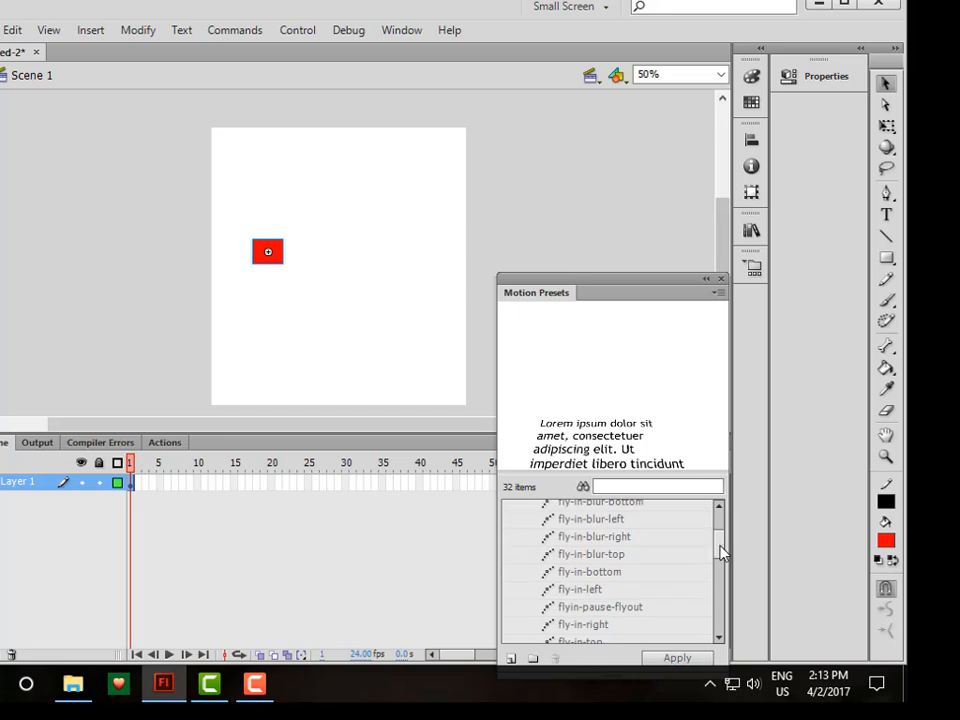
left_click(580, 592)
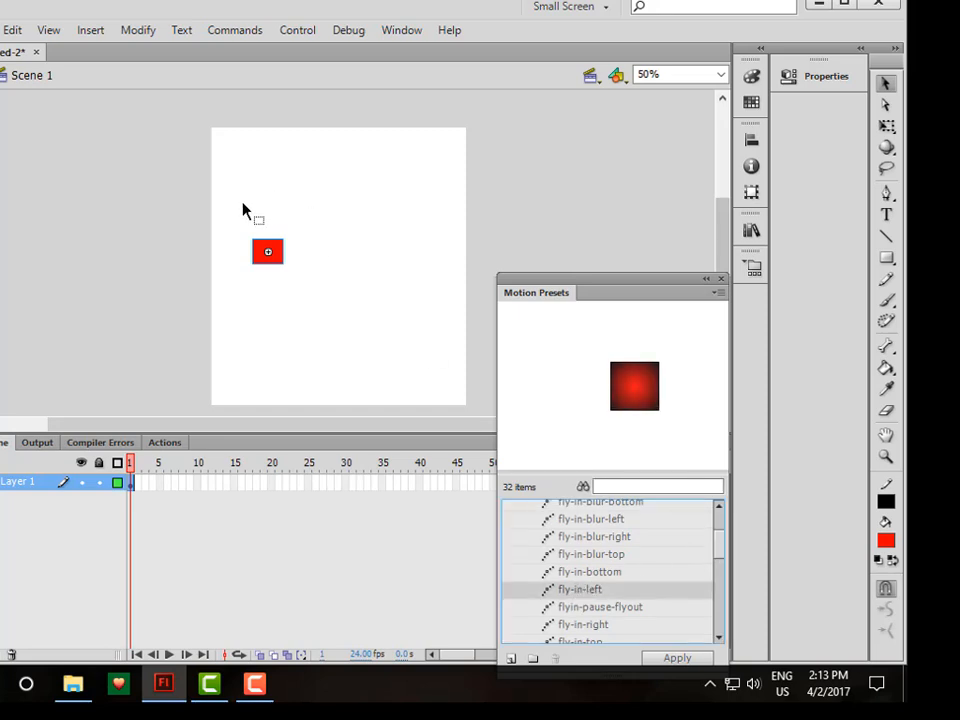
left_click_drag(236, 208, 317, 300)
left_click_drag(277, 255, 180, 241)
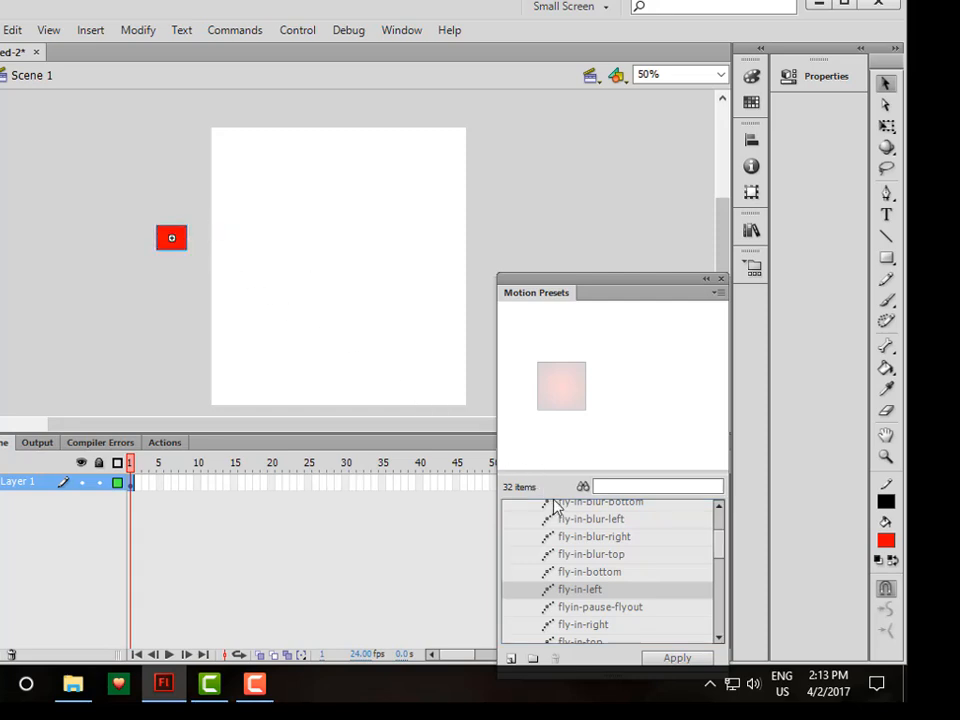
left_click(677, 657)
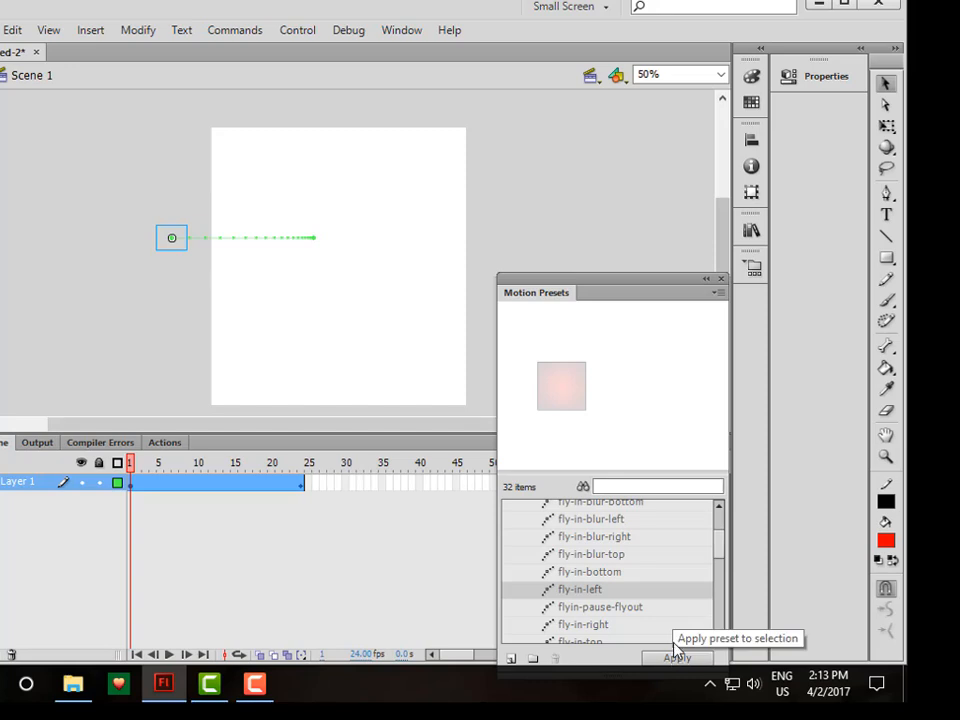
Step: Test the movie to preview the fly-in-left animation of the square, and close the preview window
left_click_drag(673, 283, 758, 416)
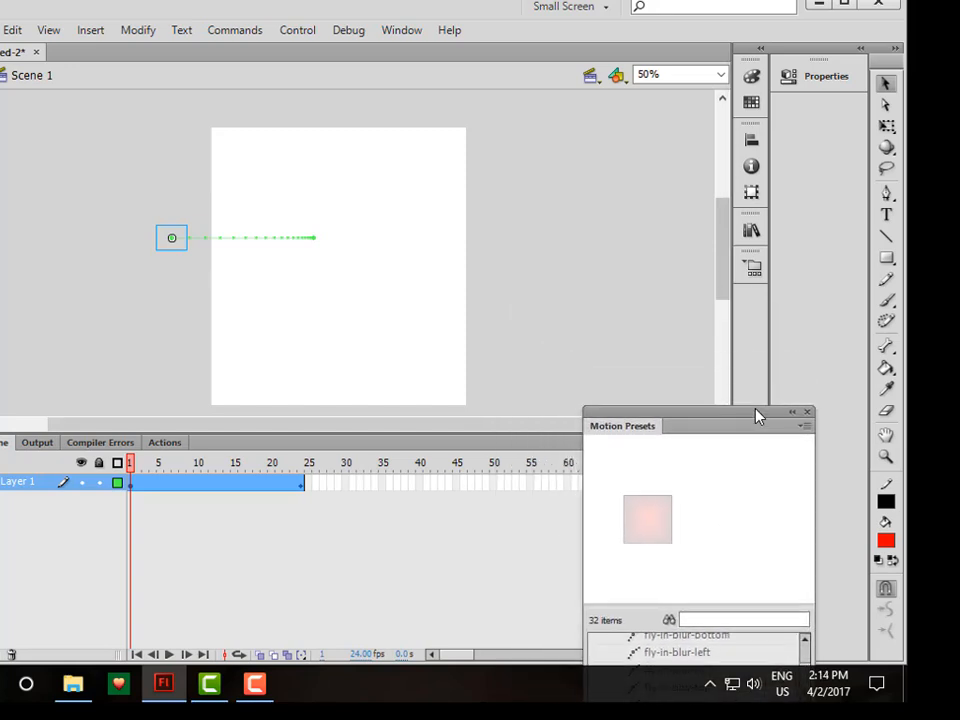
left_click(297, 30)
mouse_move(493, 167)
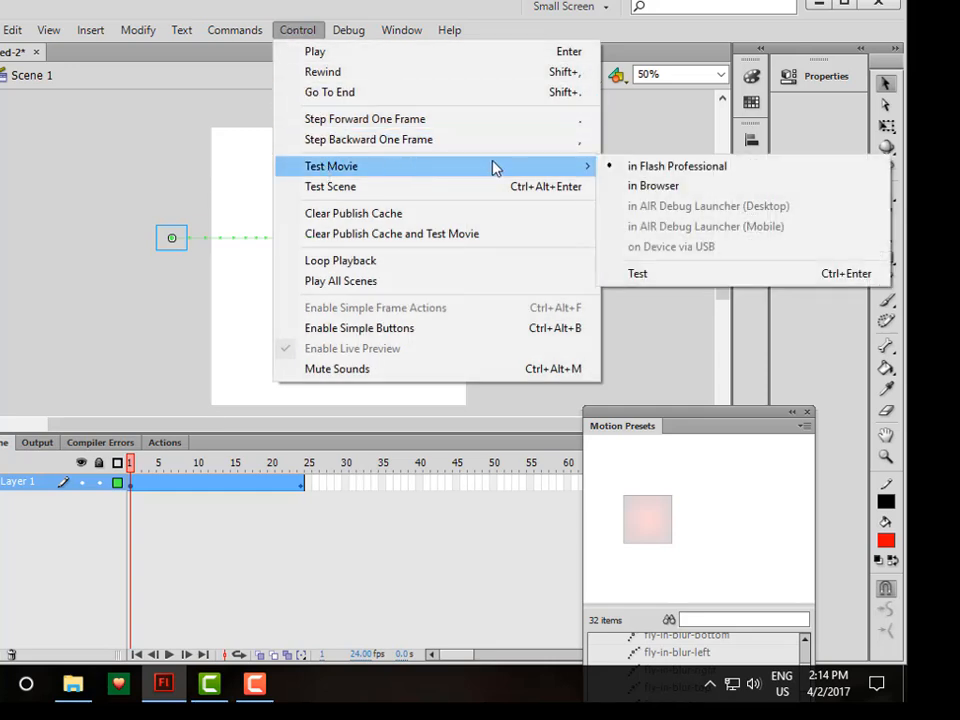
left_click(660, 273)
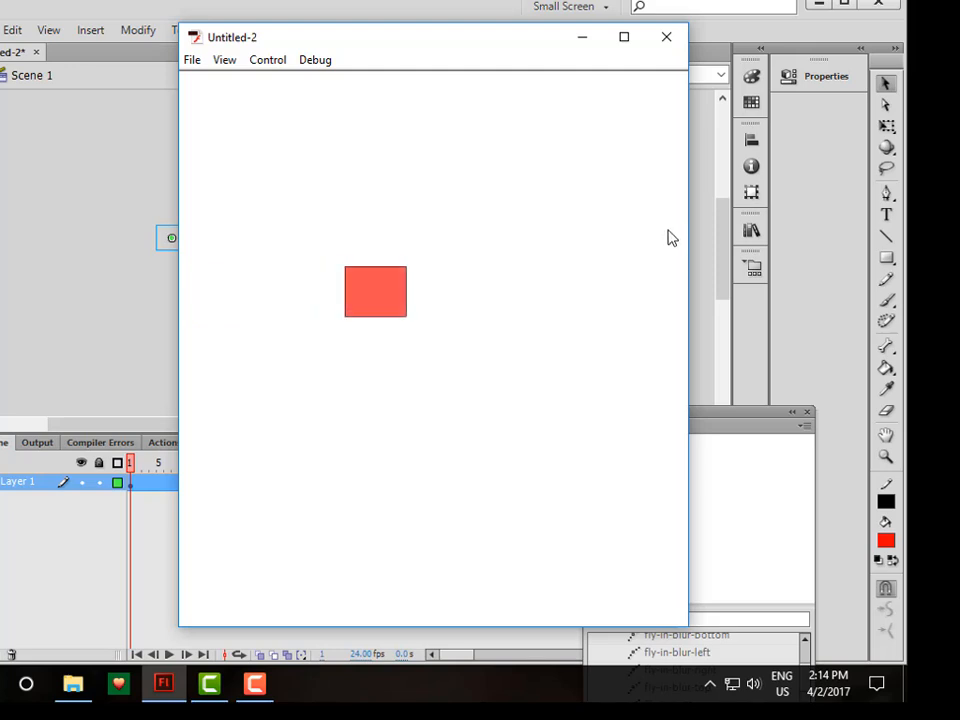
left_click(666, 37)
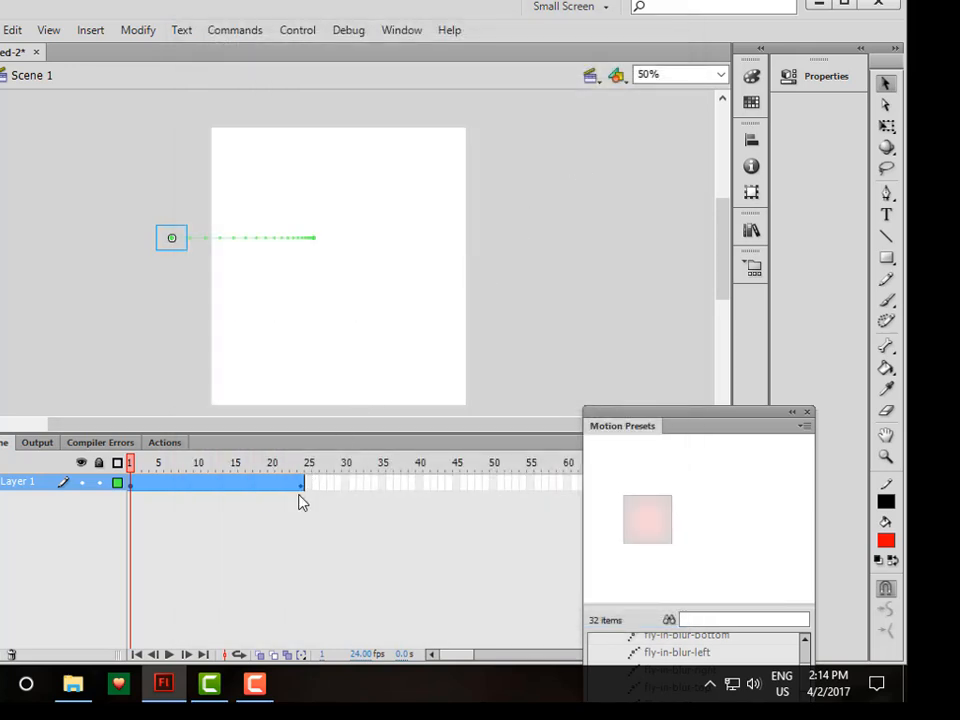
Step: Extend the square's motion tween to frame 48 and insert a Position keyframe at frame 22
left_click_drag(304, 485, 481, 491)
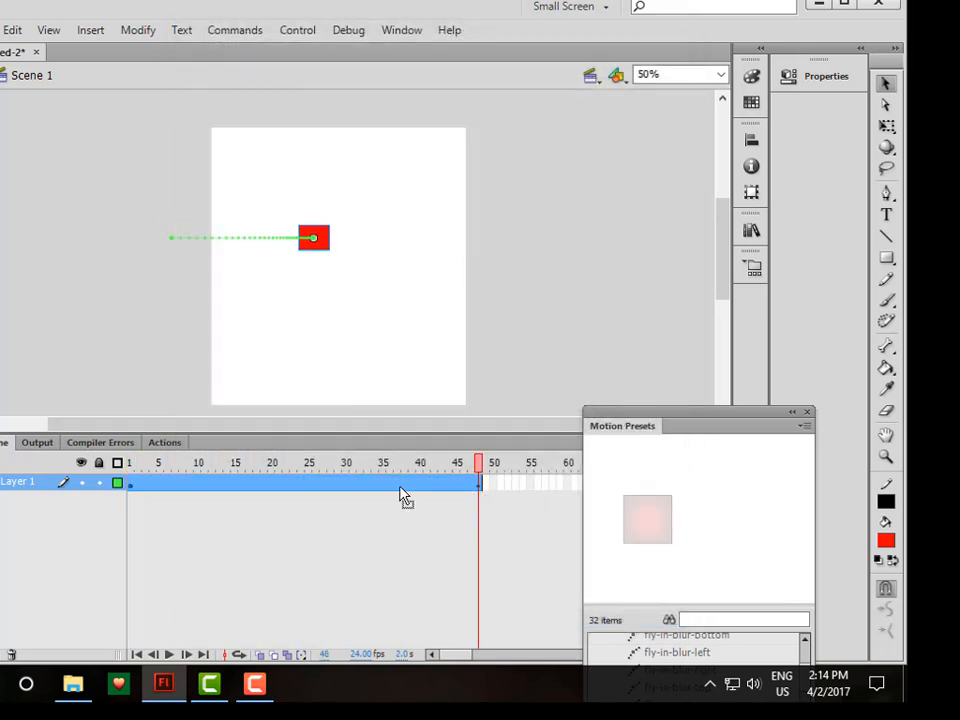
right_click(285, 483)
mouse_move(352, 265)
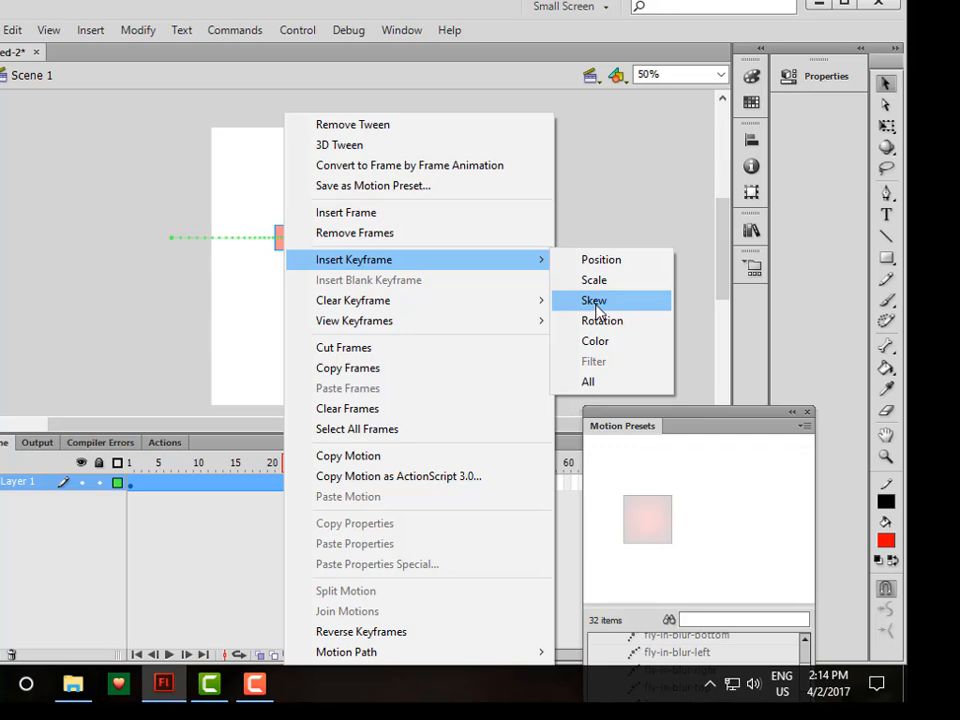
left_click(598, 263)
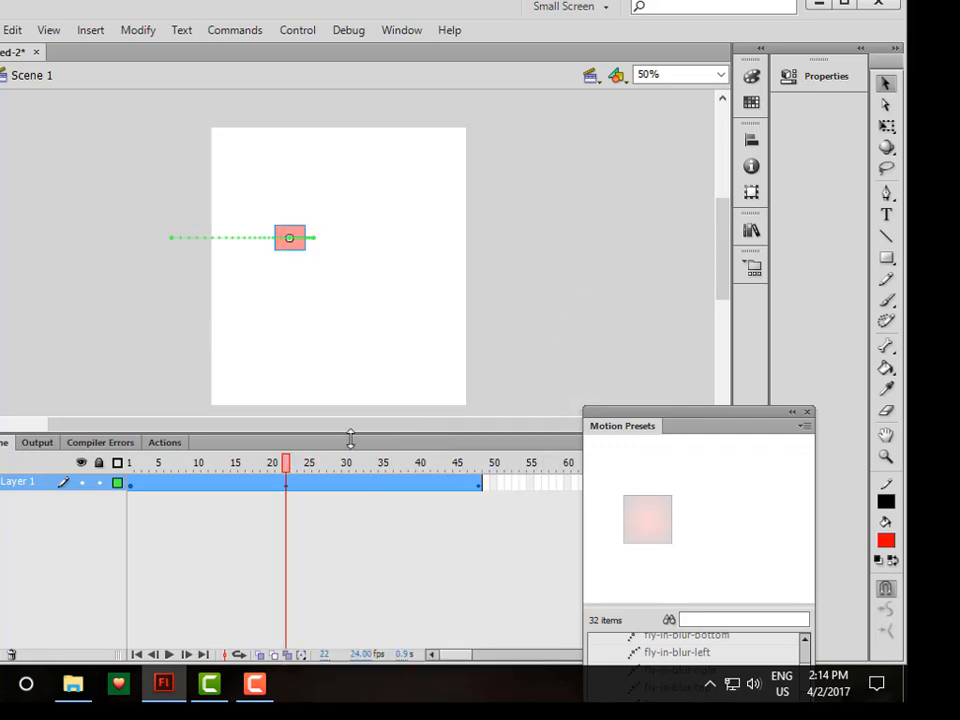
Step: Insert a Position keyframe at frame 35 of the square's motion tween
left_click(386, 485)
right_click(384, 486)
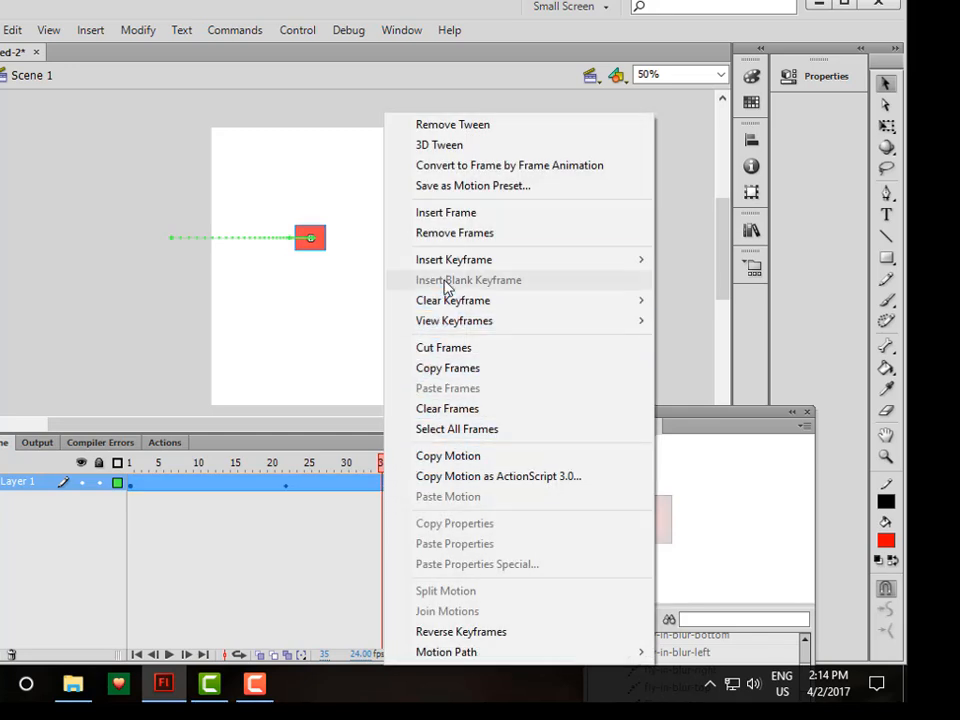
mouse_move(448, 259)
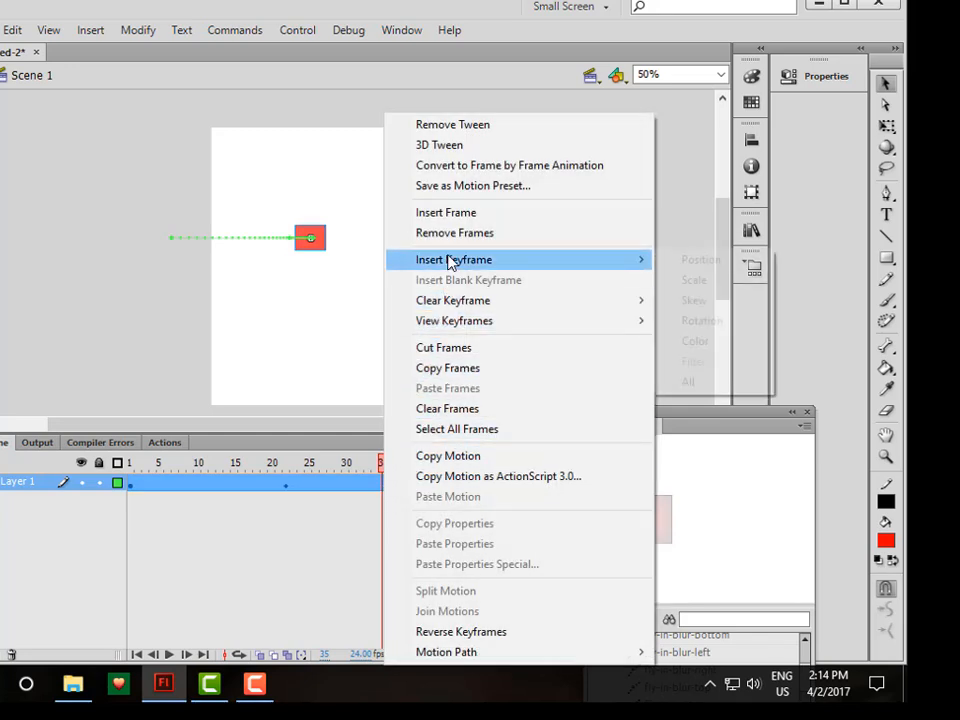
left_click(704, 260)
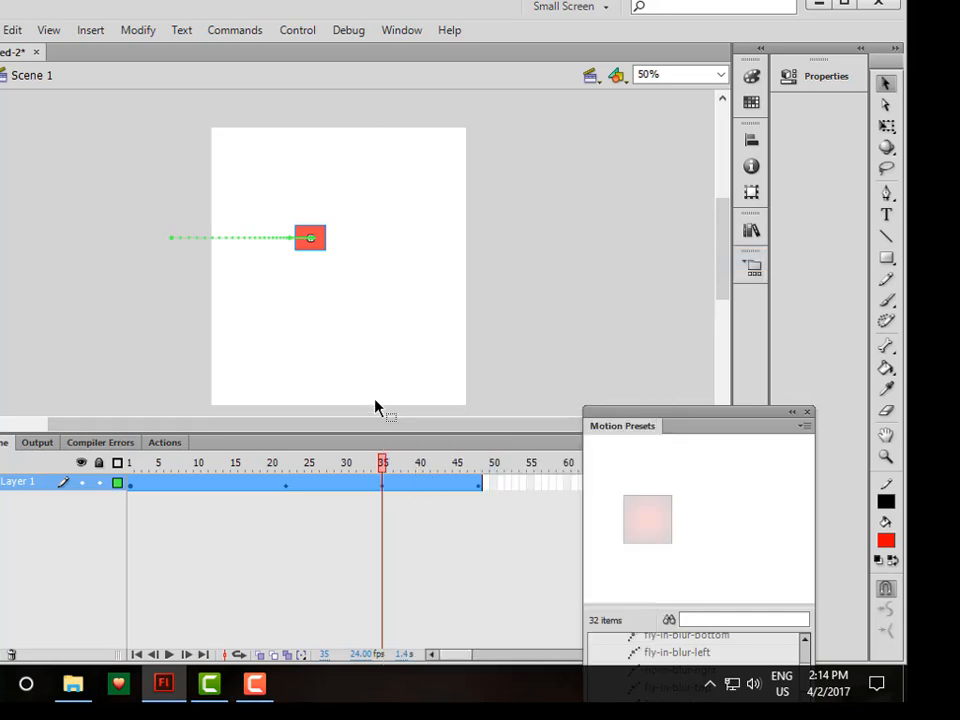
Step: At the frame 22 keyframe, move the square straight down below its horizontal motion path
left_click_drag(385, 467, 276, 462)
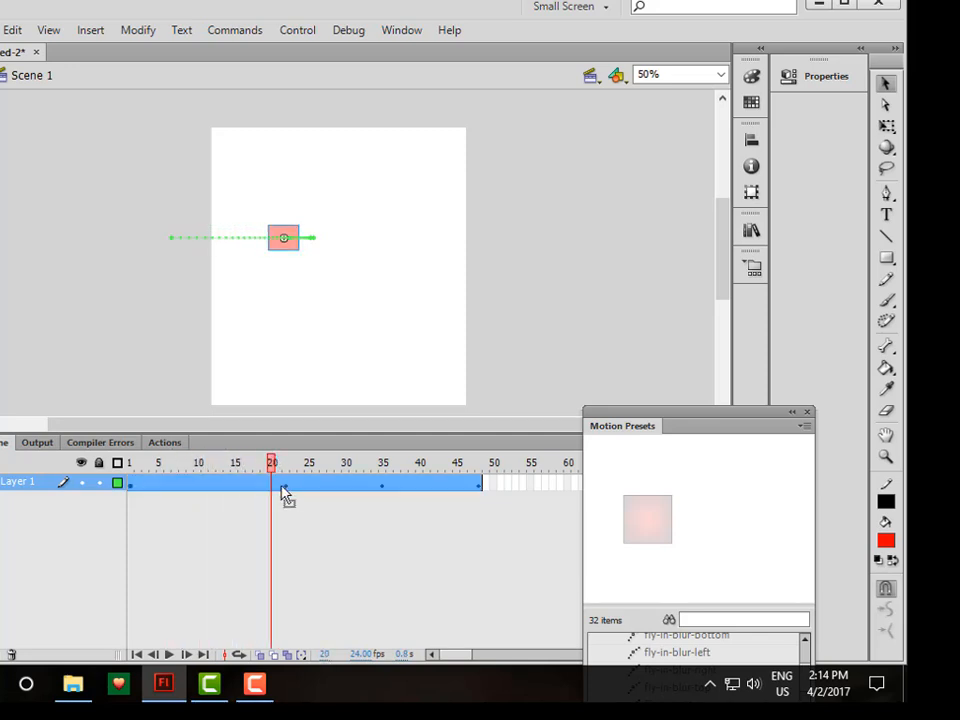
left_click(287, 496)
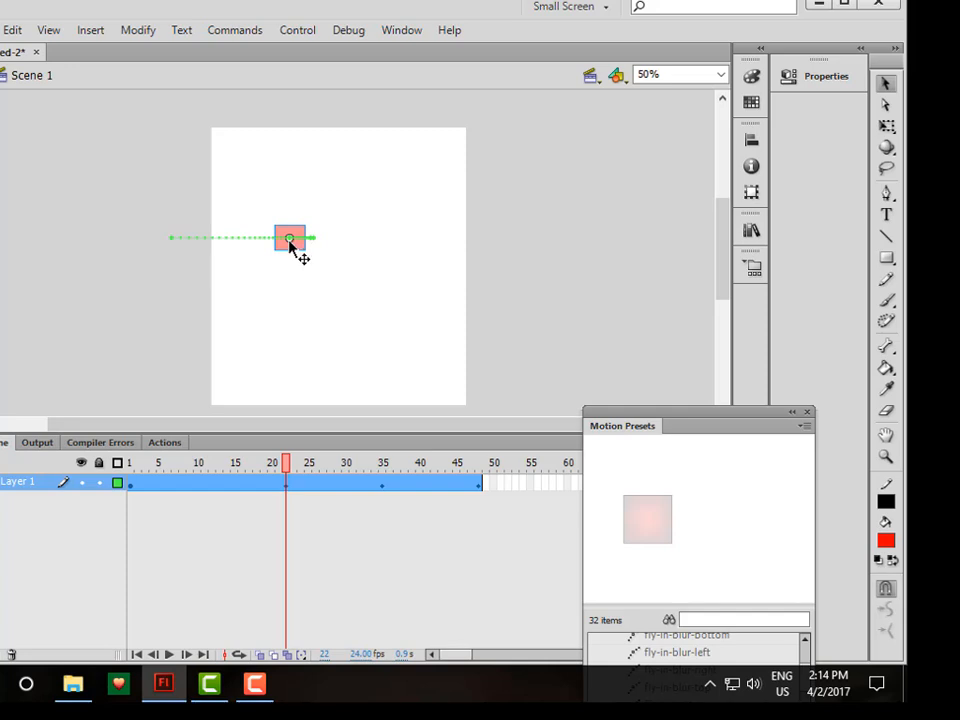
left_click_drag(289, 240, 298, 345)
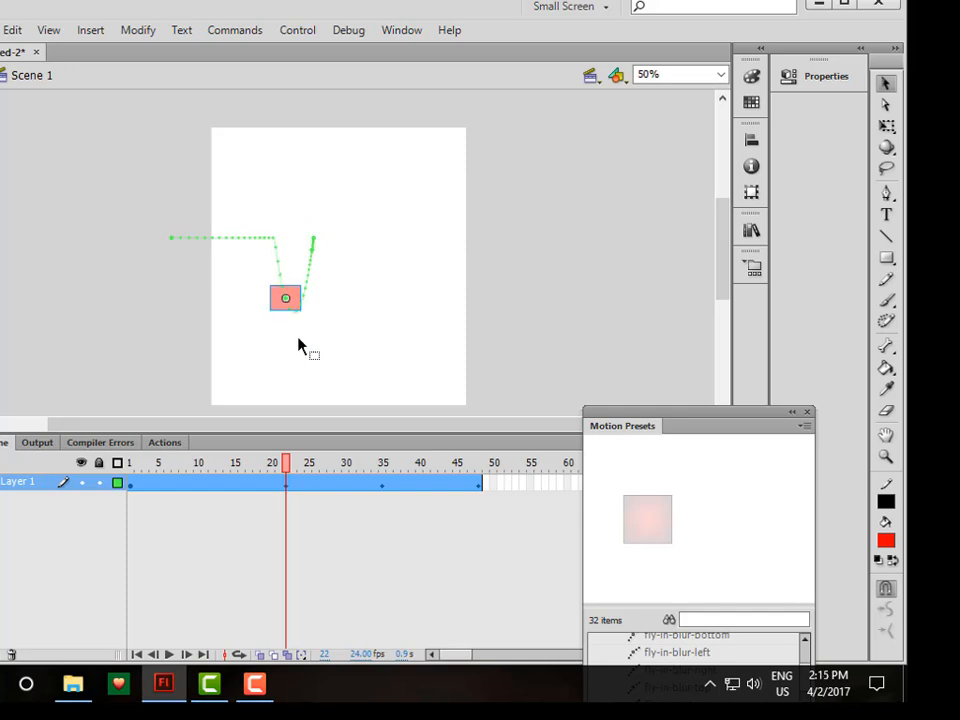
Step: At frame 35, bend the motion path's deep curve toward the stage's lower right and pull a small dip into its straight first section
left_click(383, 488)
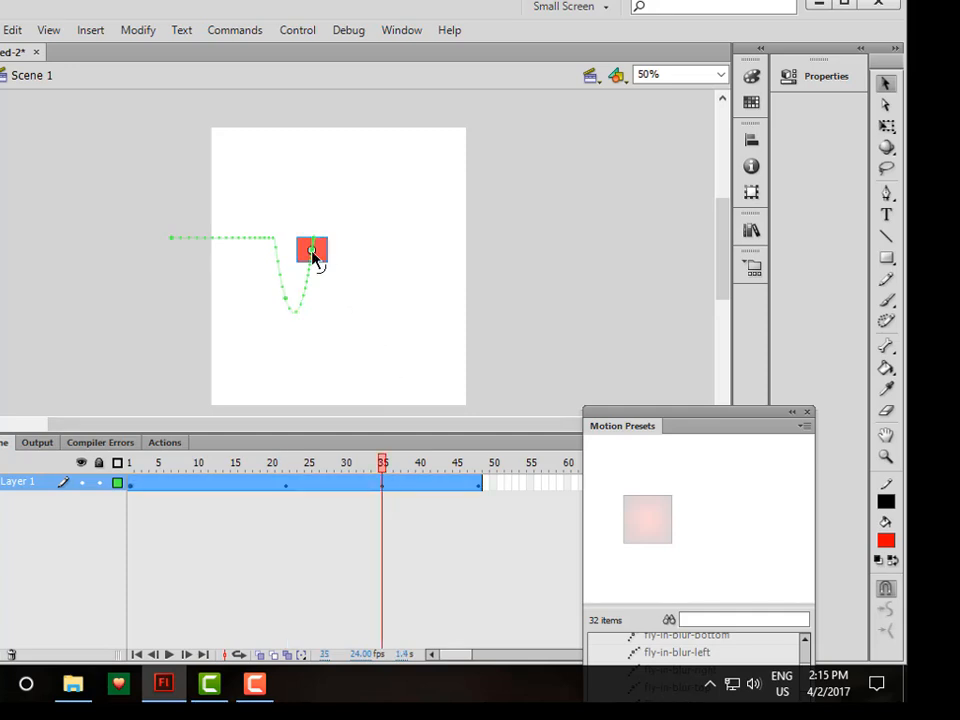
left_click_drag(313, 257, 352, 333)
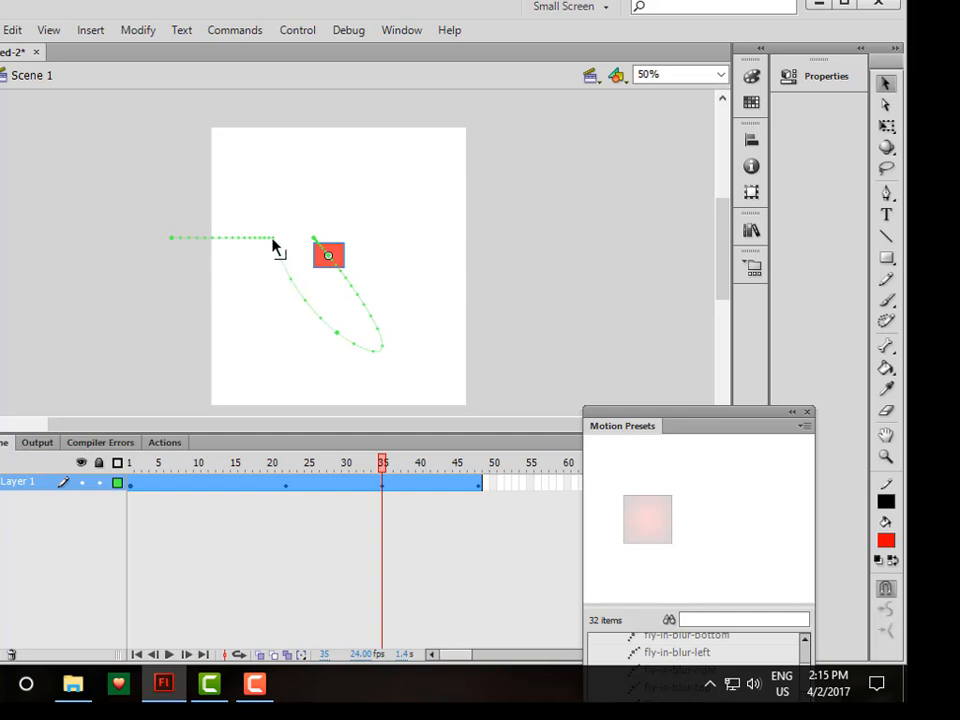
left_click_drag(319, 324, 312, 338)
left_click_drag(245, 243, 246, 285)
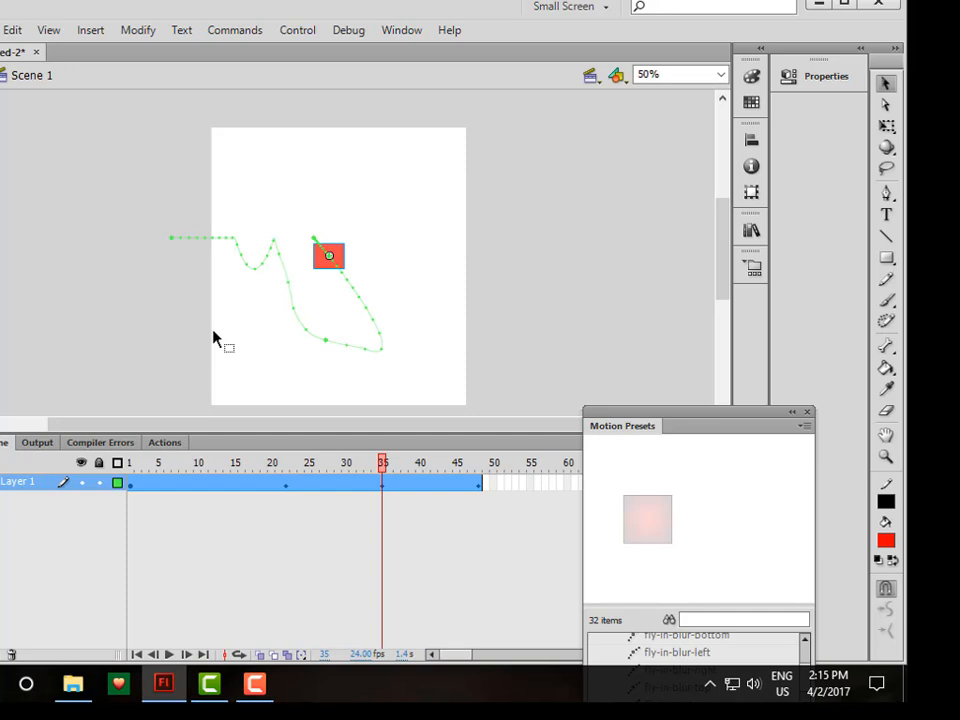
Step: Test the movie to watch the square follow the reshaped motion path, and close the preview
left_click(299, 31)
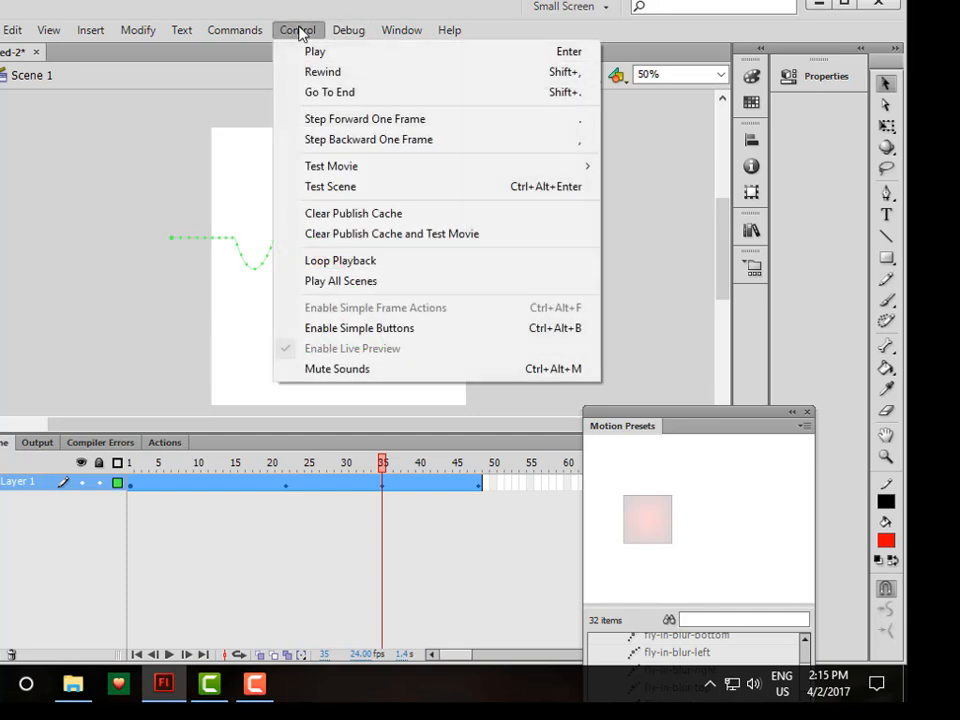
mouse_move(328, 167)
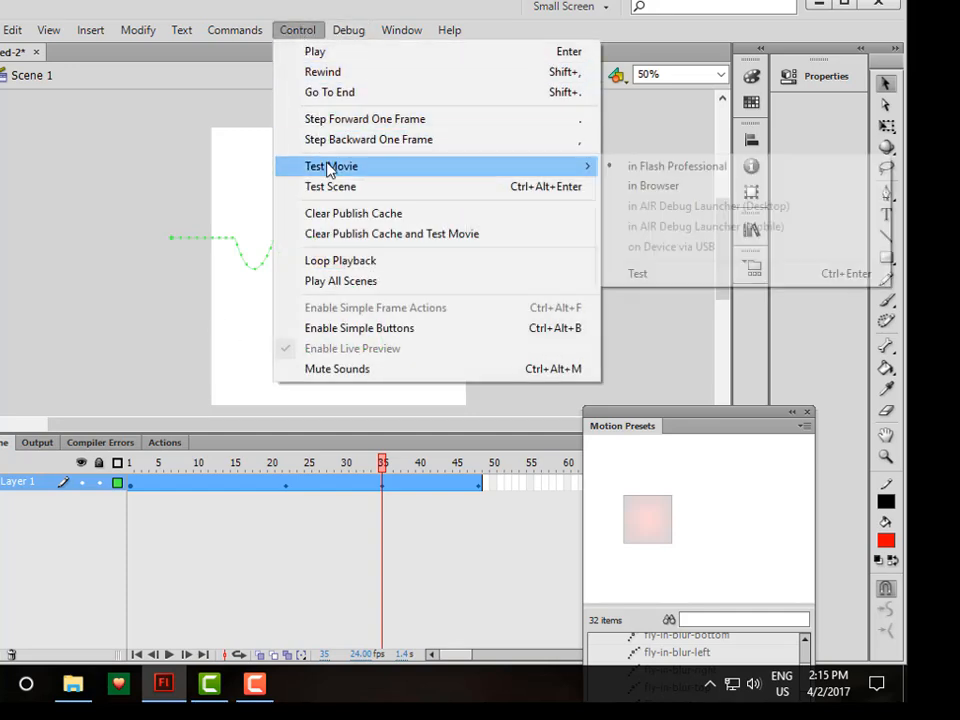
left_click(634, 273)
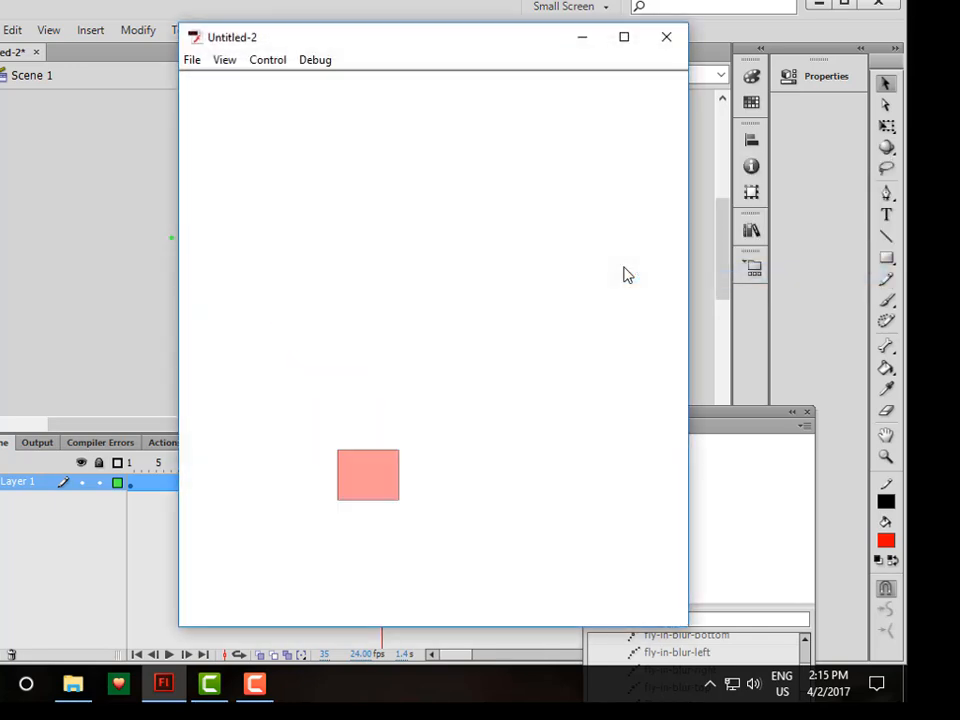
left_click(667, 38)
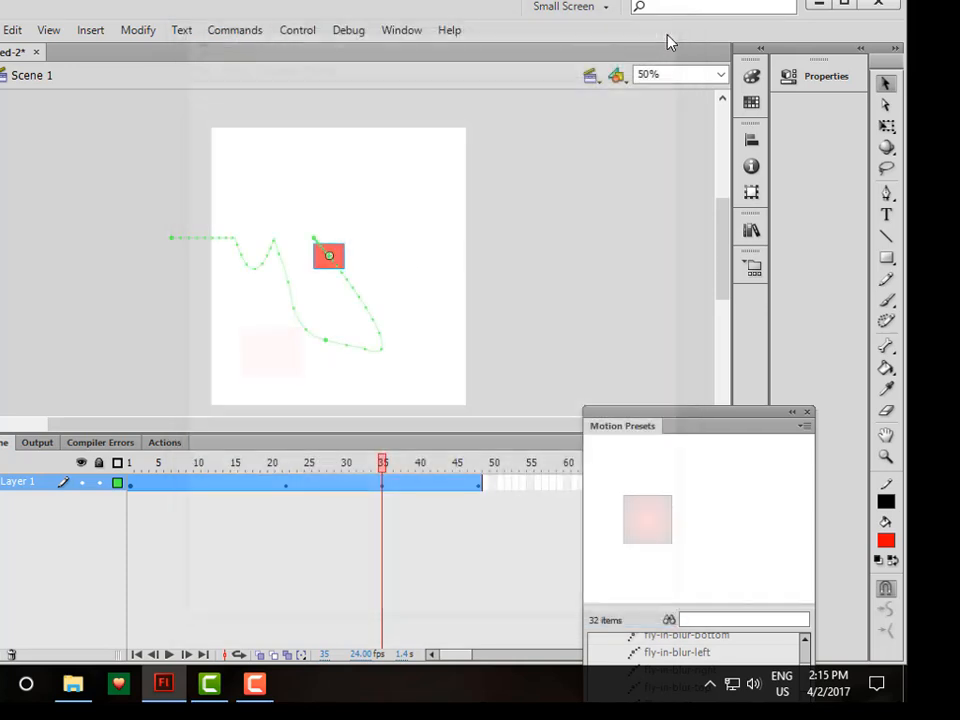
Step: Save the square's customized motion tween as a custom motion preset named "My Preset"
left_click_drag(697, 418, 675, 88)
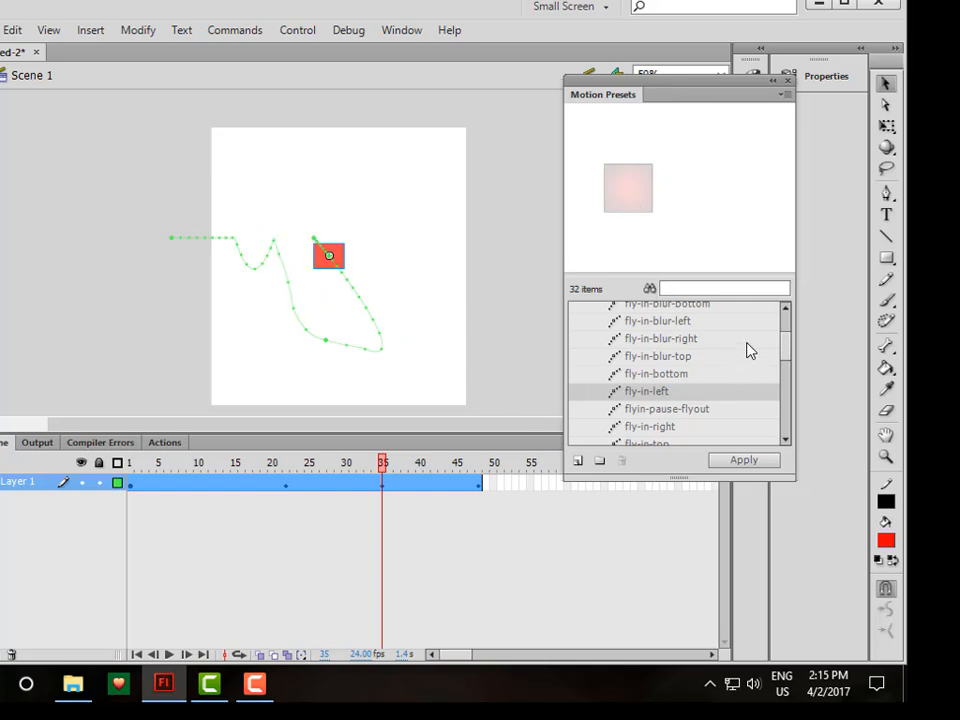
left_click_drag(784, 356, 789, 315)
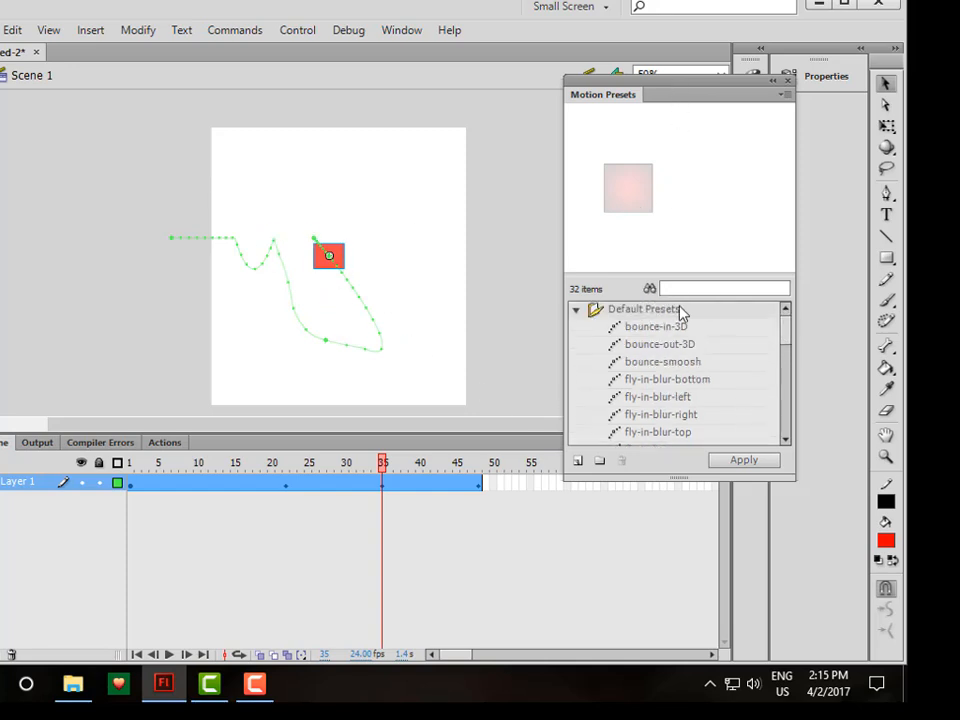
left_click(577, 312)
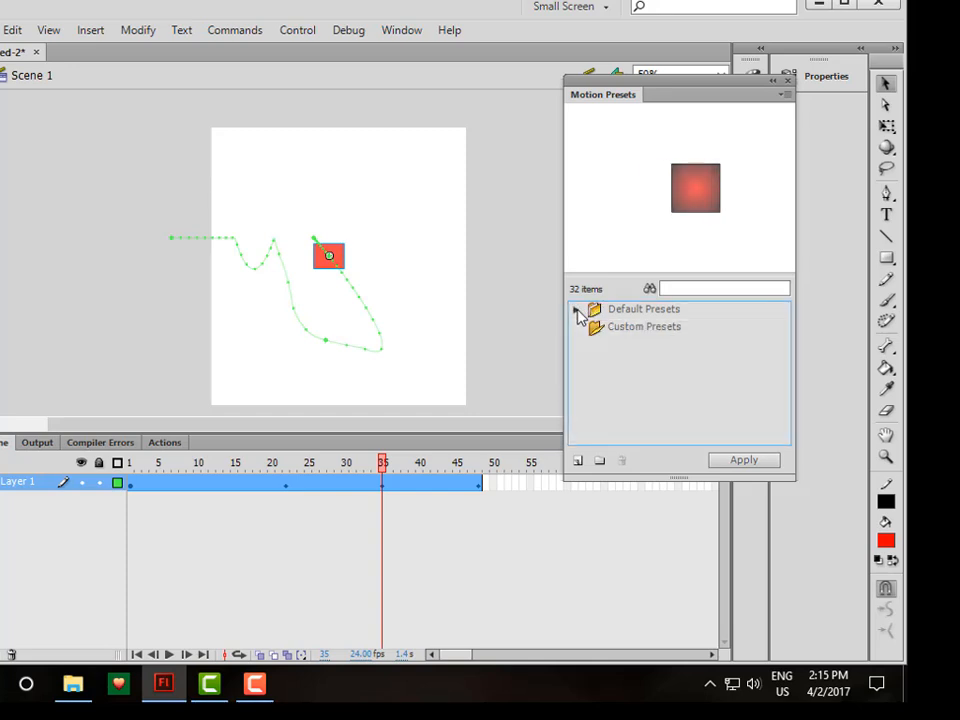
left_click(614, 327)
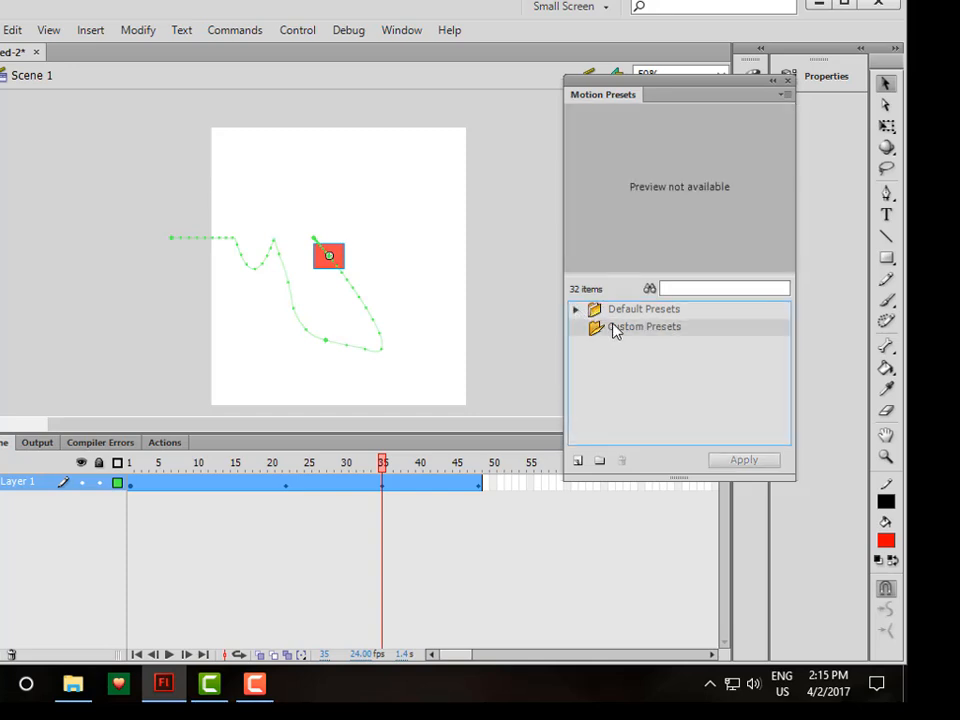
left_click(577, 462)
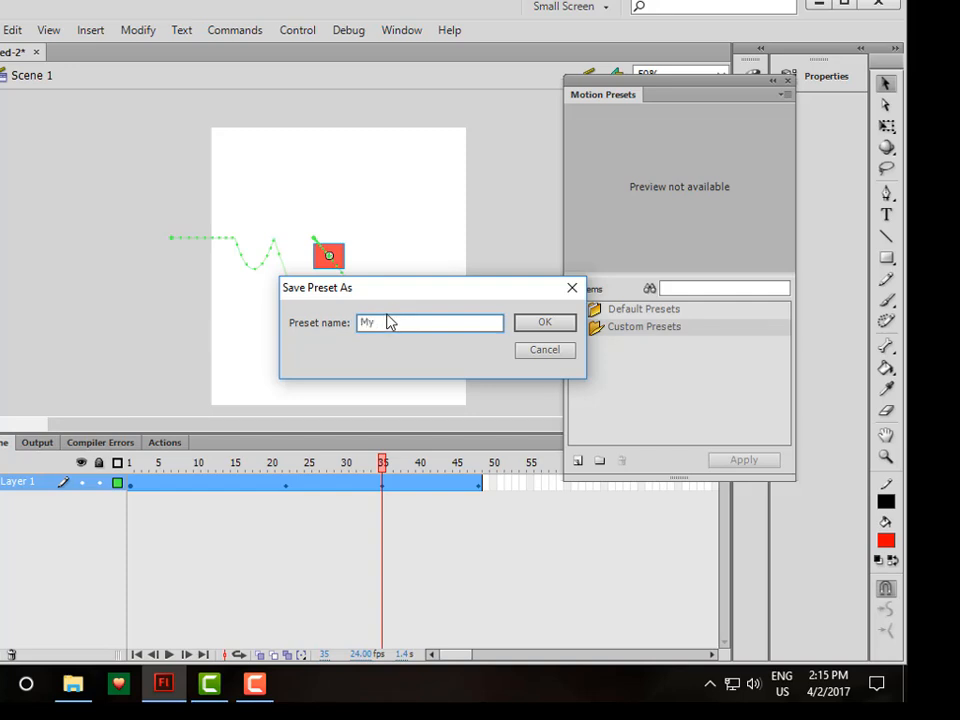
type("My Preset")
left_click(559, 326)
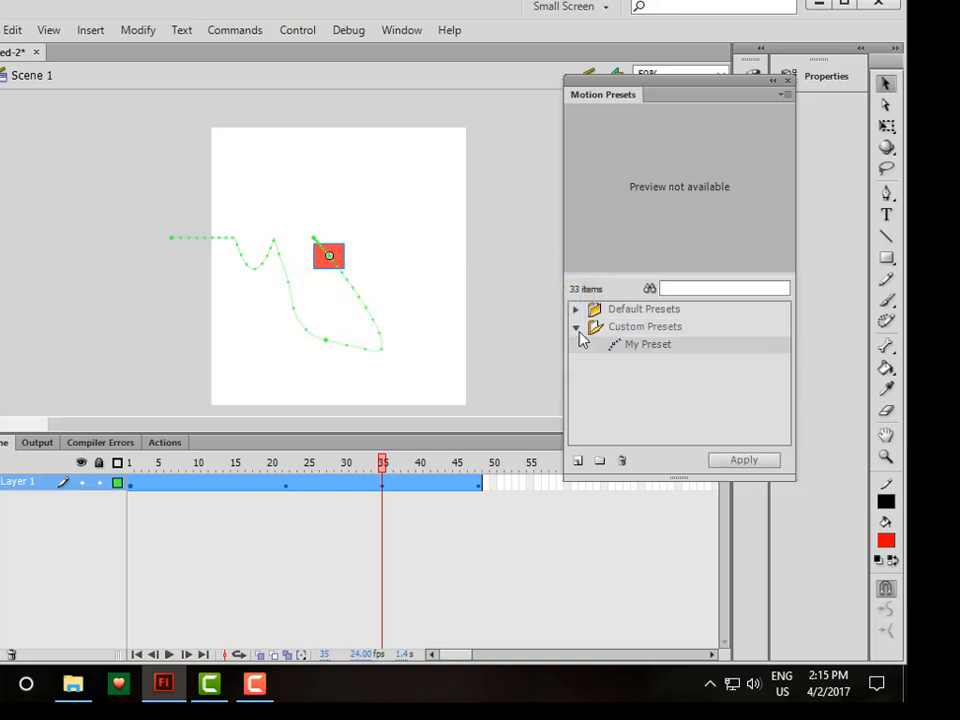
left_click(578, 333)
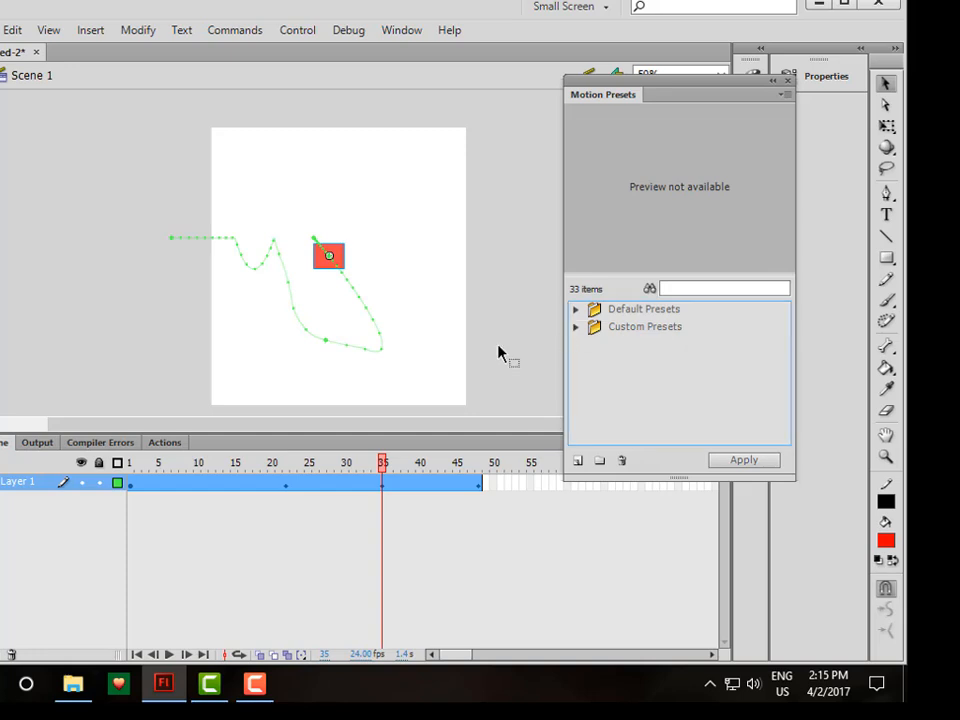
Step: Convert the square's motion tween to frame-by-frame animation and remove every frame after frame 1
left_click(184, 483)
right_click(185, 484)
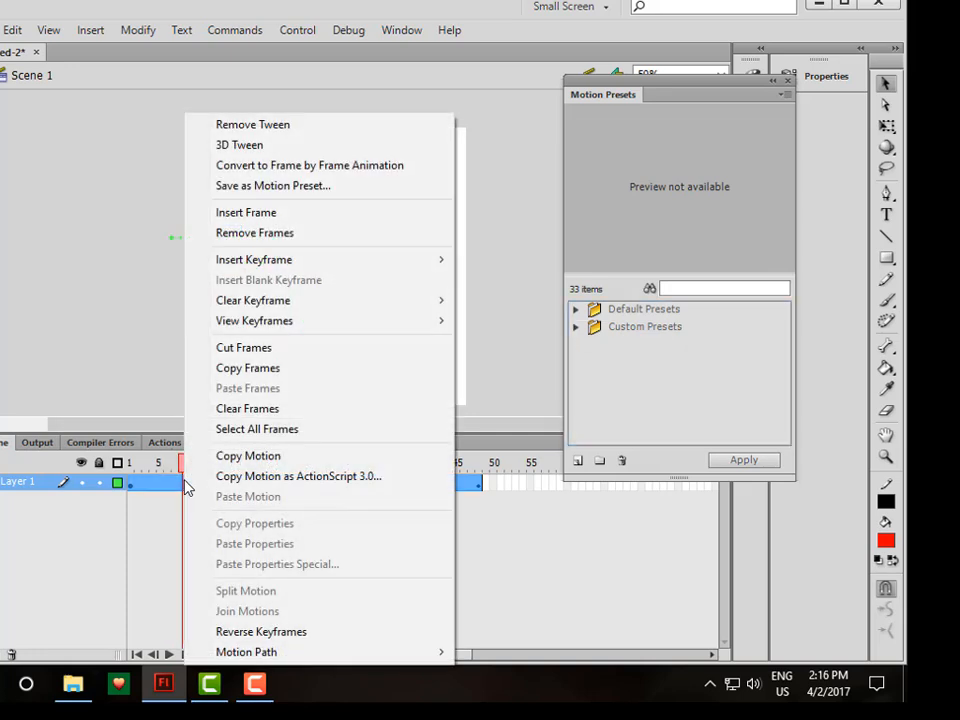
left_click(273, 166)
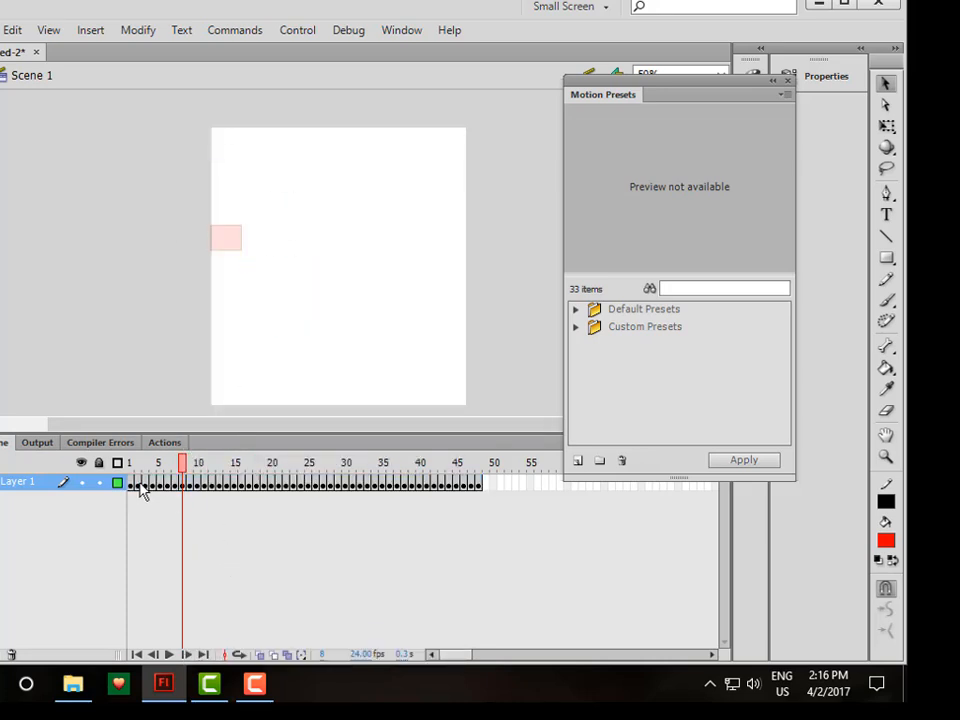
left_click_drag(133, 487, 478, 505)
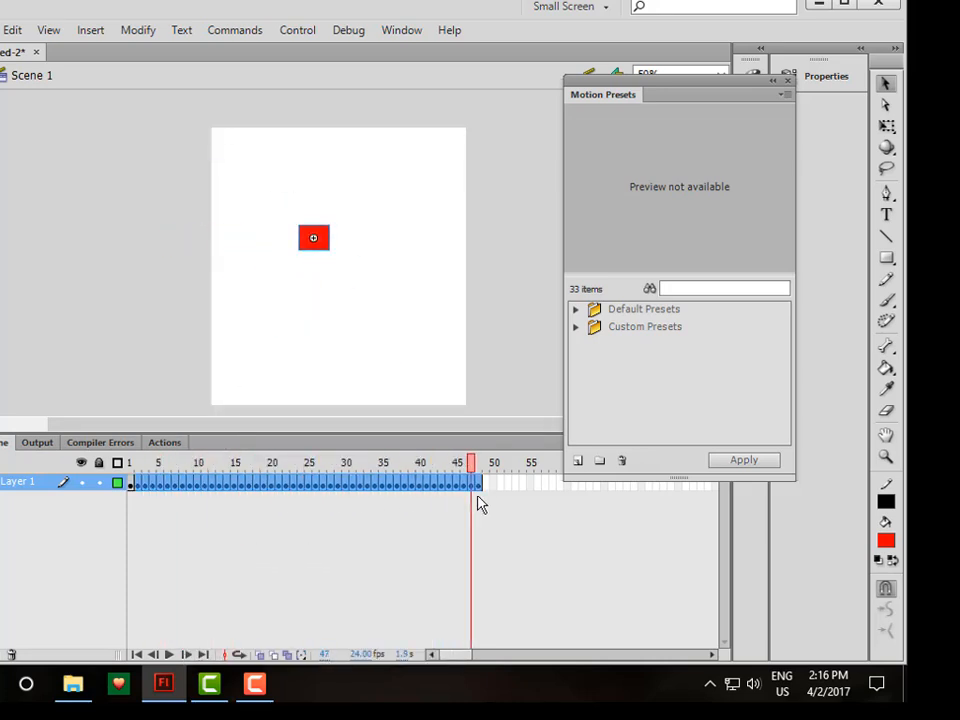
right_click(461, 489)
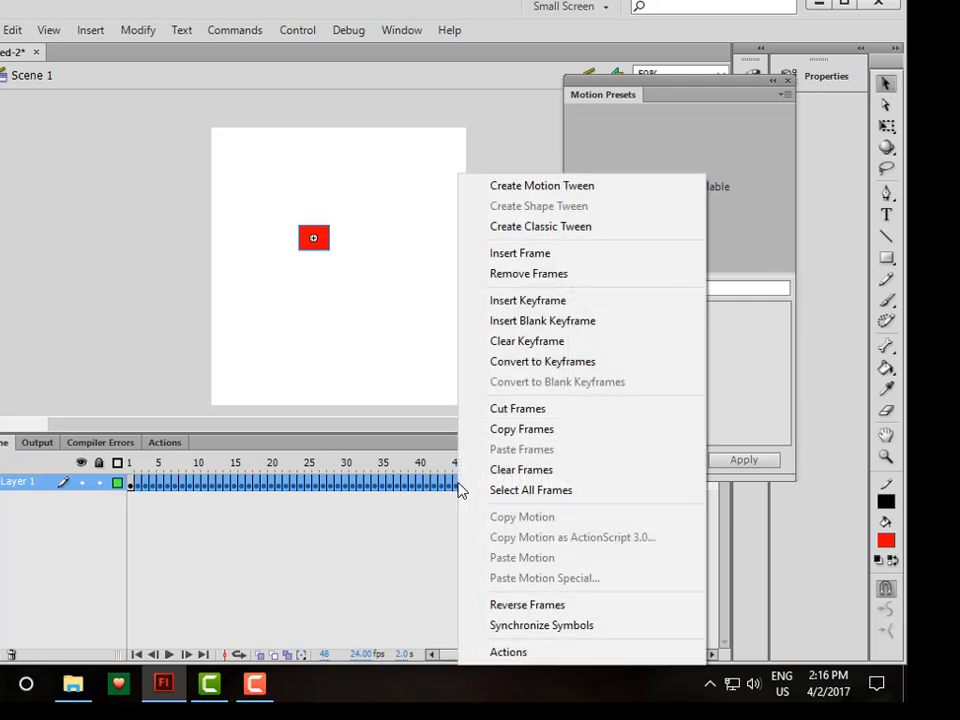
left_click(522, 274)
left_click(506, 255)
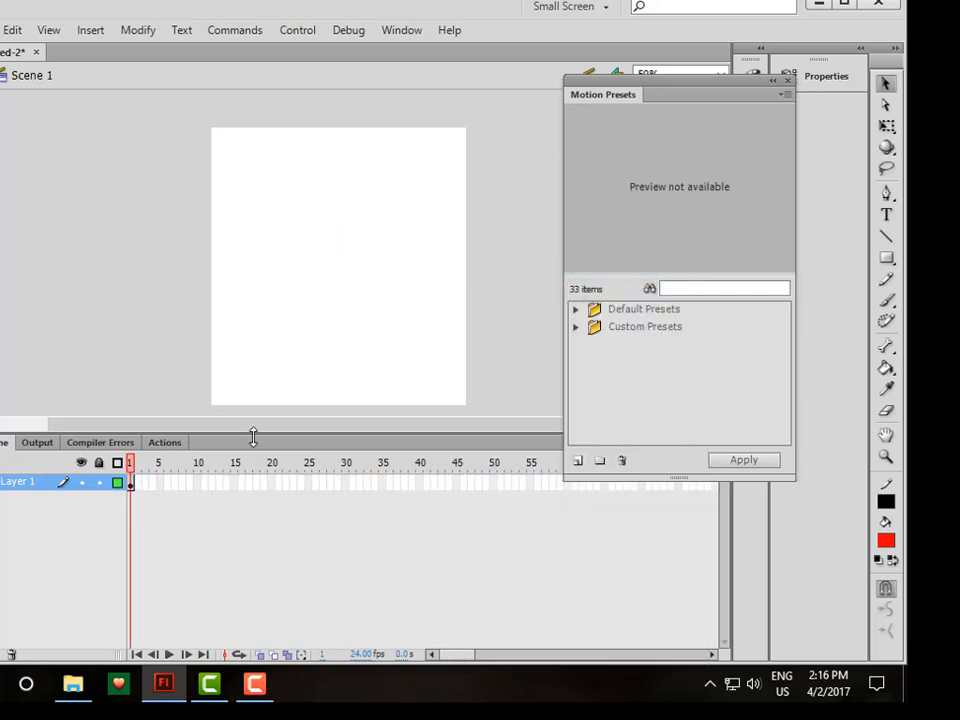
Step: Delete the remaining transparent square instance from frame 1 of the main scene
left_click(131, 483)
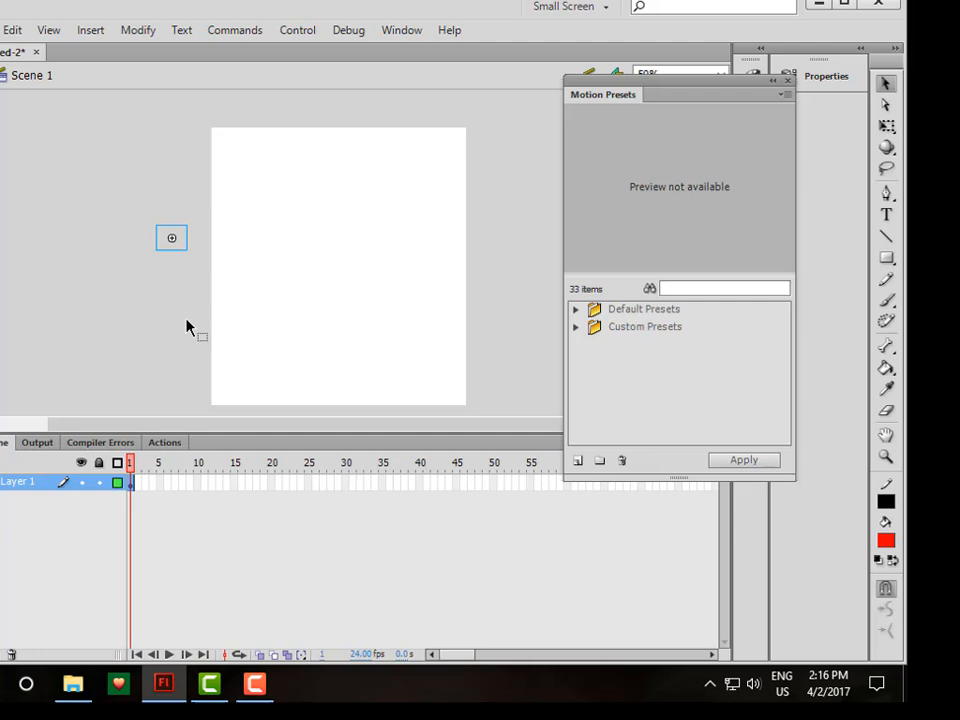
double_click(180, 249)
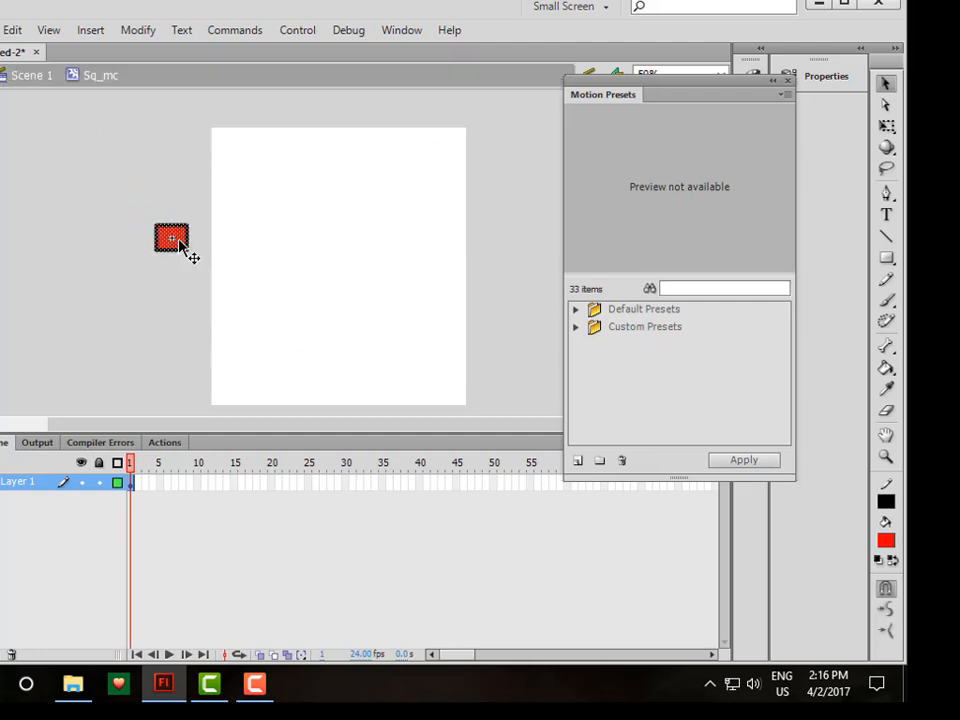
left_click(34, 76)
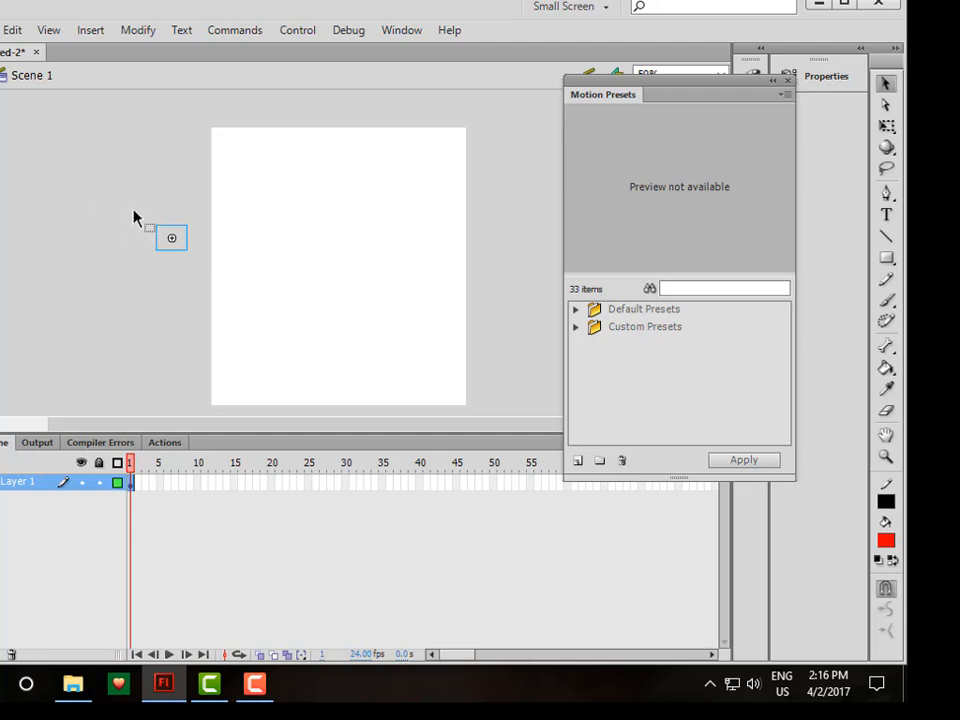
key("Delete")
Step: Place a new Sq_mc instance from the library near the stage's left edge and return to the timeline
left_click_drag(656, 90, 634, 452)
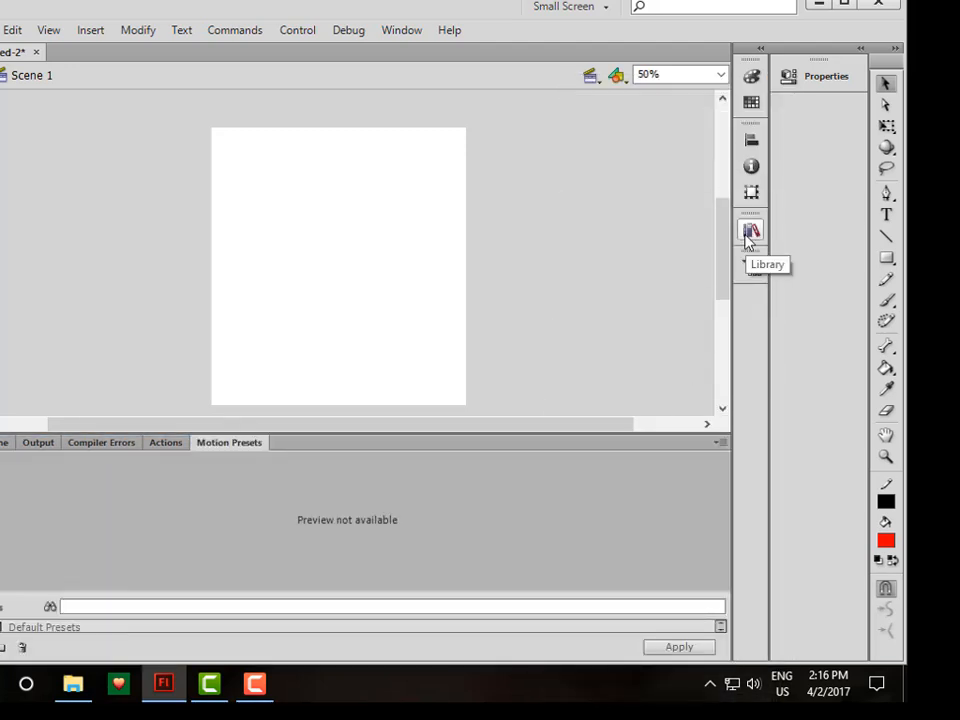
left_click(748, 234)
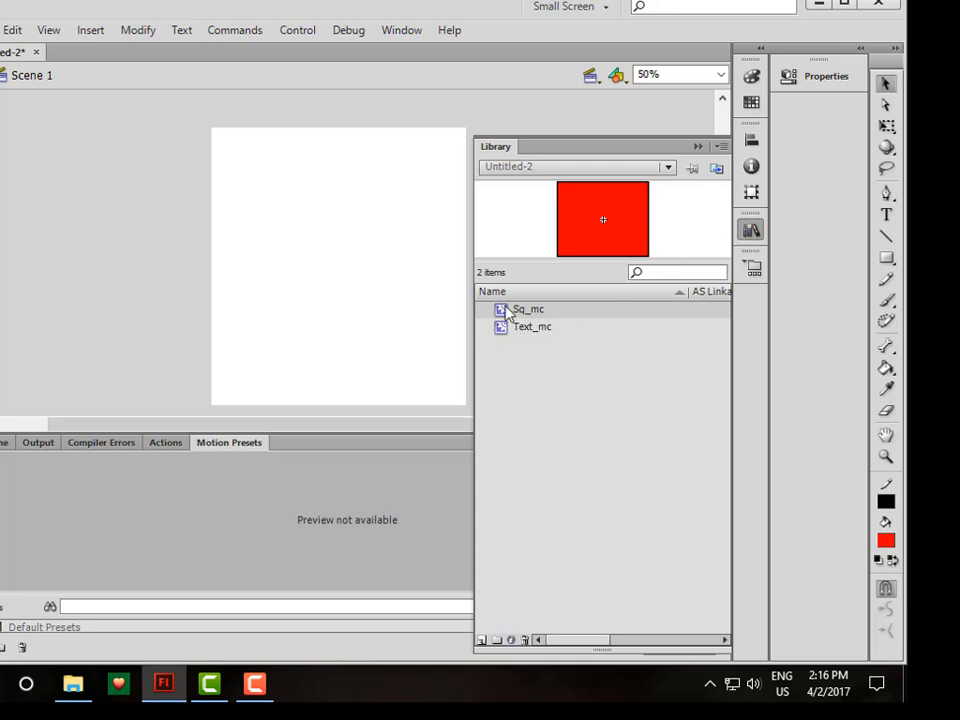
left_click_drag(501, 311, 249, 271)
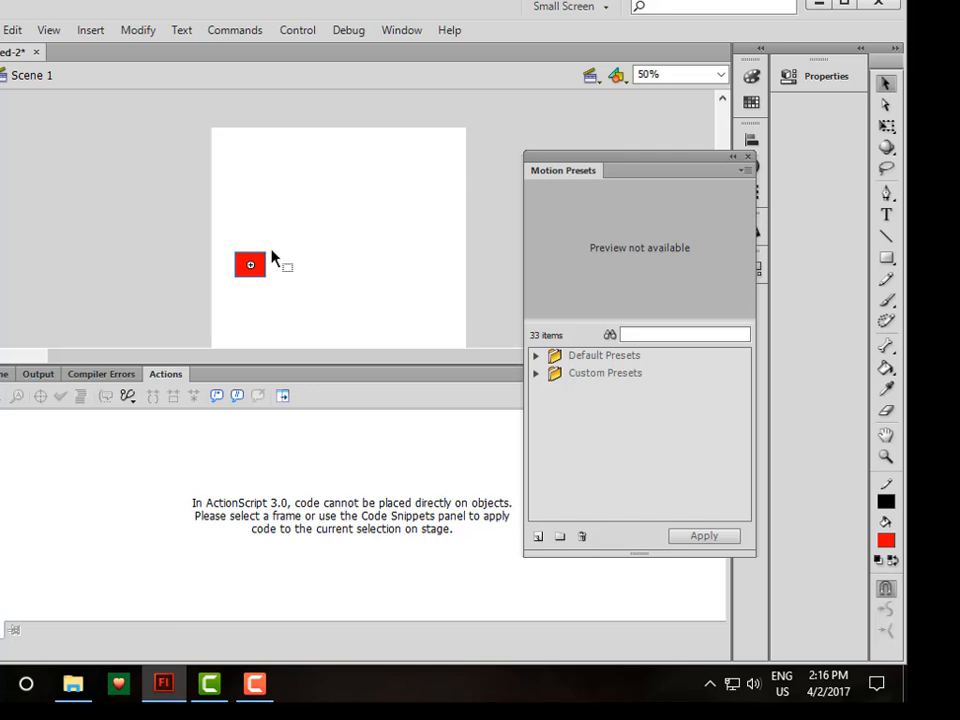
left_click(4, 374)
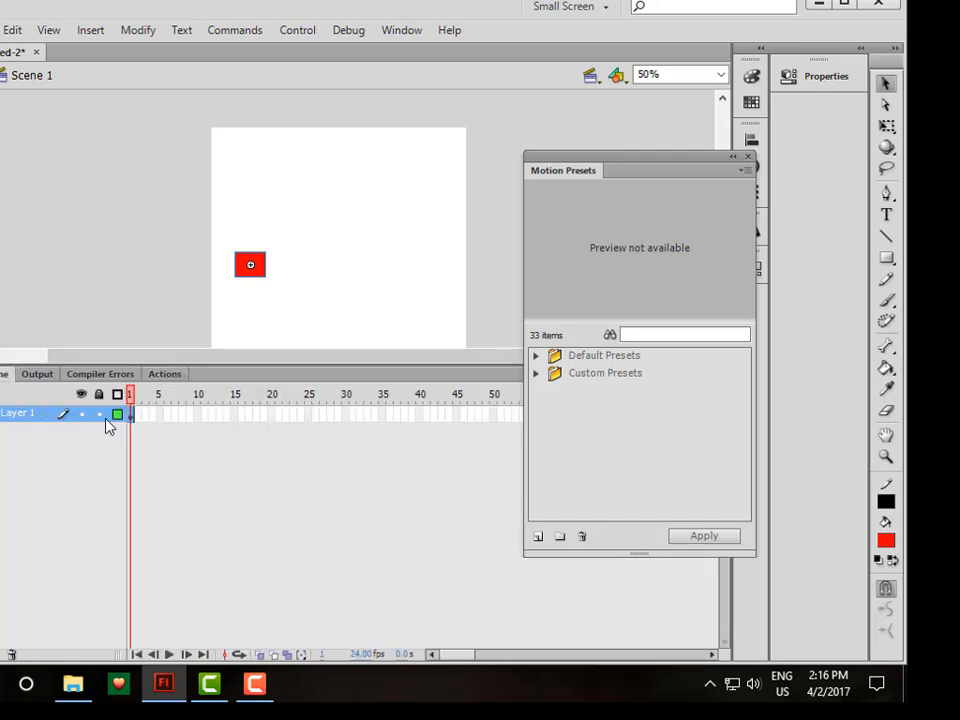
Step: Apply the custom preset "My Preset" to the new square on the stage
left_click(537, 374)
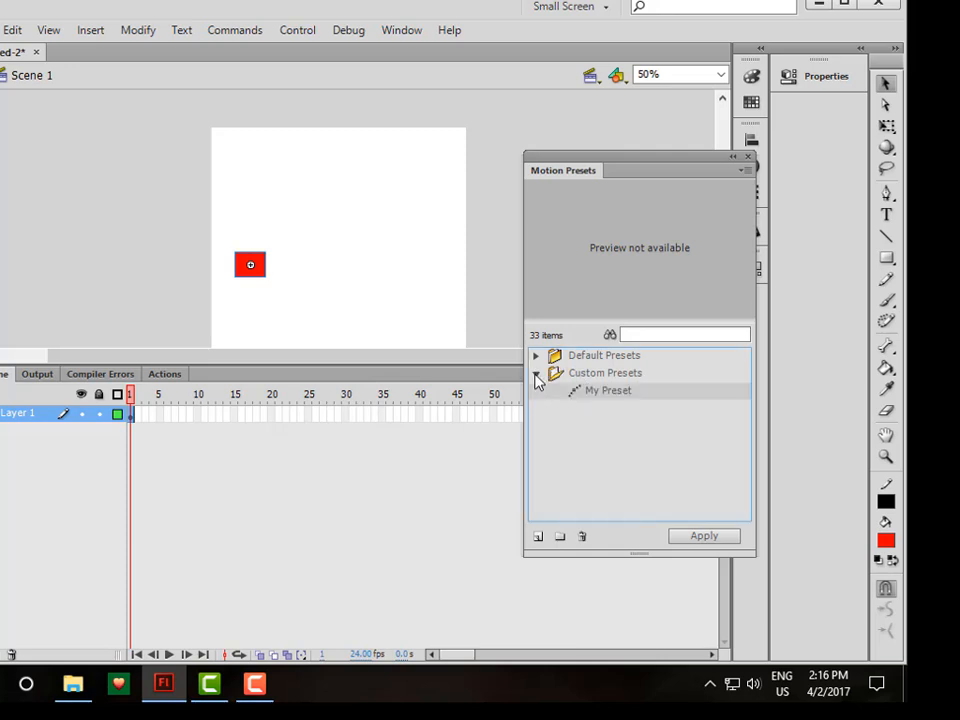
left_click(248, 265)
left_click(680, 541)
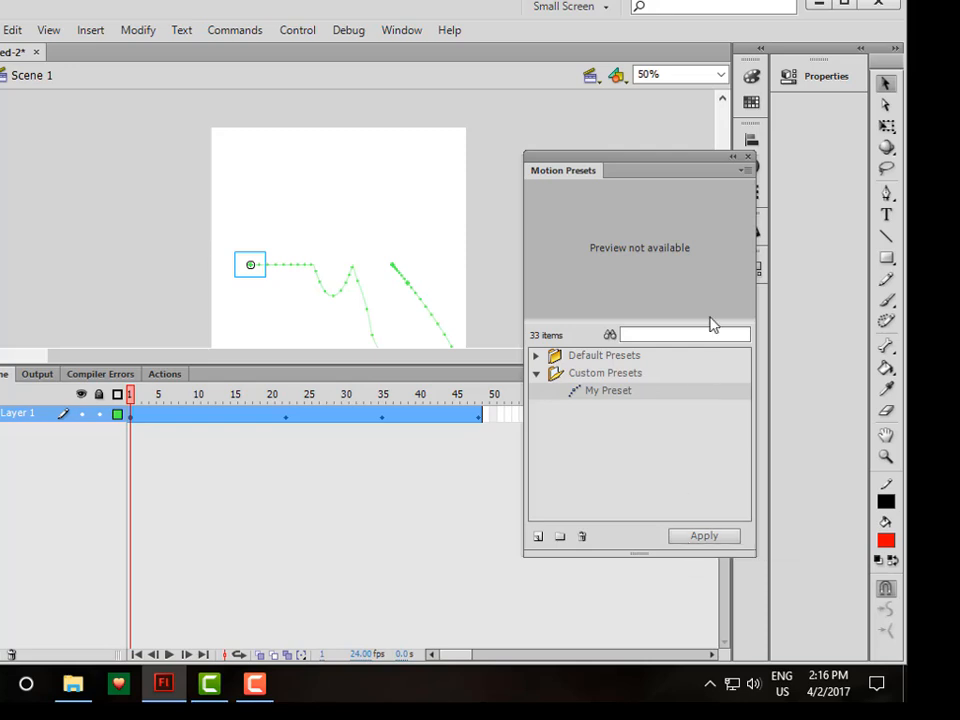
left_click(736, 162)
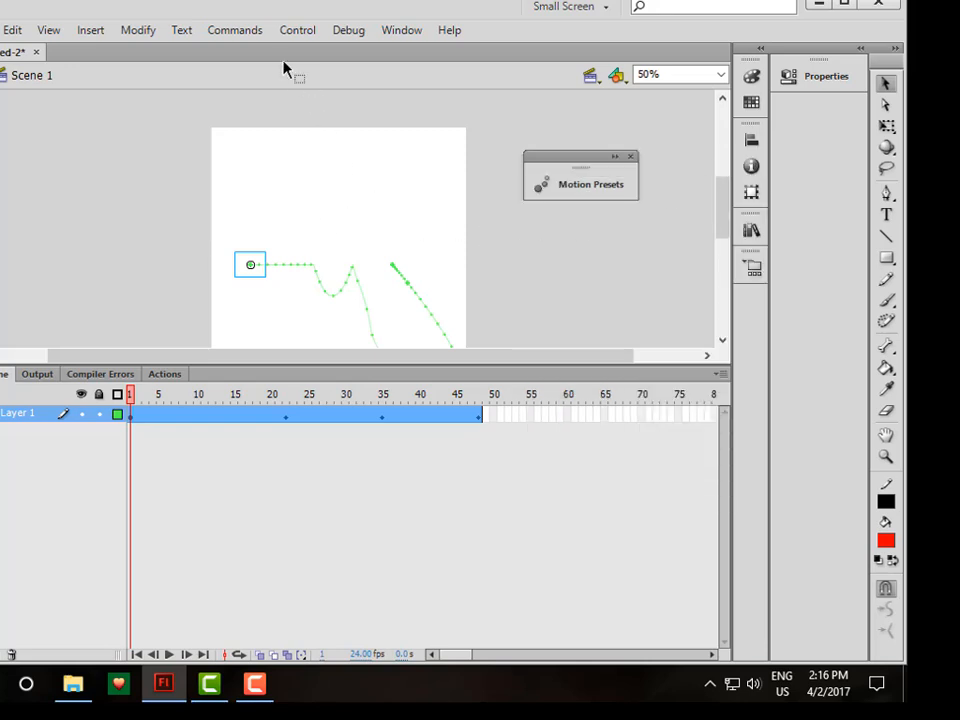
Step: Test the movie to watch the custom preset's animation, close the preview and dismiss Motion Presets
left_click(293, 31)
mouse_move(317, 172)
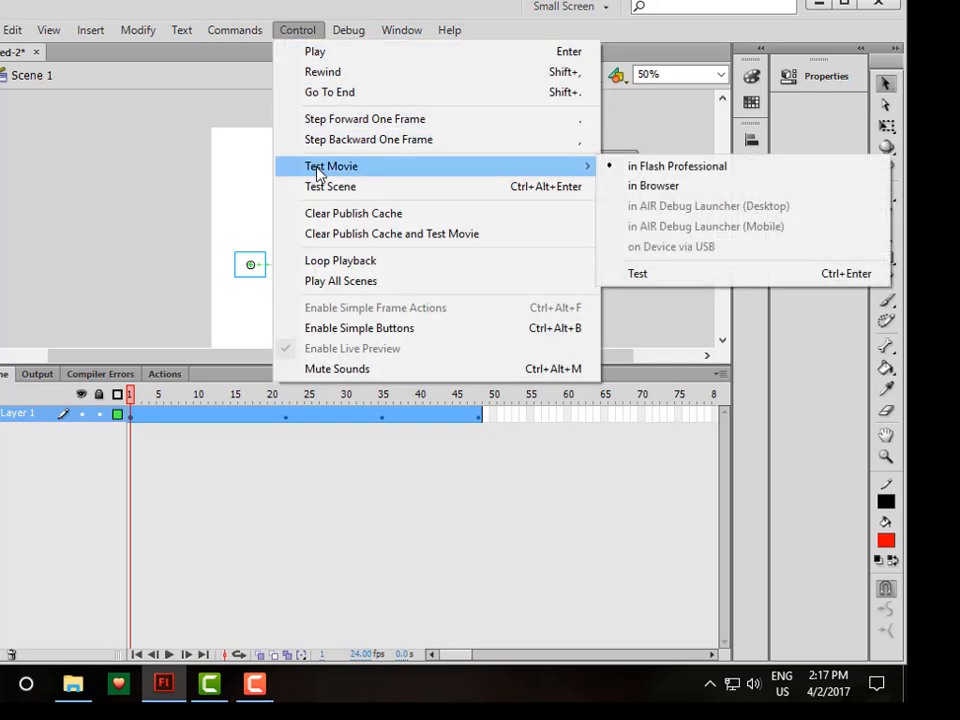
left_click(671, 274)
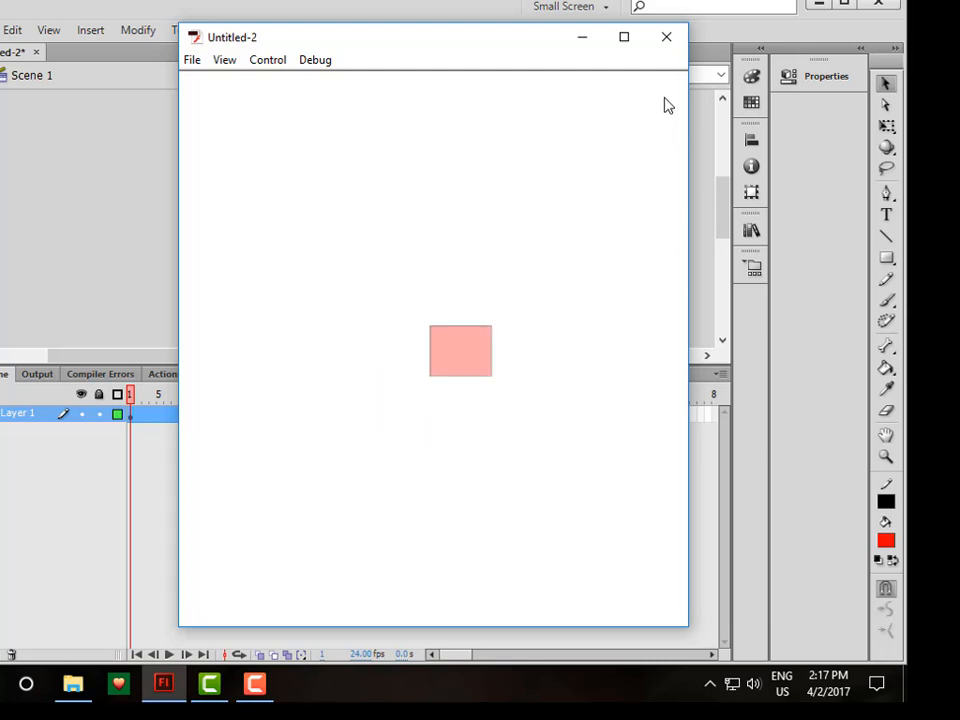
left_click(668, 39)
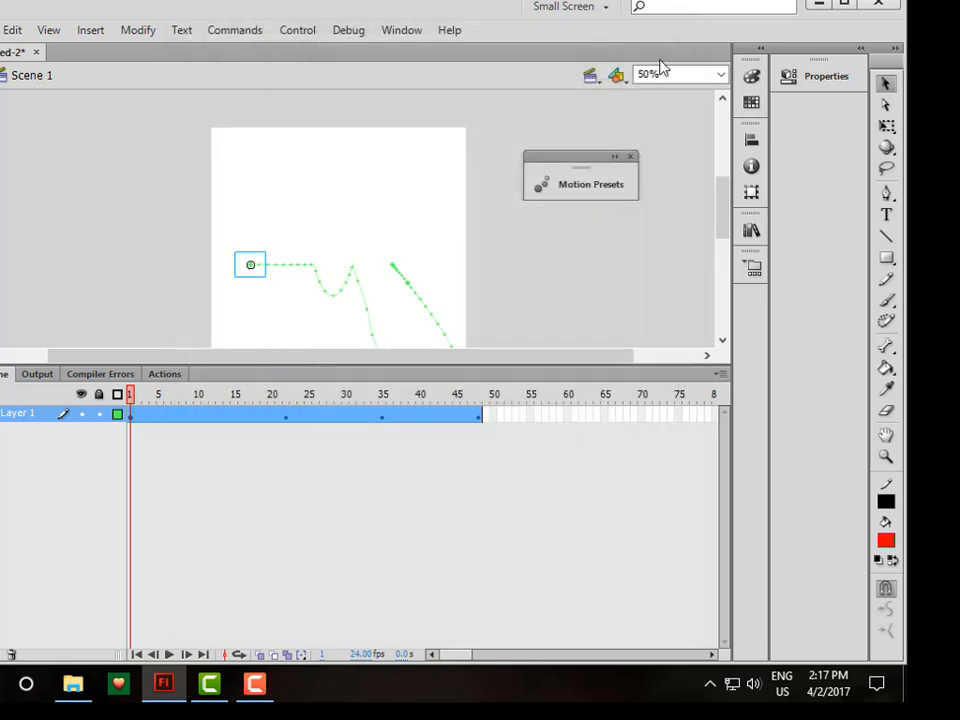
left_click(616, 158)
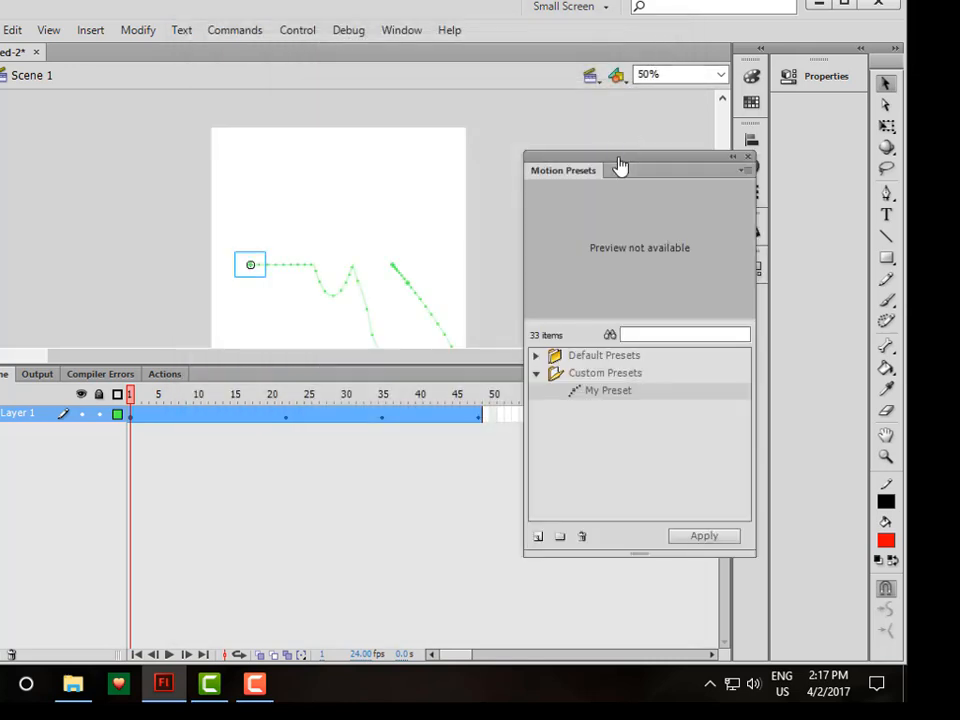
left_click(748, 158)
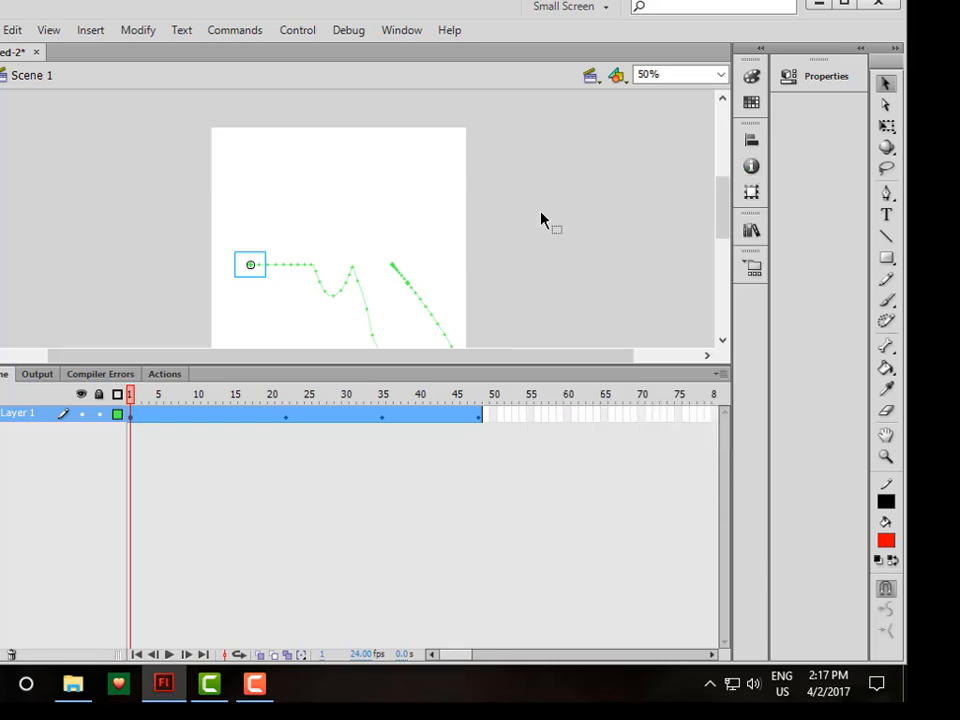